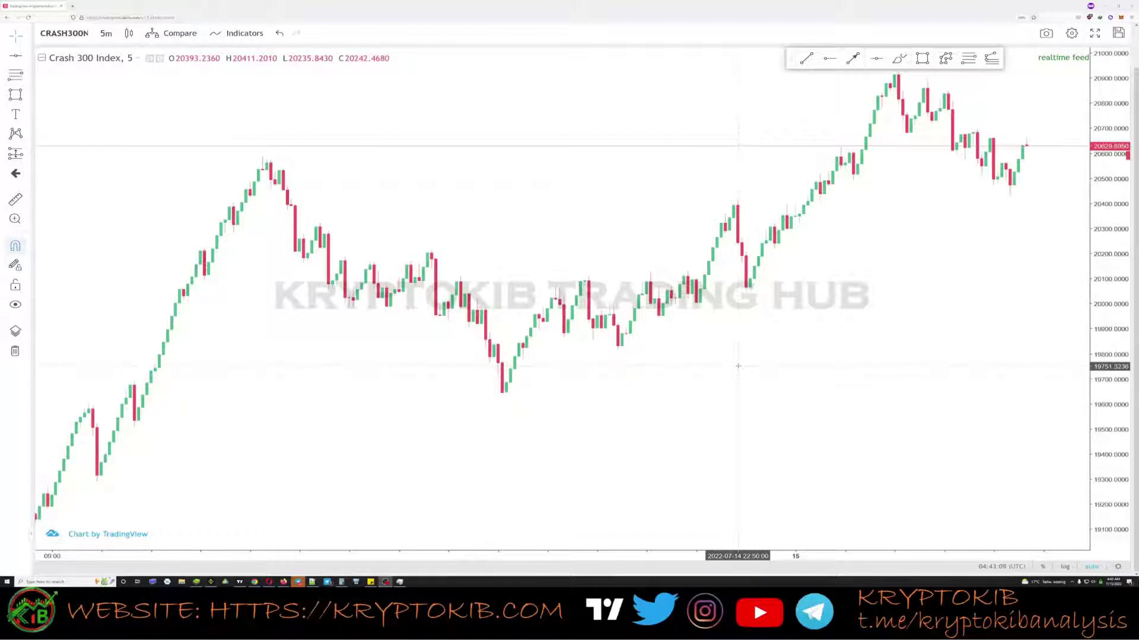
Switch the charted symbol to Boom 300 Index
left_click_drag(793, 362, 733, 347)
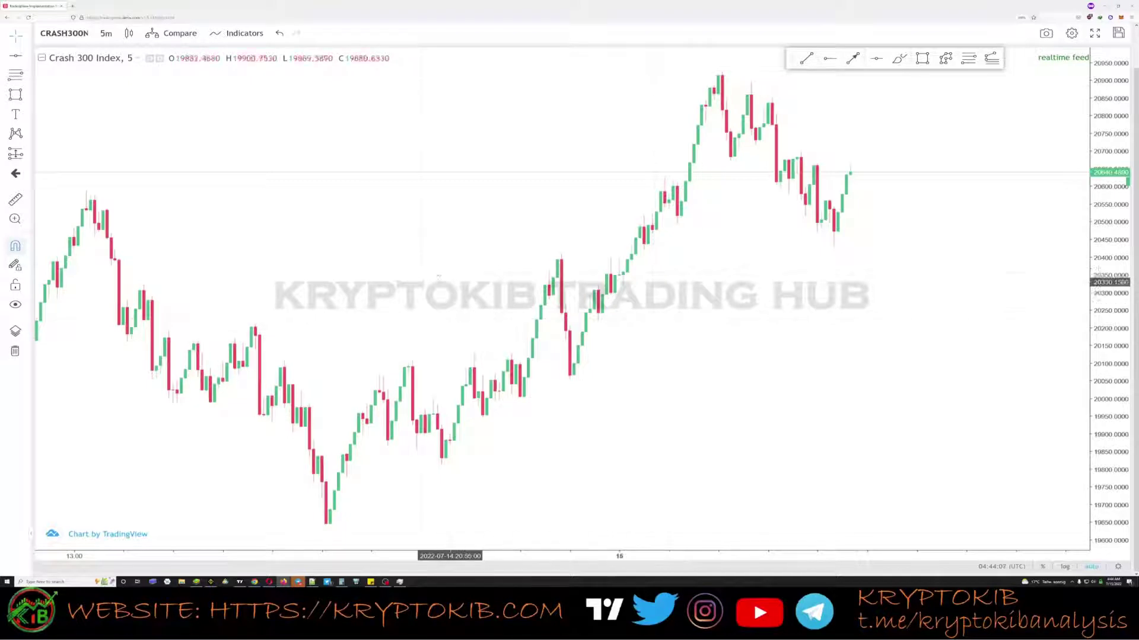
left_click_drag(448, 285, 594, 252)
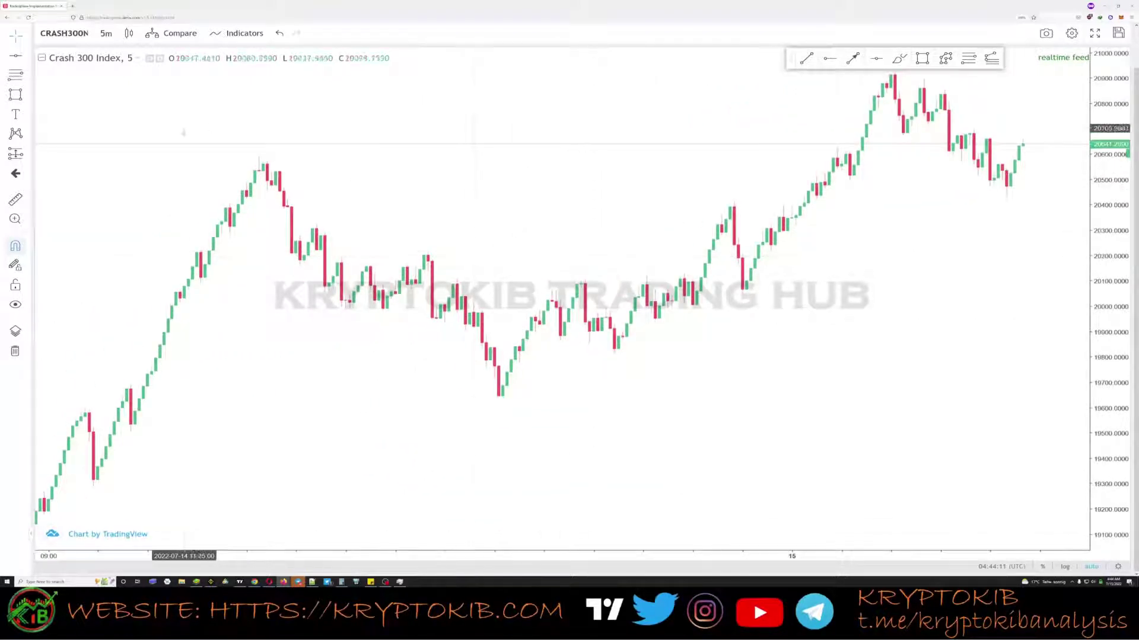
left_click(62, 34)
key("BackSpace")
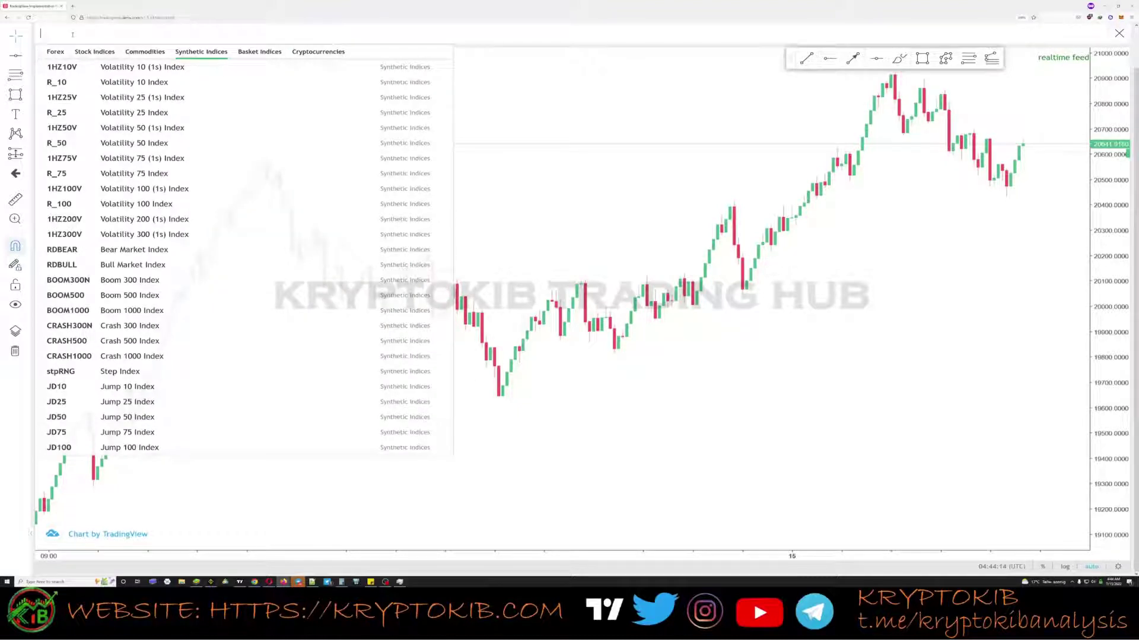
type("CR")
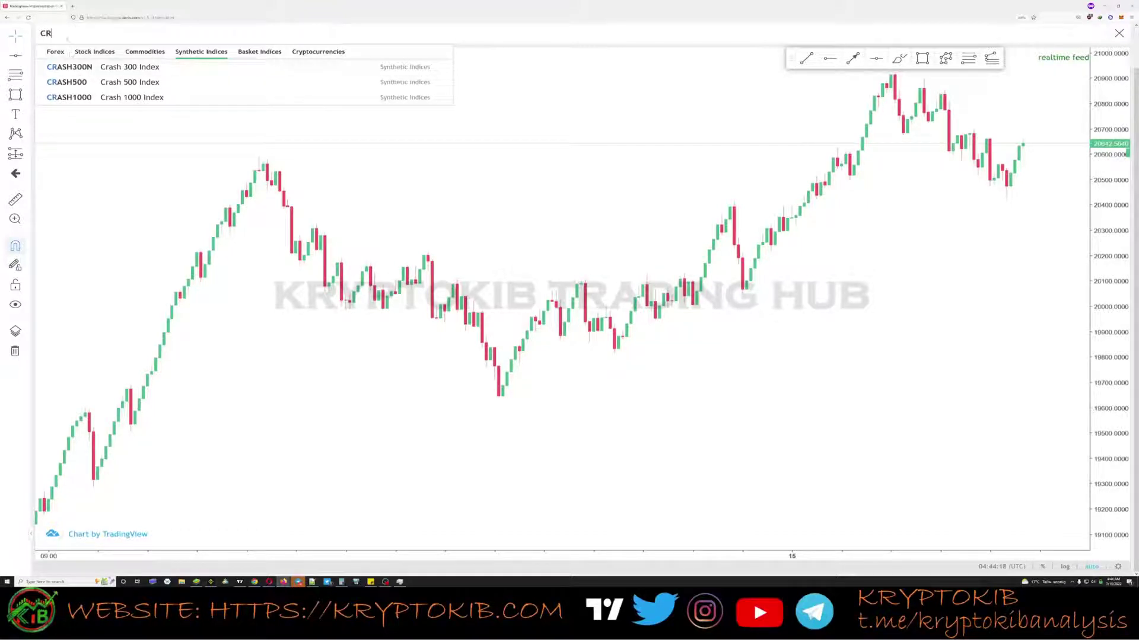
key("BackSpace")
key("BackSpace")
type("BOO")
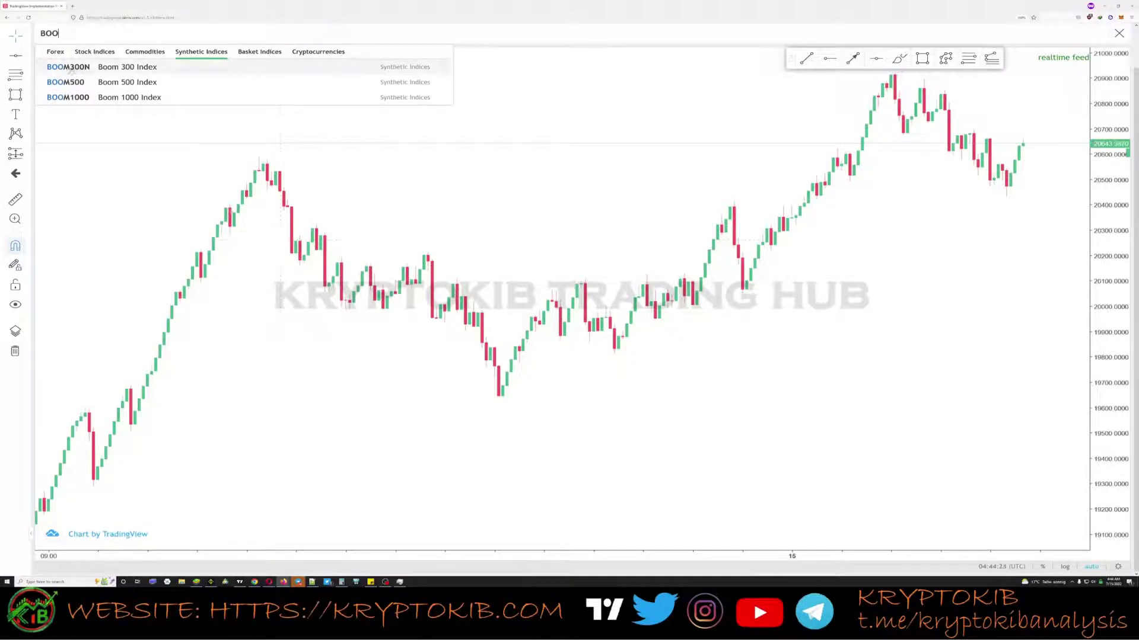
left_click(71, 67)
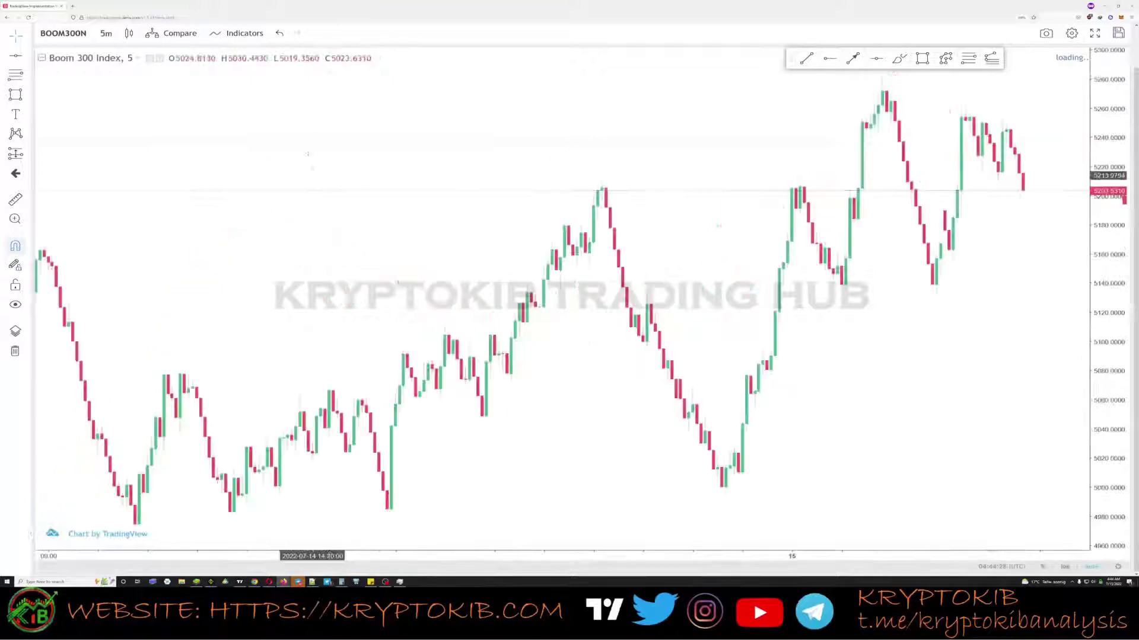
Set the Boom 300 Index chart to the 1-minute timeframe
left_click_drag(593, 168, 384, 165)
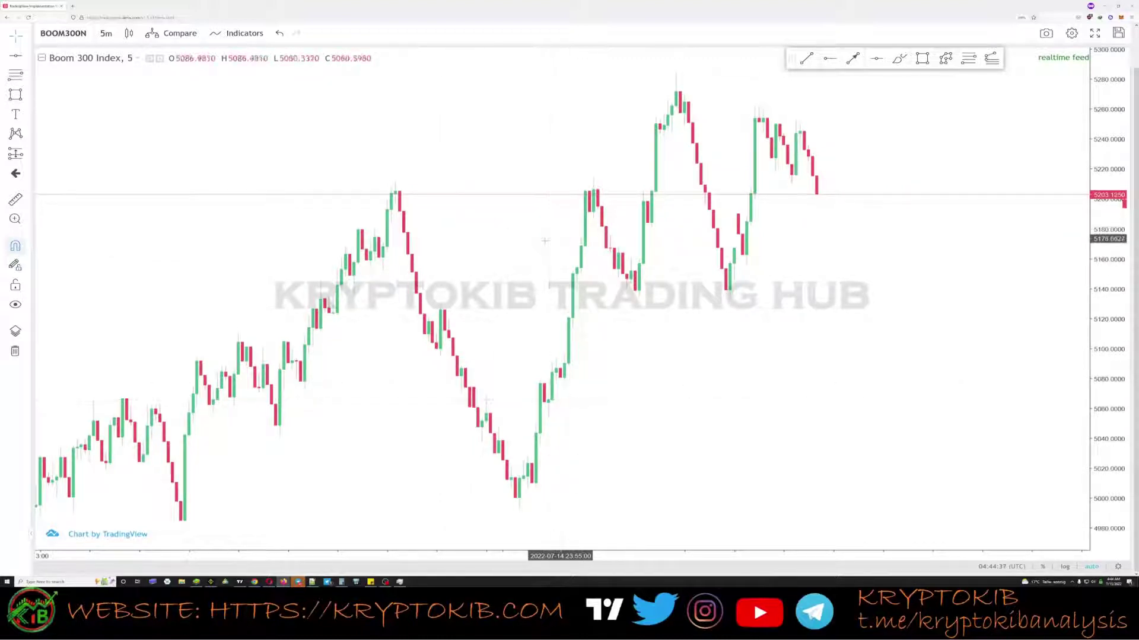
left_click_drag(554, 237, 759, 240)
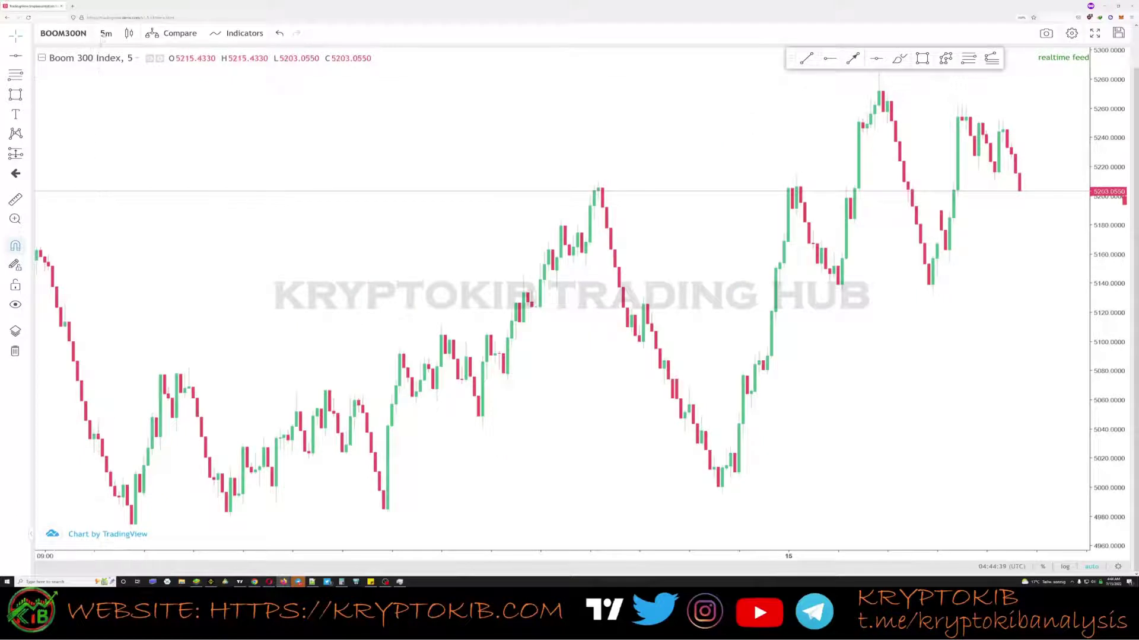
left_click(106, 33)
left_click(112, 56)
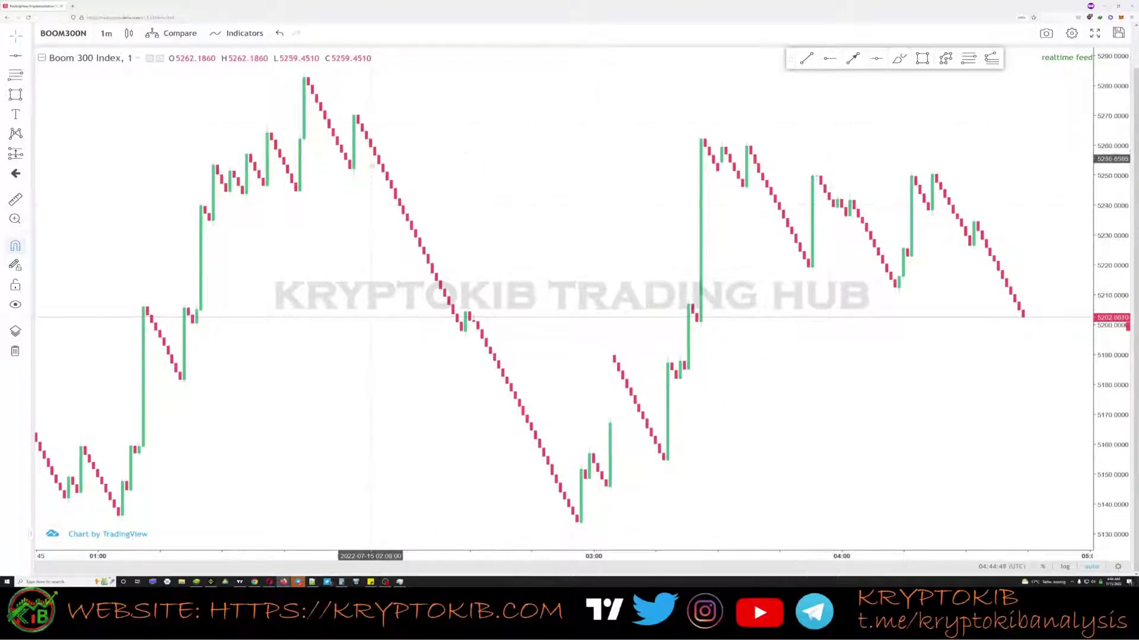
Examine the 1-minute Boom 300 price swings from the evening of 14 July up to the latest candles
left_click_drag(364, 314, 470, 255)
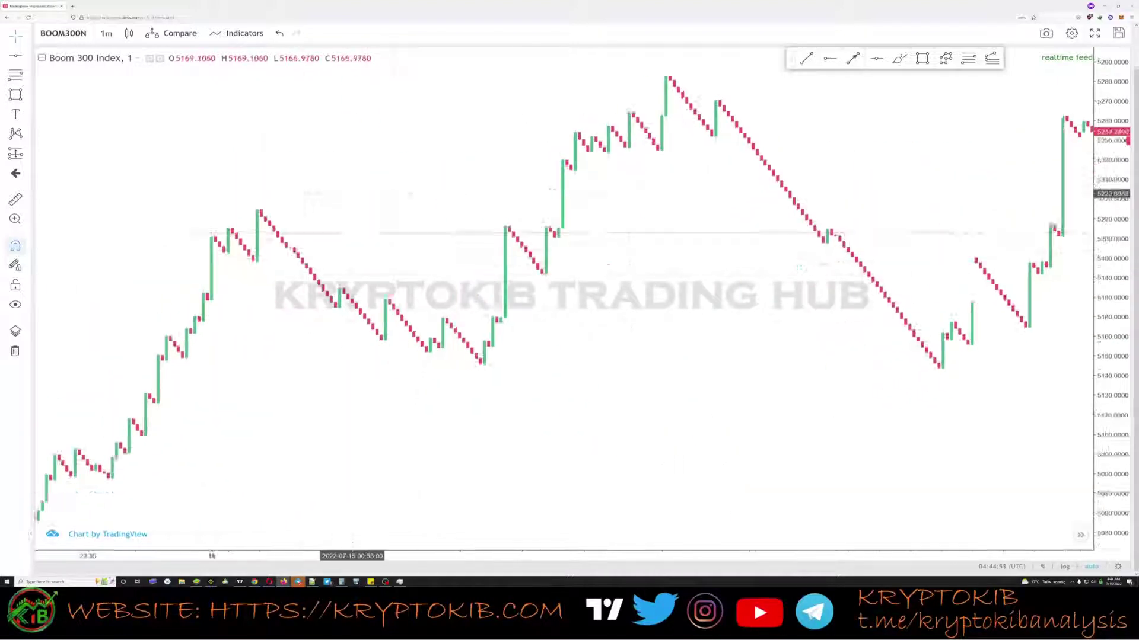
left_click_drag(352, 193, 644, 196)
left_click_drag(362, 296, 644, 305)
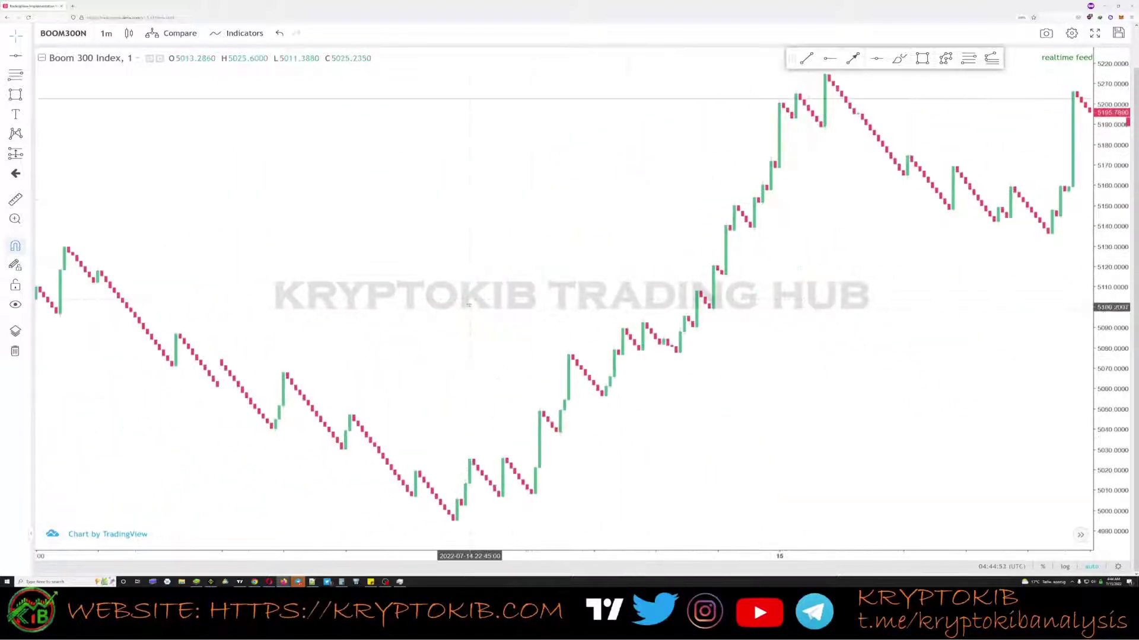
left_click_drag(469, 305, 593, 321)
left_click_drag(448, 237, 239, 246)
left_click_drag(688, 237, 445, 225)
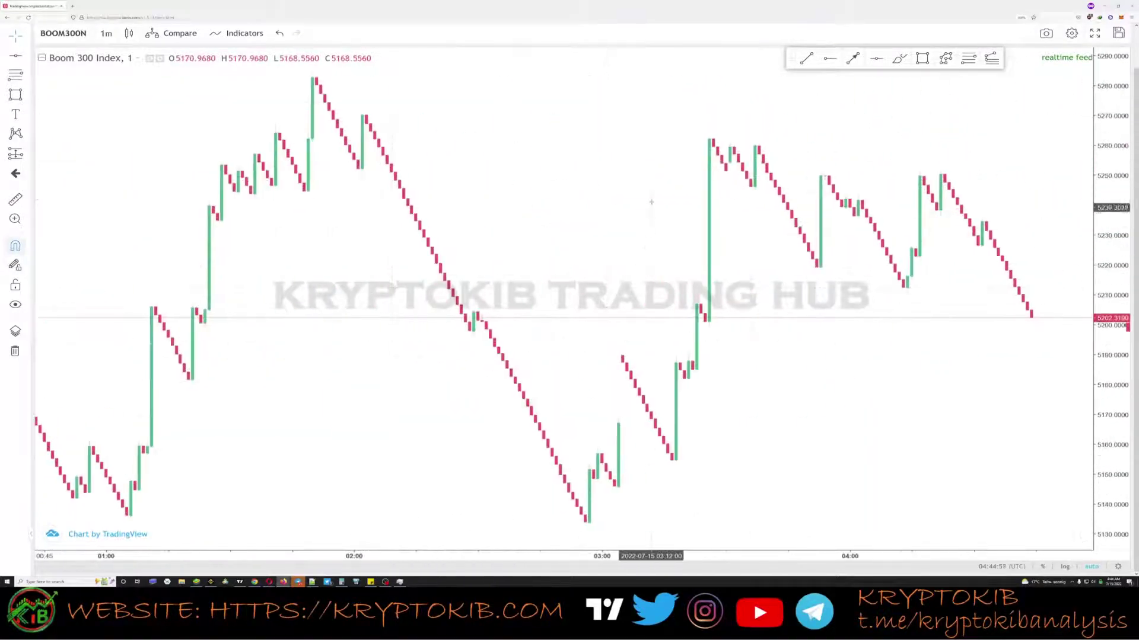
left_click_drag(651, 202, 592, 204)
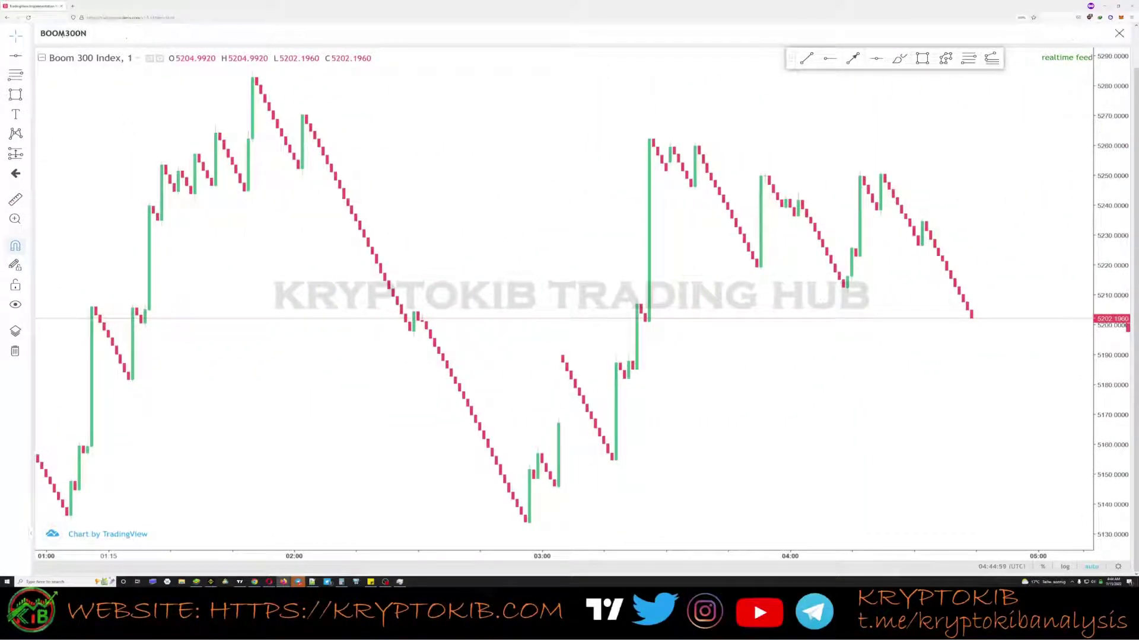
Chart the Crash 300 Index again and set its timeframe to 5 minutes
left_click(62, 34)
type("CRA")
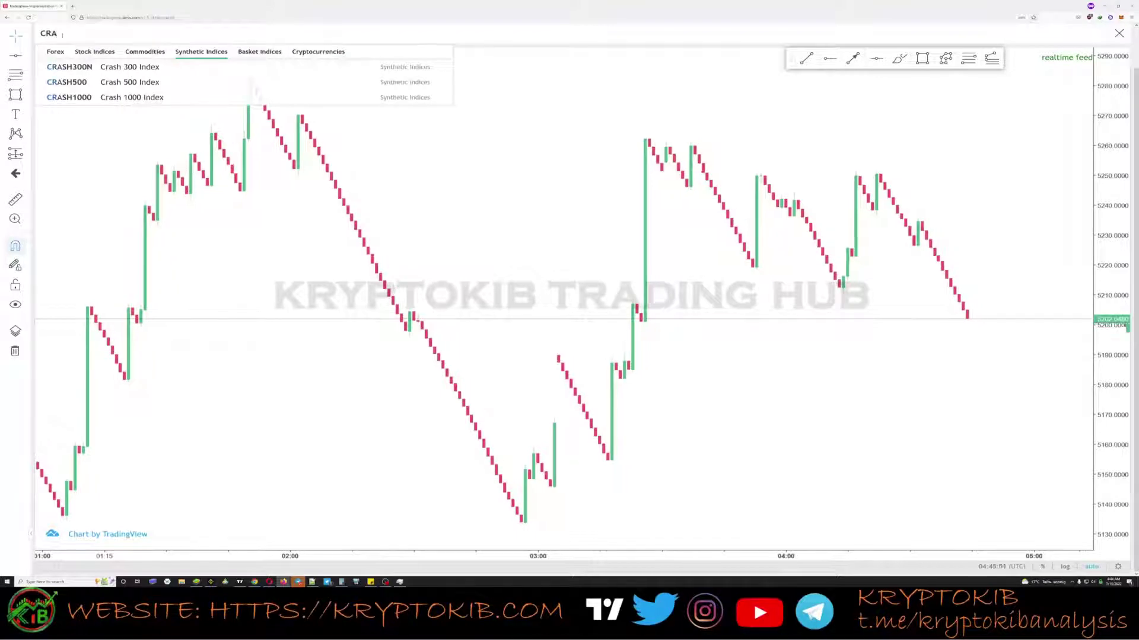
left_click(91, 69)
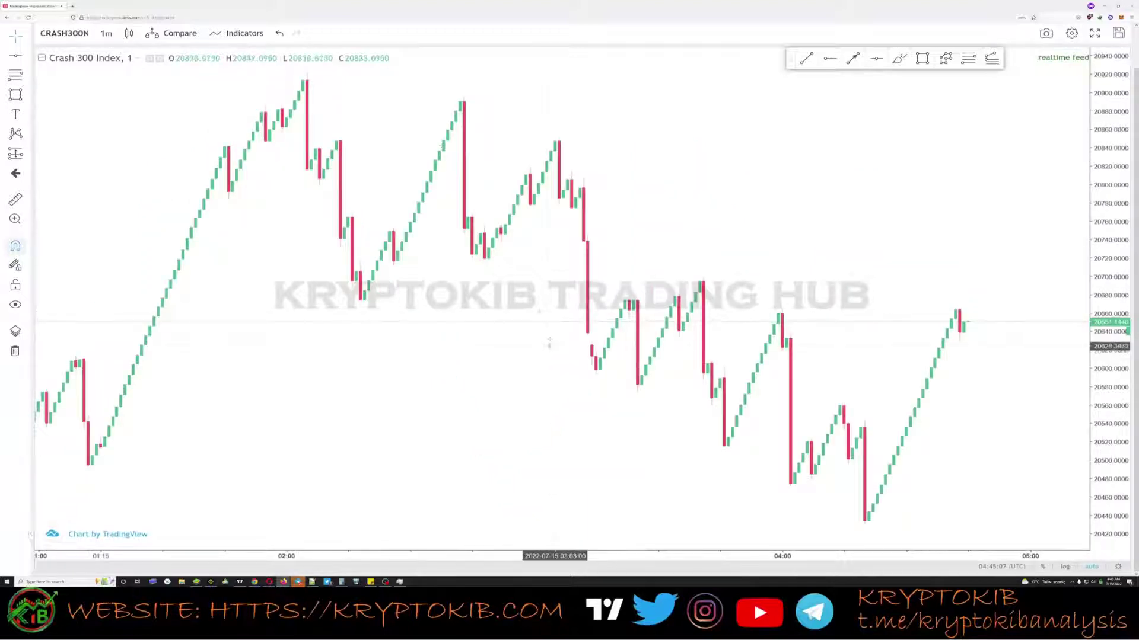
left_click_drag(738, 257, 852, 257)
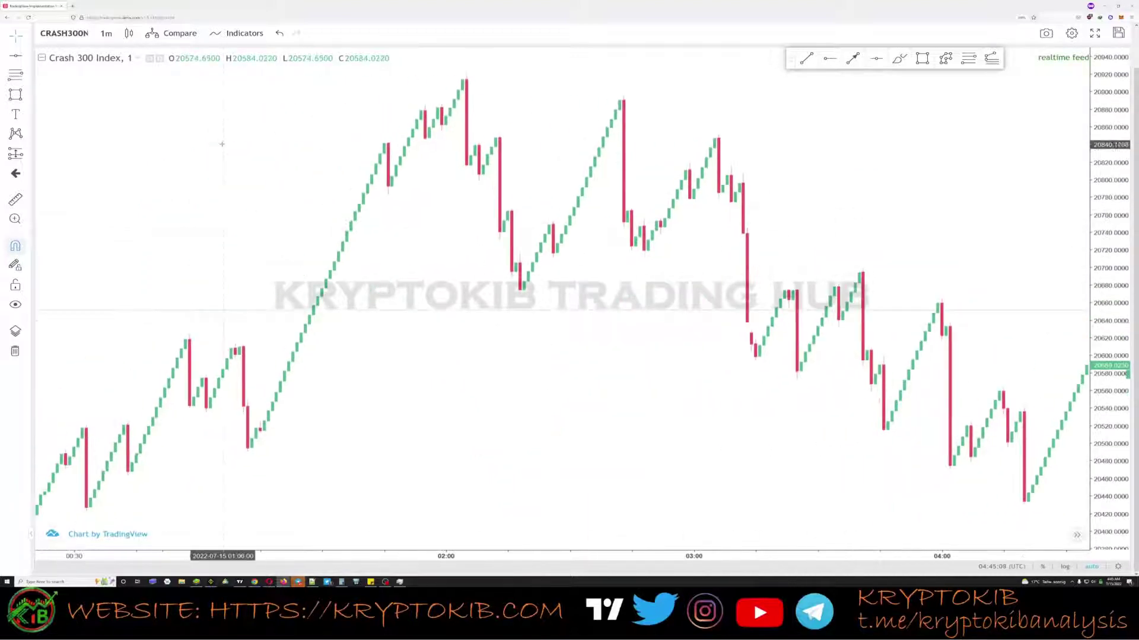
left_click(106, 33)
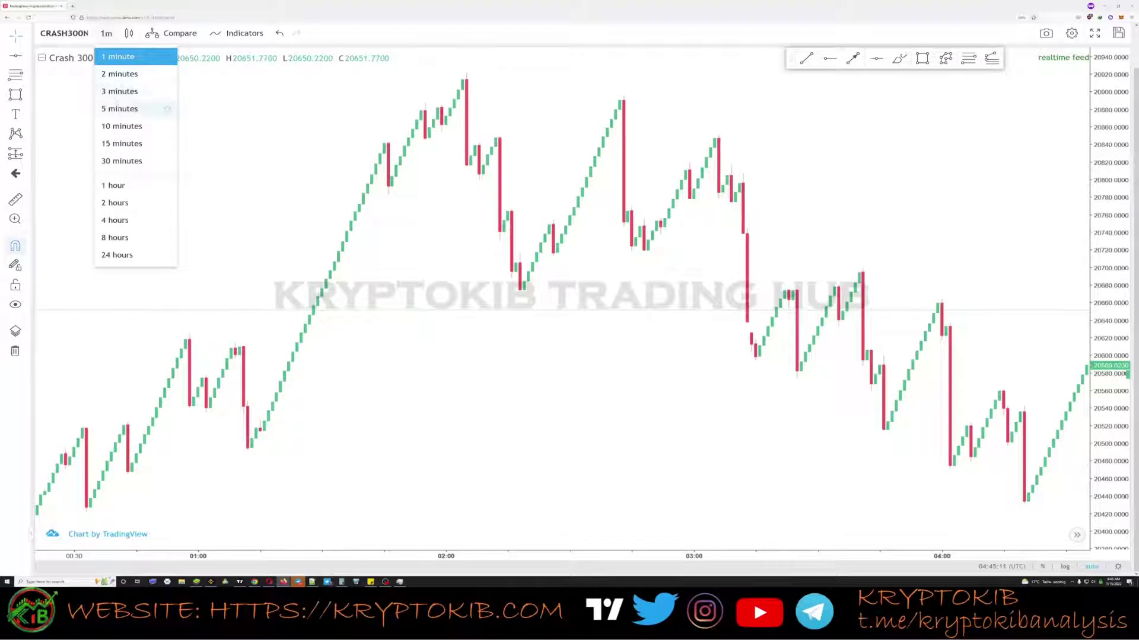
left_click(167, 109)
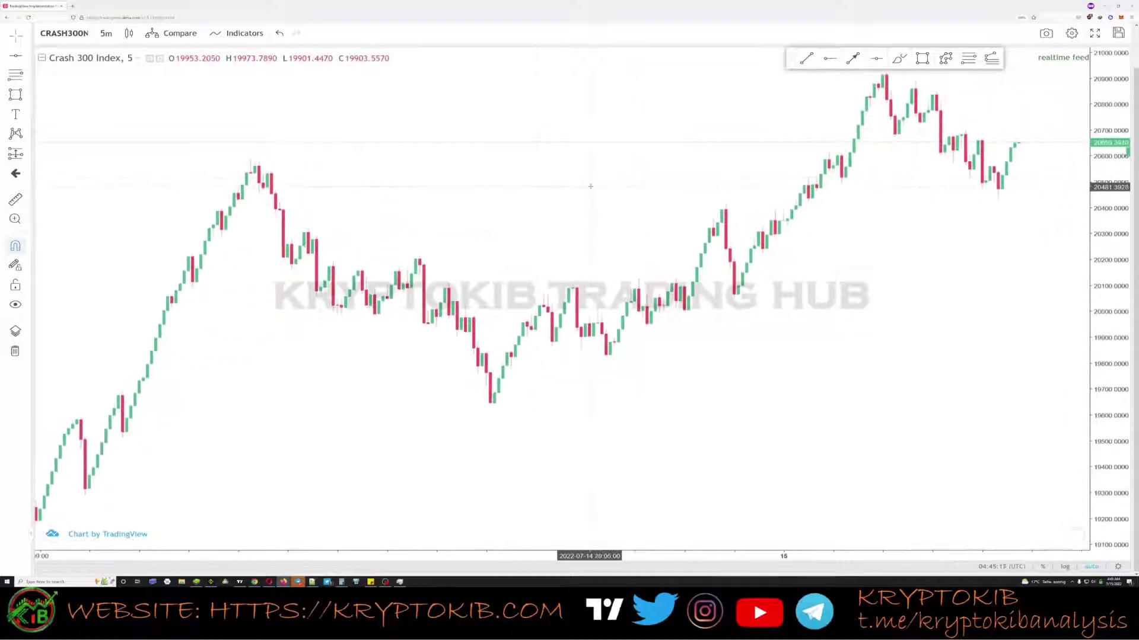
Try a horizontal ray at about 20842, just below the highest peak, and delete it
left_click_drag(604, 180, 439, 181)
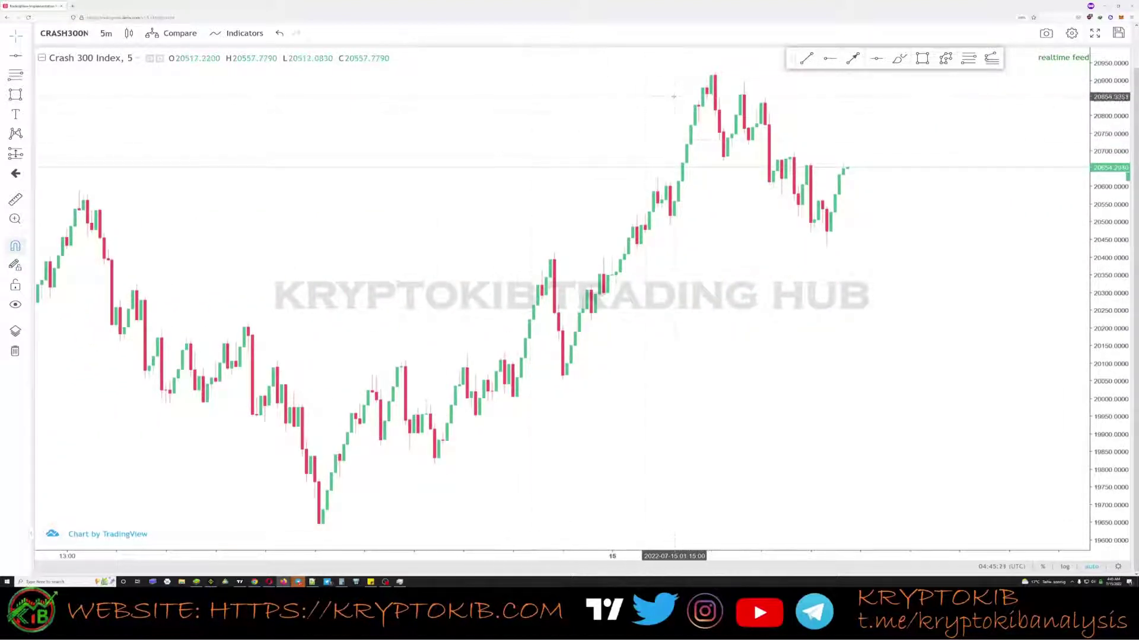
left_click(829, 58)
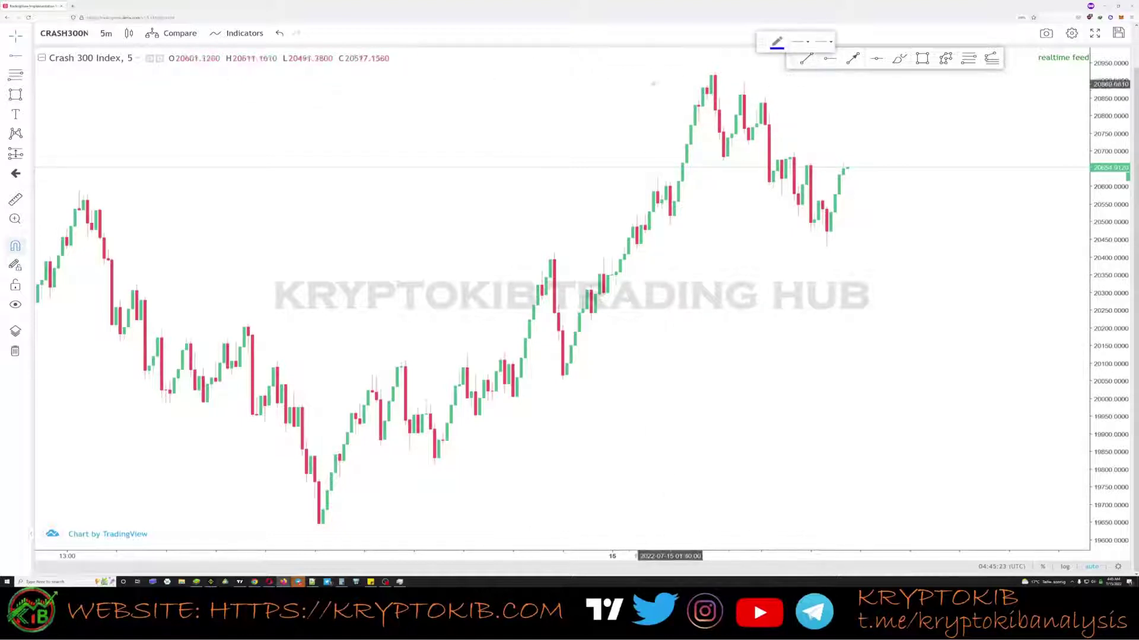
left_click(640, 100)
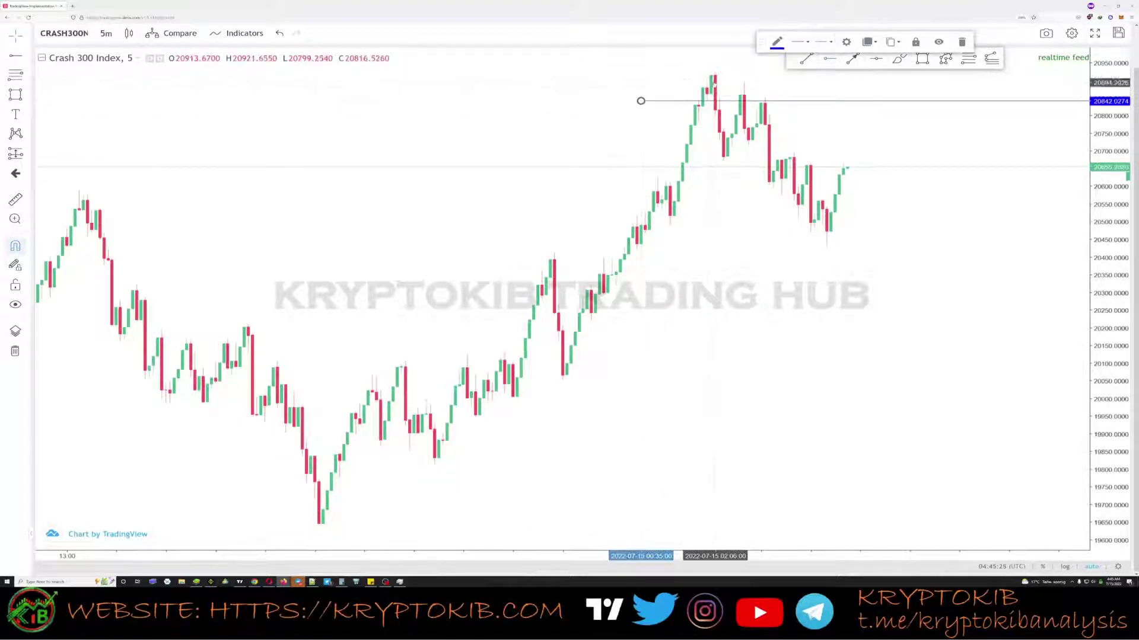
left_click(716, 81)
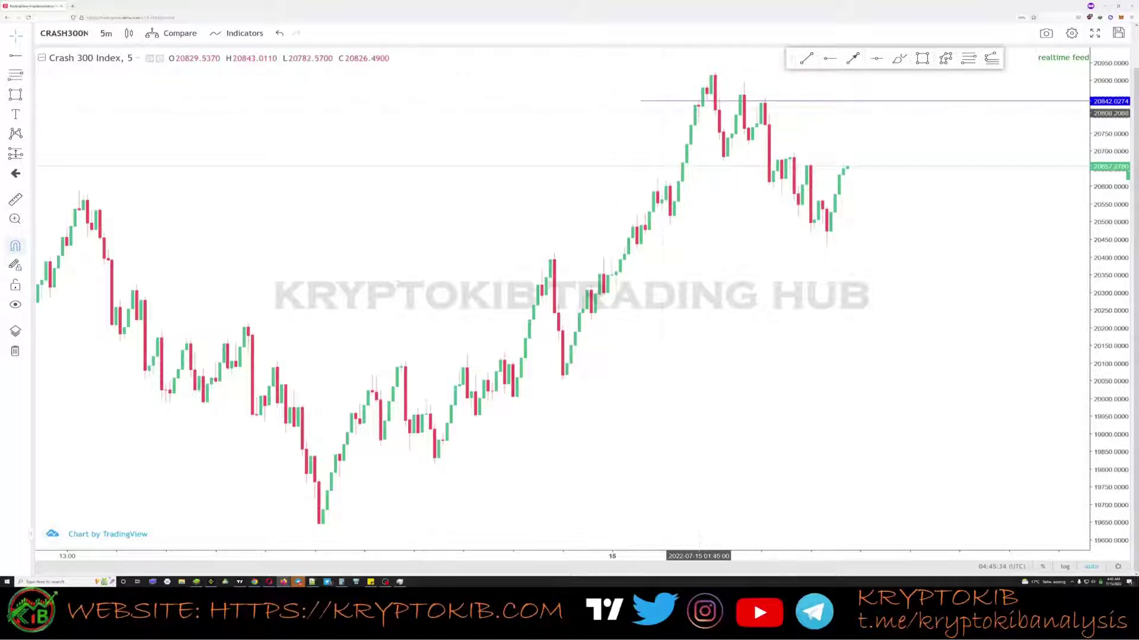
mouse_move(640, 101)
left_mouse_down()
mouse_move(639, 110)
mouse_move(632, 98)
left_mouse_up()
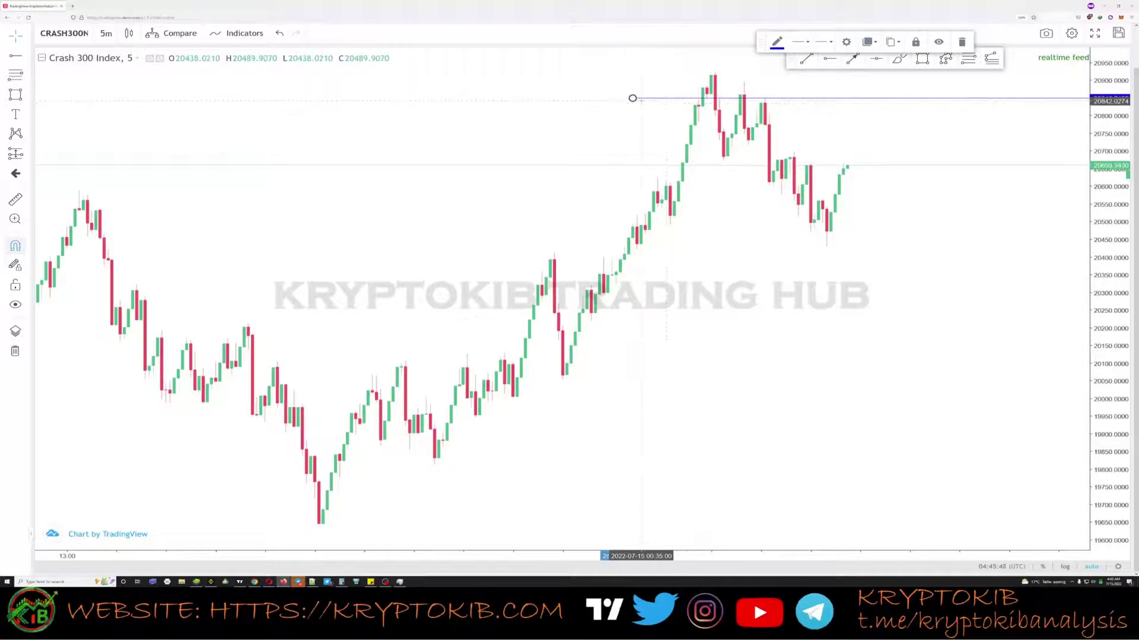
key("Delete")
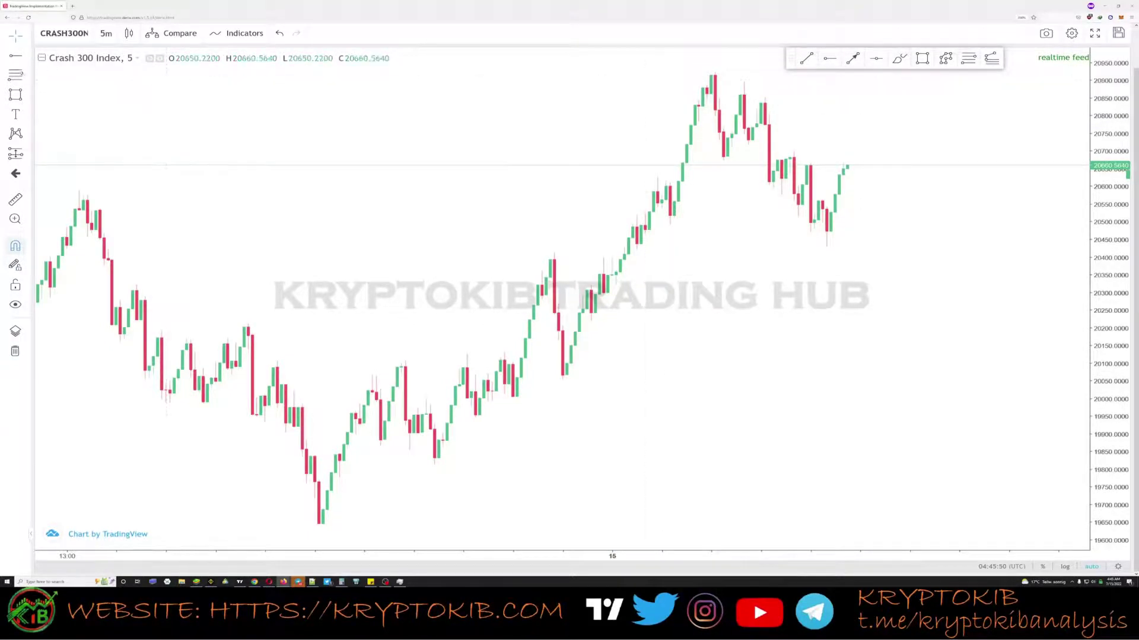
left_click(28, 56)
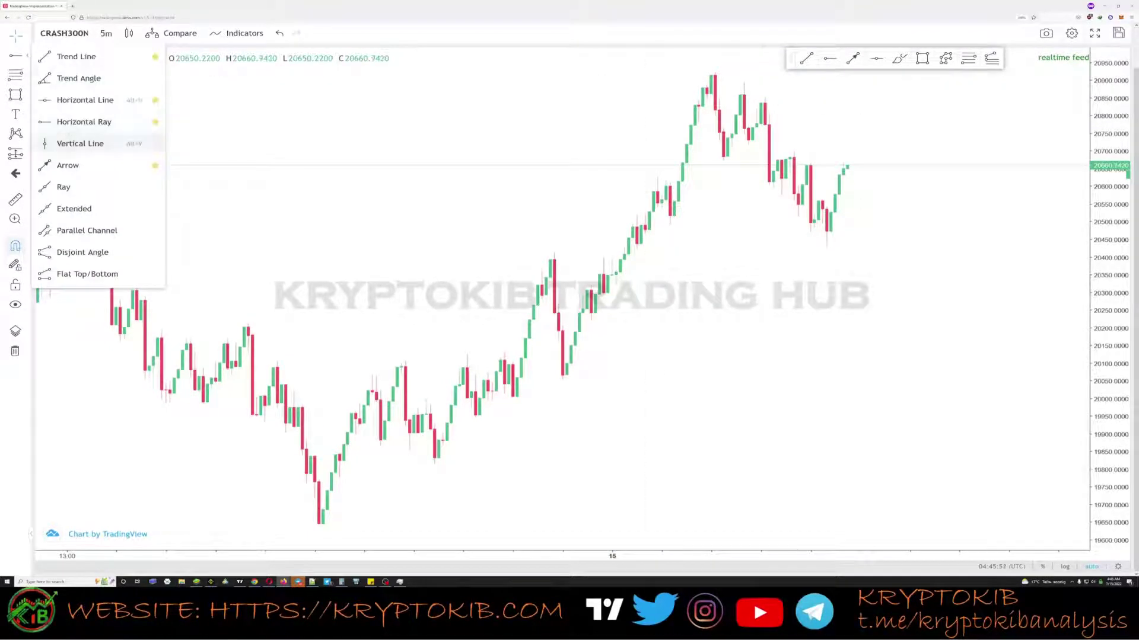
left_click(71, 144)
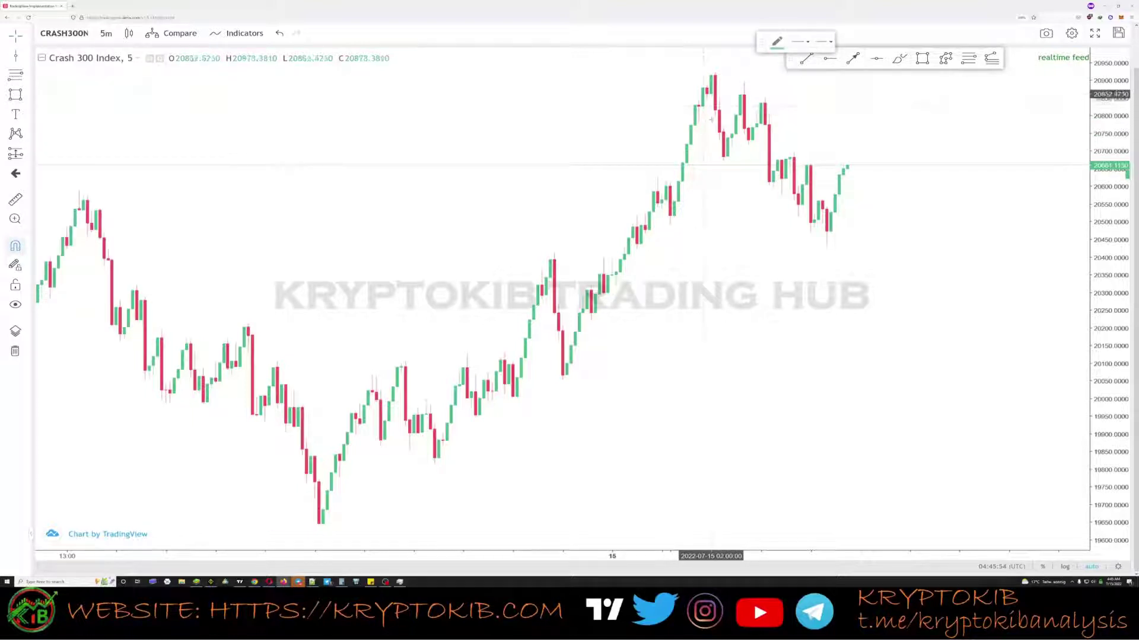
left_click(716, 243)
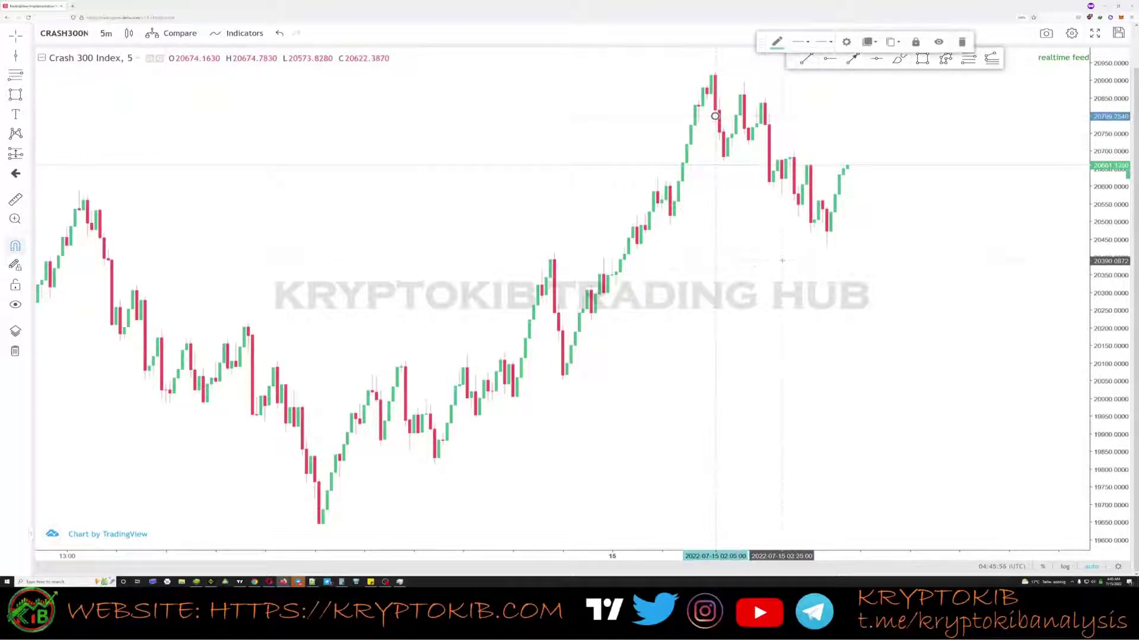
left_click(107, 33)
left_click(117, 57)
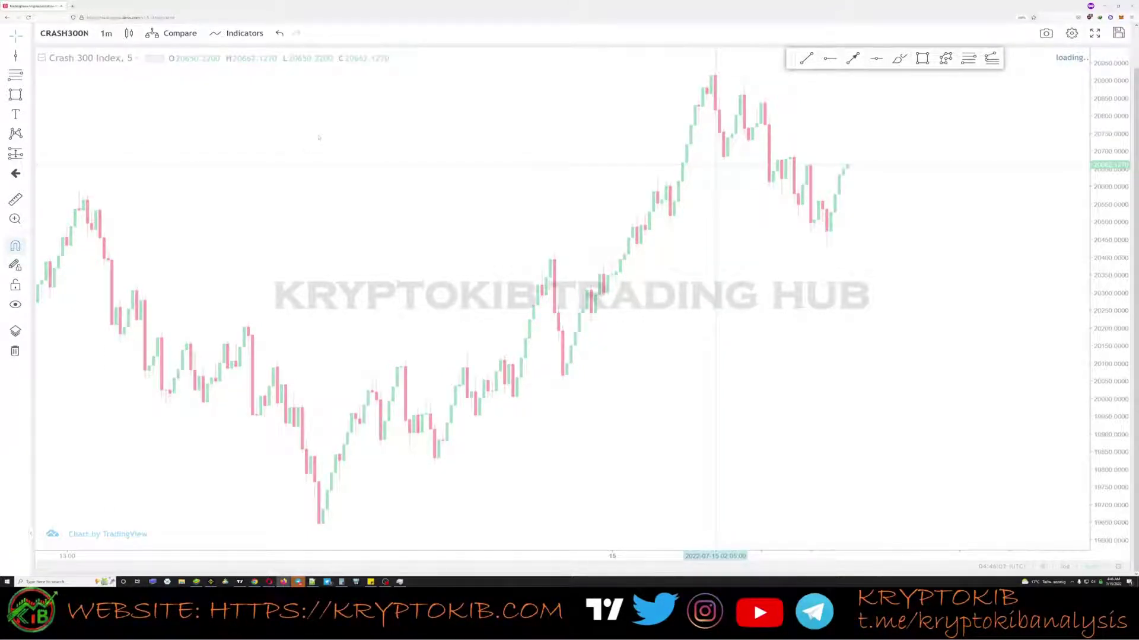
left_click_drag(636, 127, 956, 182)
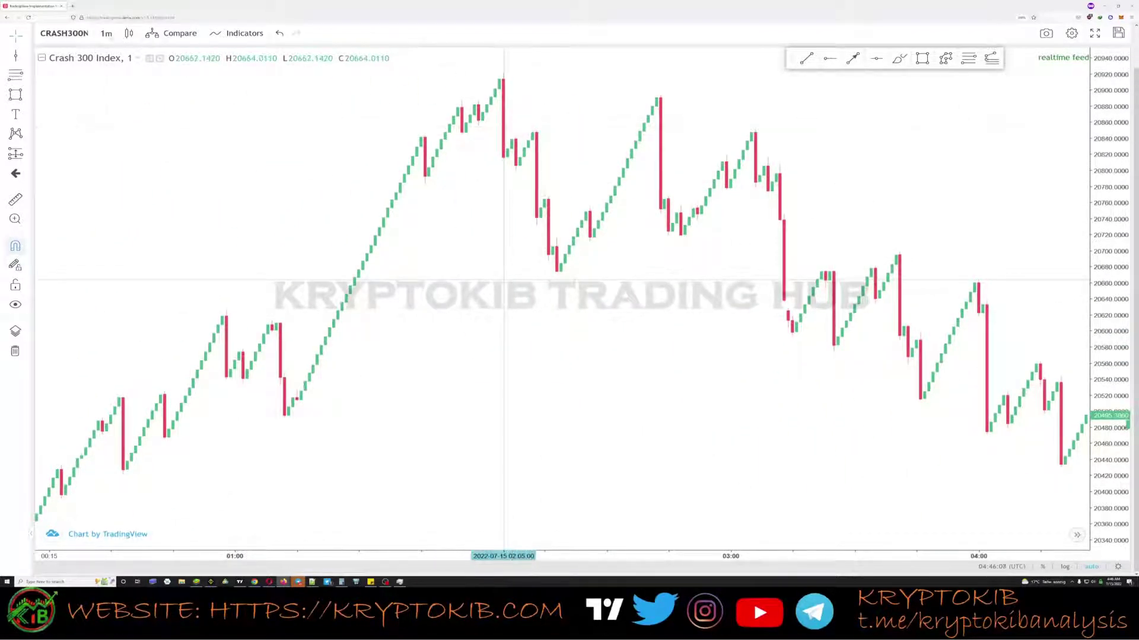
Return to the 5-minute timeframe and place a horizontal ray at about 20843, starting before the highest peak
left_click(107, 34)
left_click(137, 108)
left_click(830, 59)
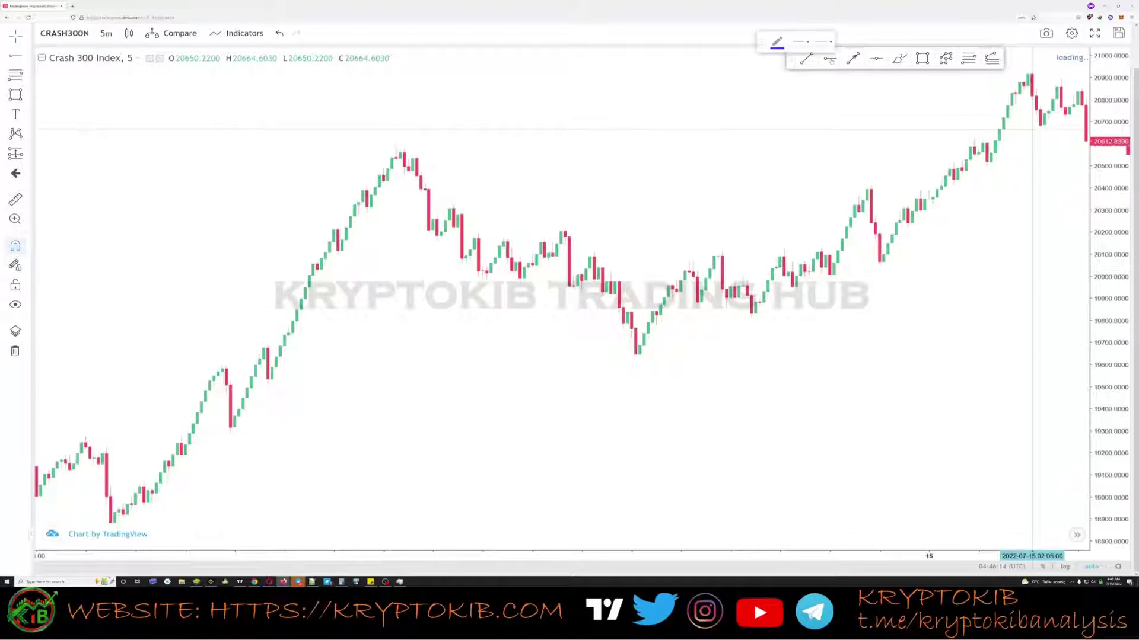
left_click(896, 89)
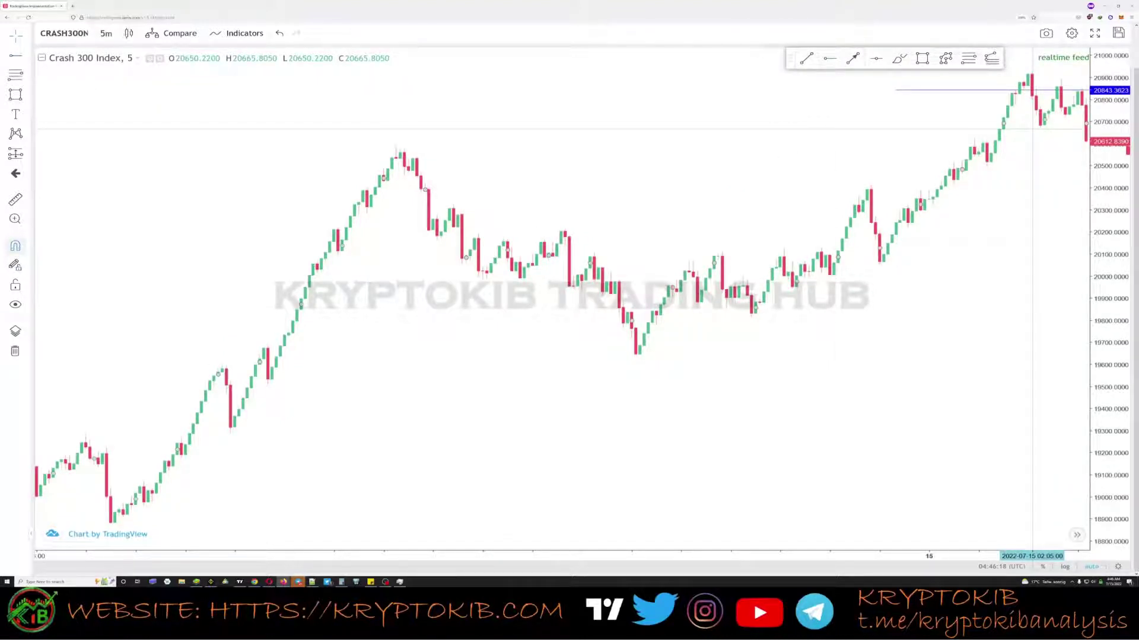
Switch the chart to the 1-minute timeframe and delete the vertical line at 02:05
left_click(106, 33)
left_click(121, 72)
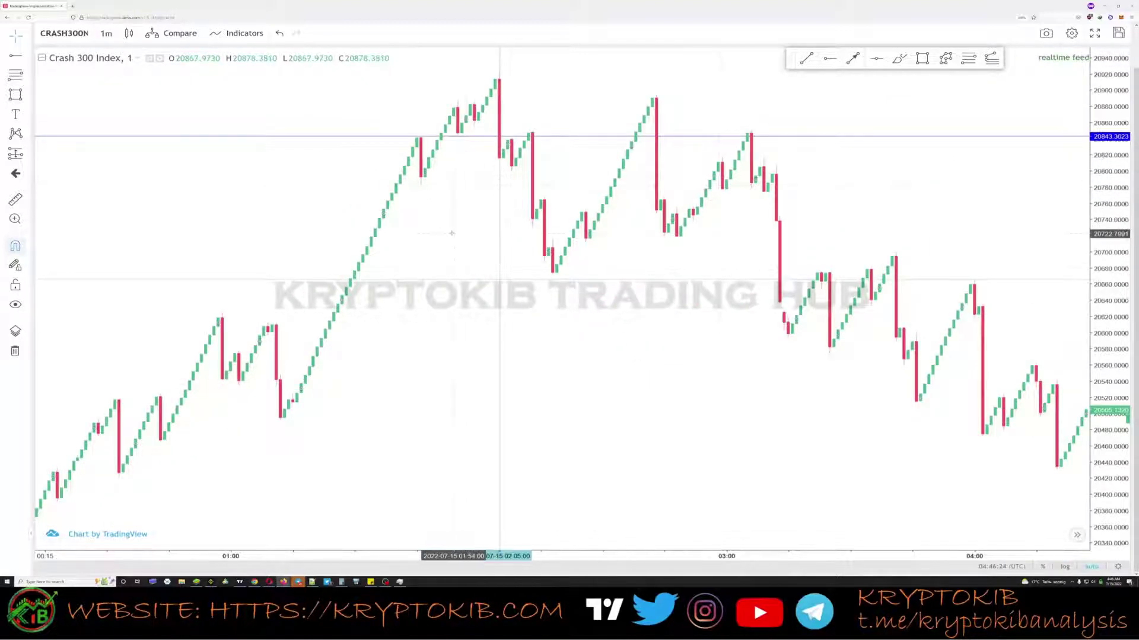
left_click(500, 200)
key("Escape")
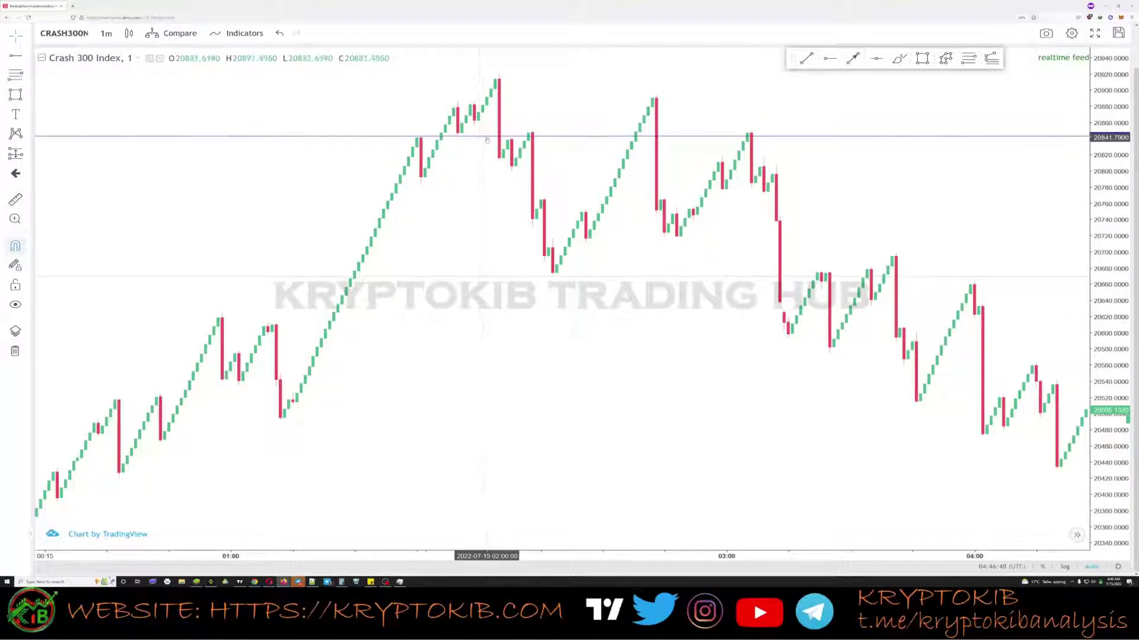
Lower the horizontal ray to about 20816, at the bottom of the first red drop after the highest peak
left_click_drag(478, 137, 475, 157)
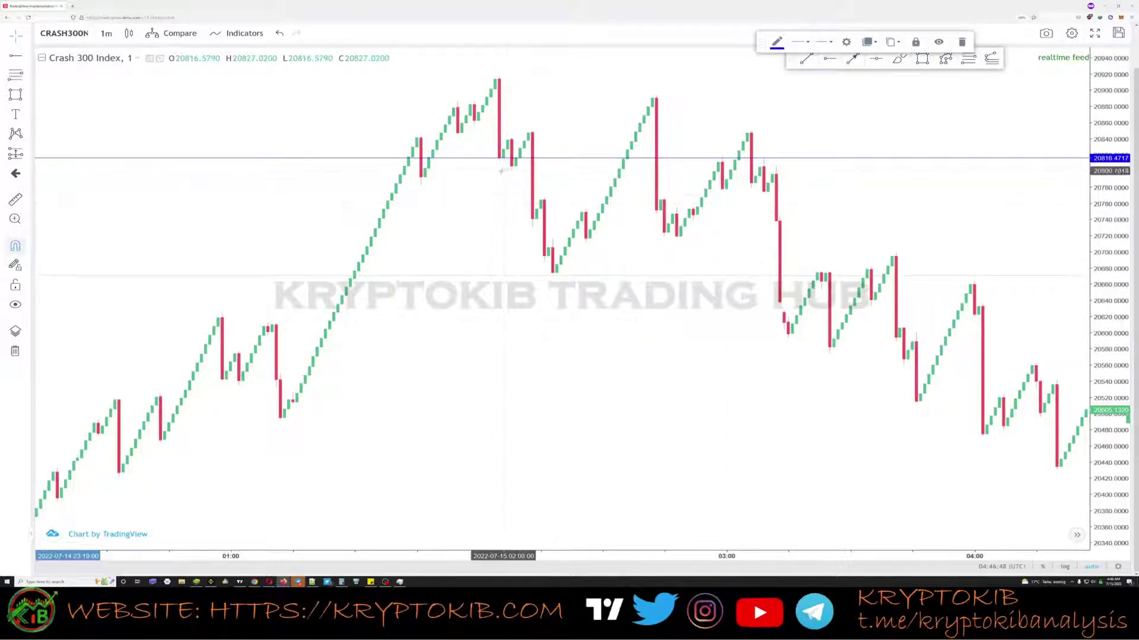
scroll(504, 178, "left", 5)
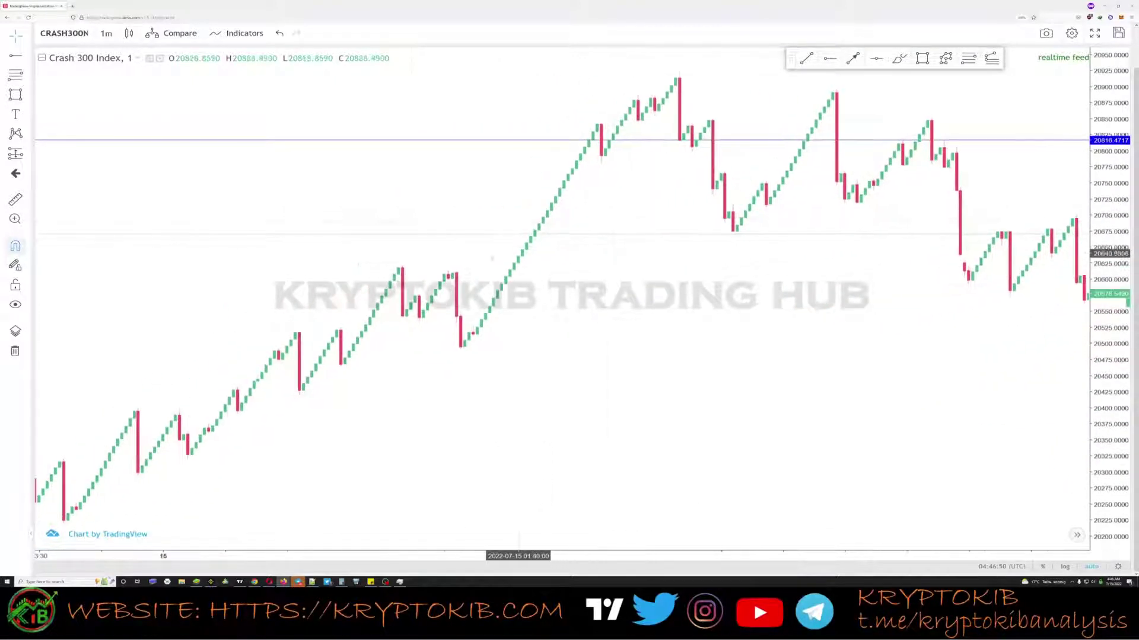
Lower the horizontal ray to about 20758, across the steep green rise before the highest peak
left_click_drag(305, 250, 413, 243)
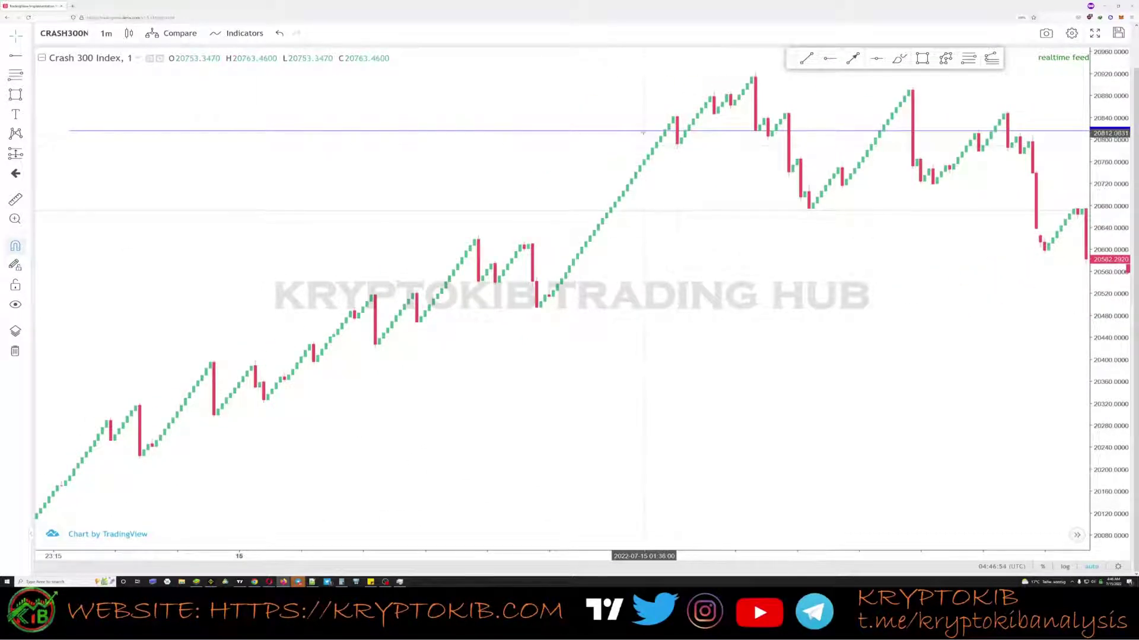
left_click_drag(643, 131, 631, 162)
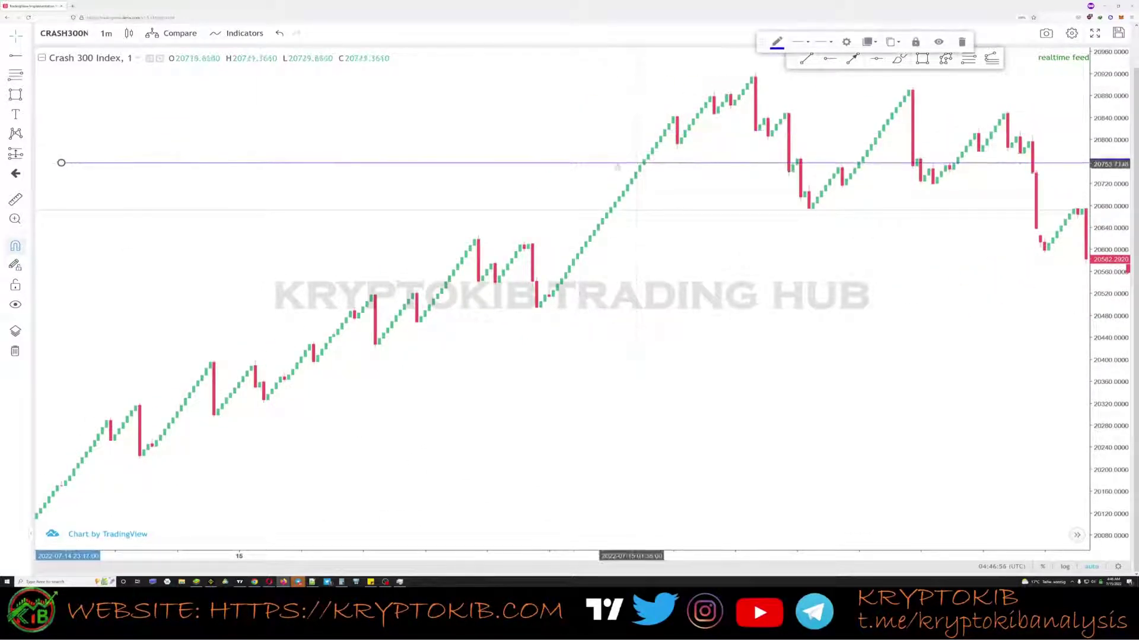
left_click(561, 127)
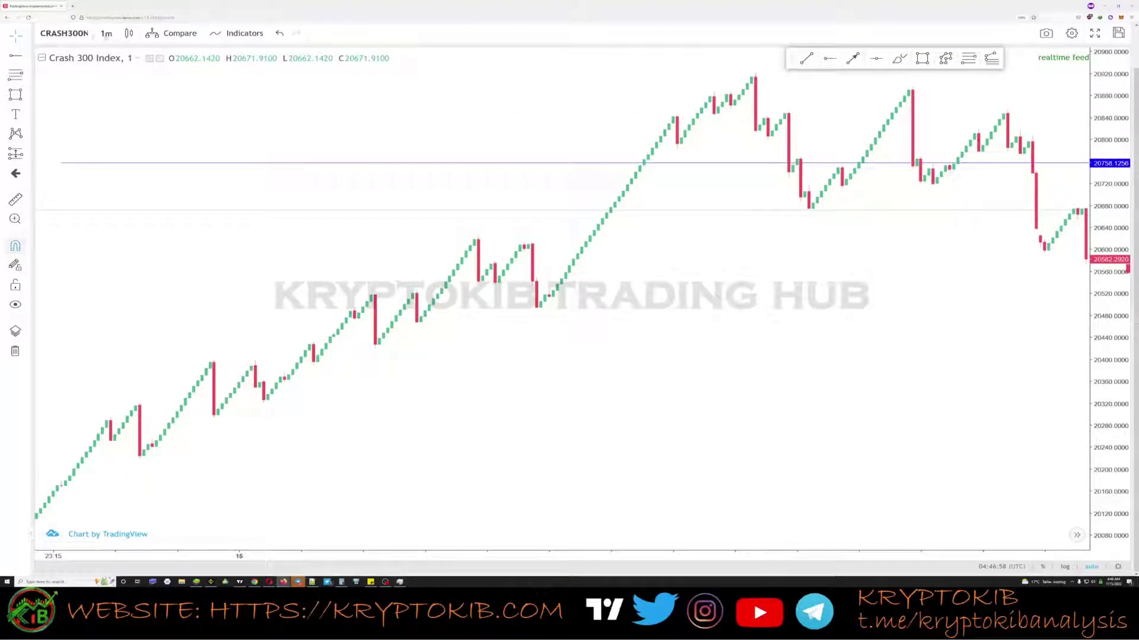
Switch the chart to the 5-minute timeframe and lower the horizontal ray to about 20522, near the last pullback low before the highest peak
left_click(106, 34)
left_click(122, 108)
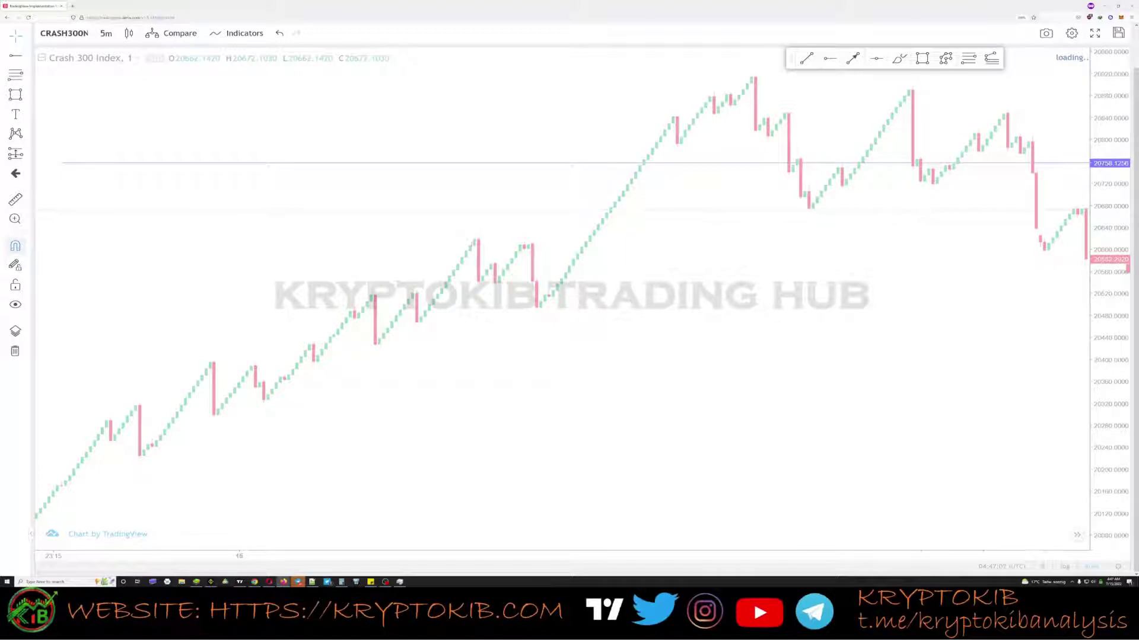
left_click_drag(727, 273, 454, 272)
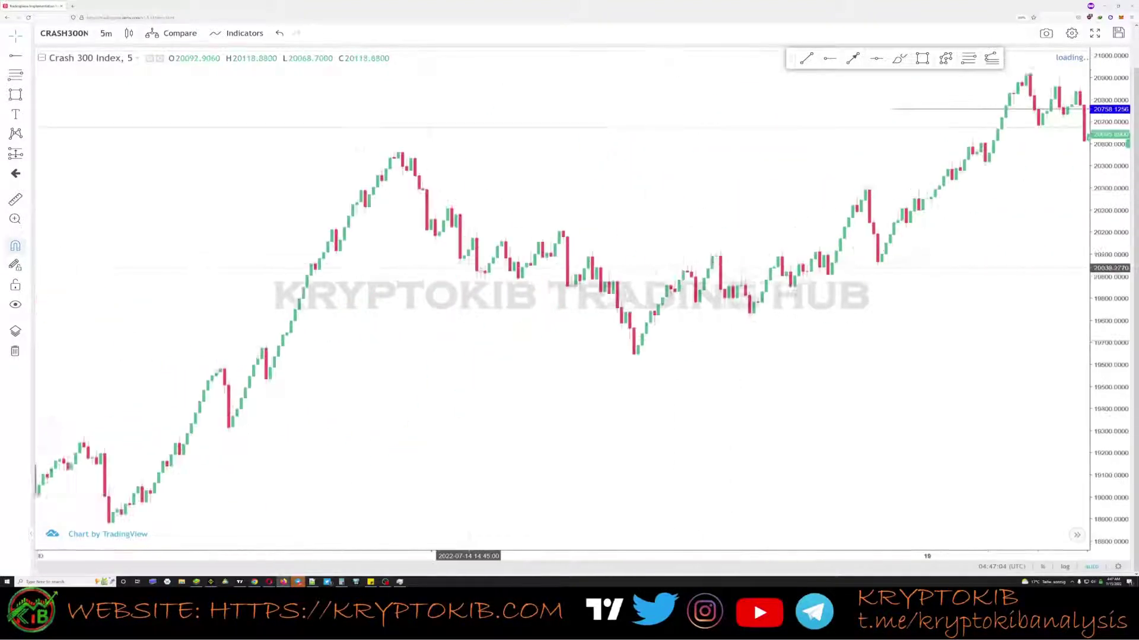
left_click_drag(826, 331, 631, 135)
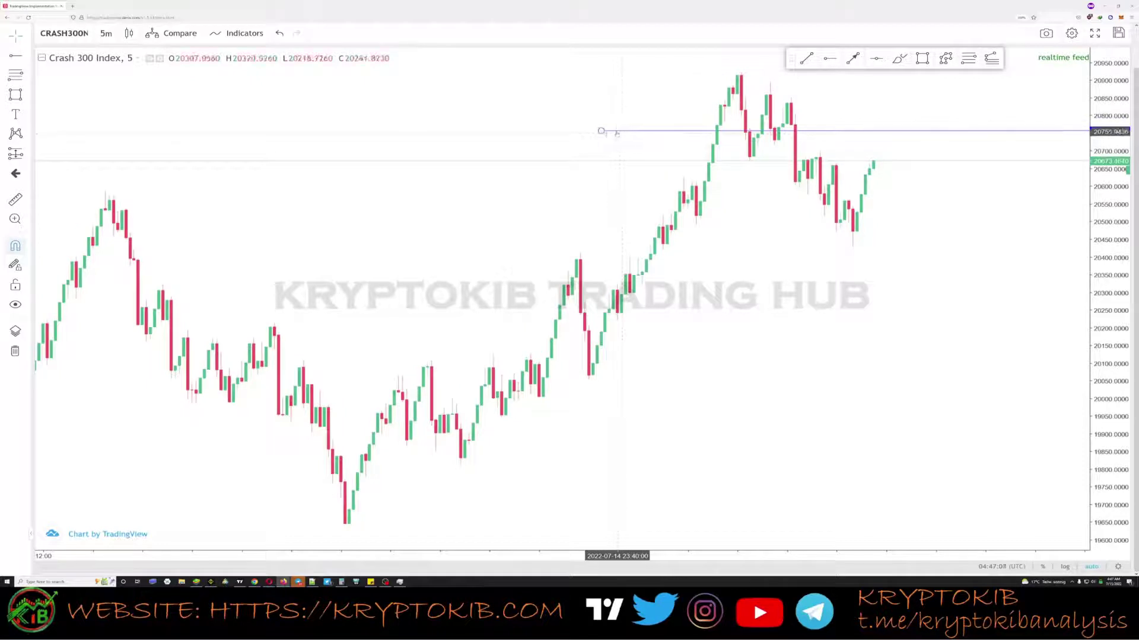
left_click(619, 122)
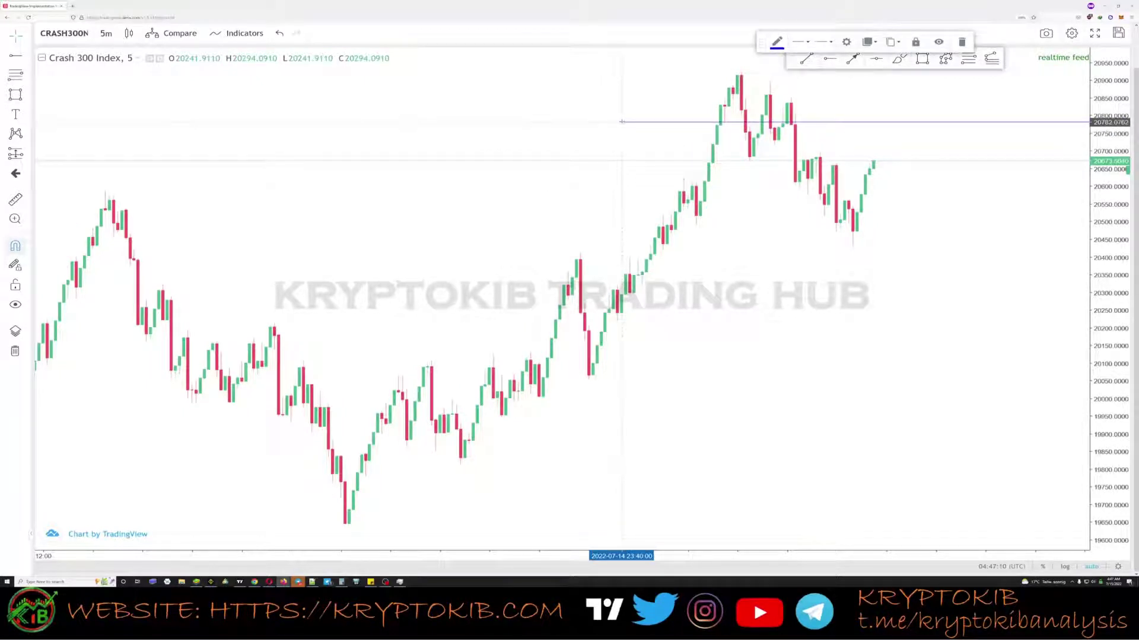
left_click_drag(621, 122, 608, 214)
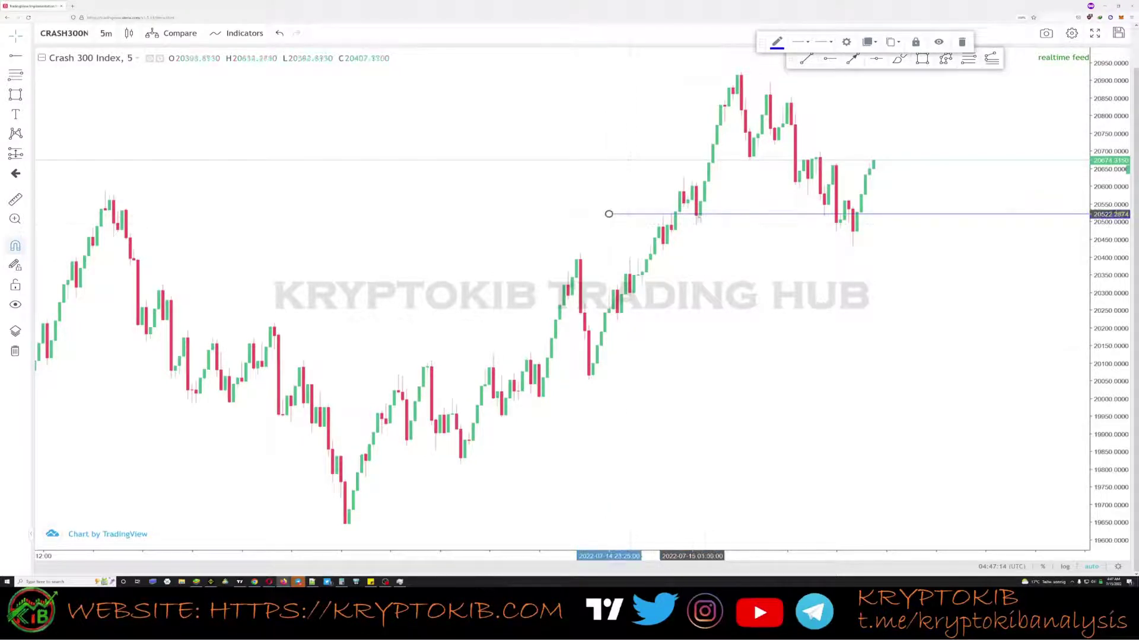
left_click(602, 119)
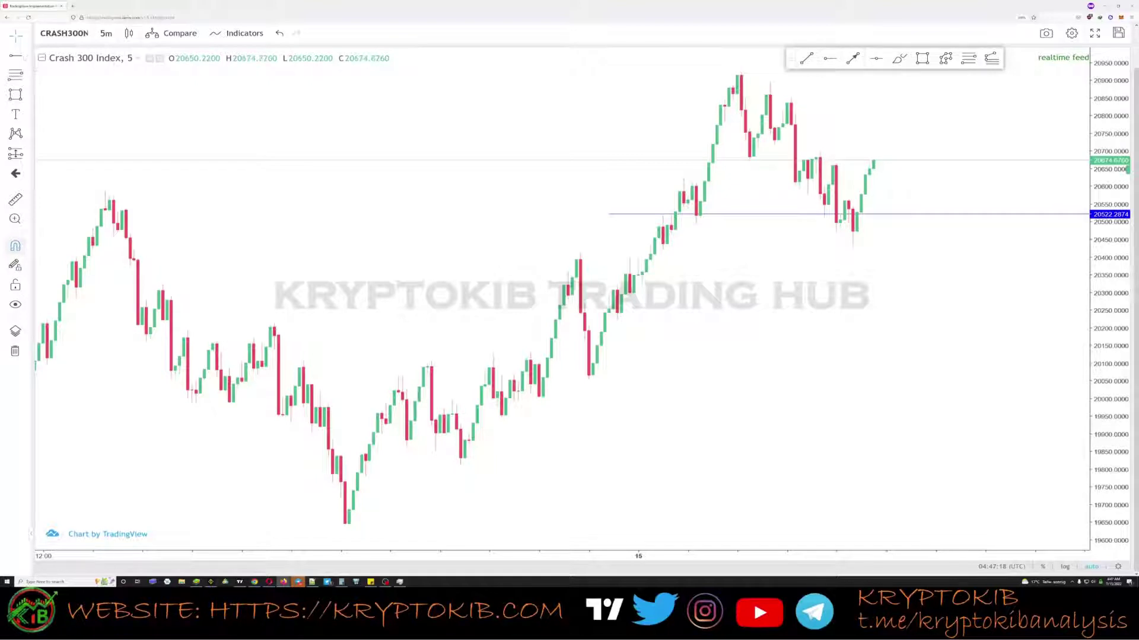
left_click(28, 56)
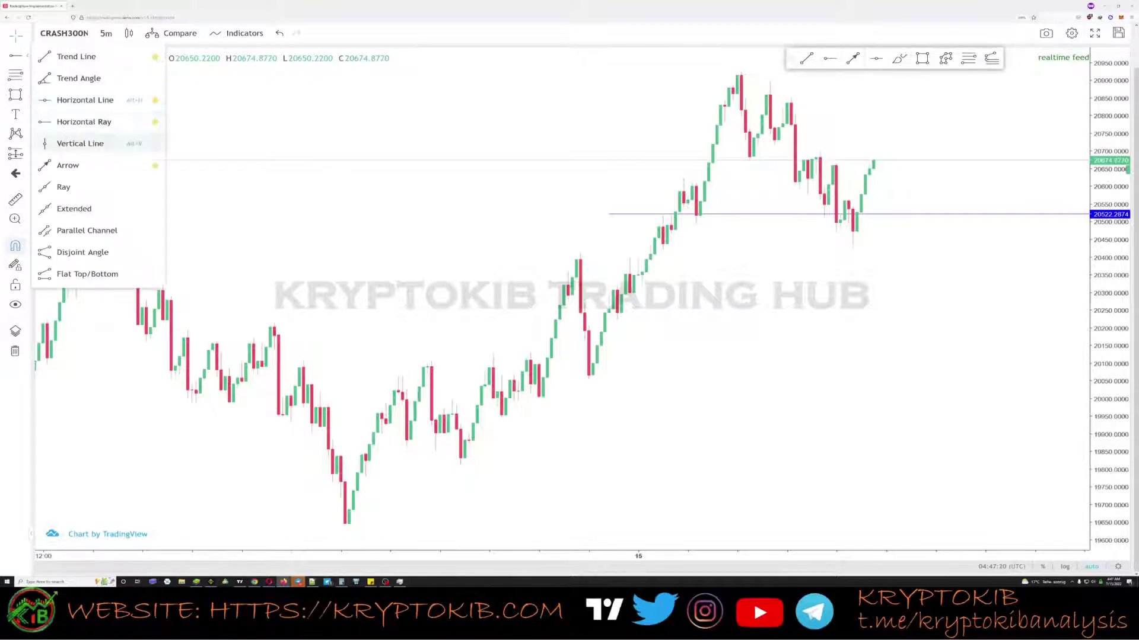
left_click(80, 144)
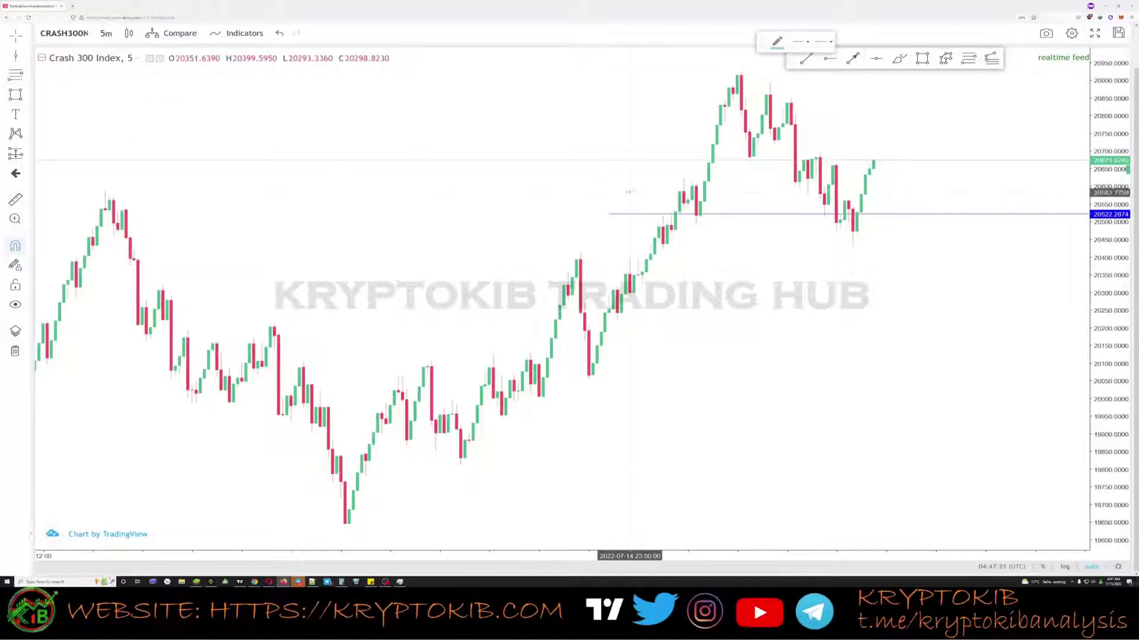
left_click(684, 180)
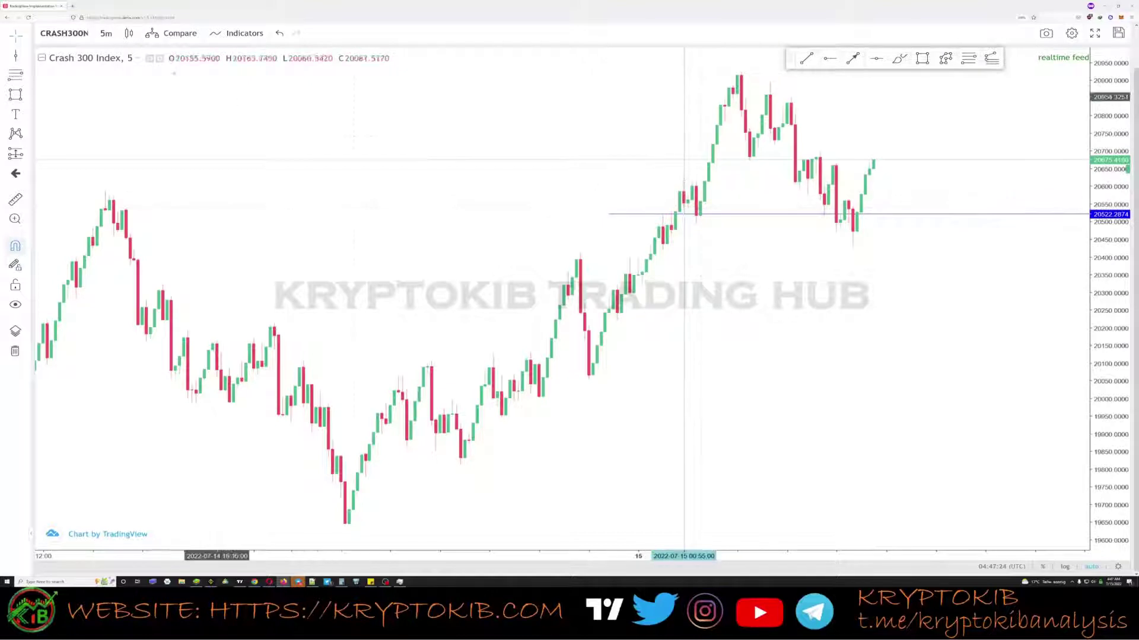
left_click(107, 33)
left_click(118, 56)
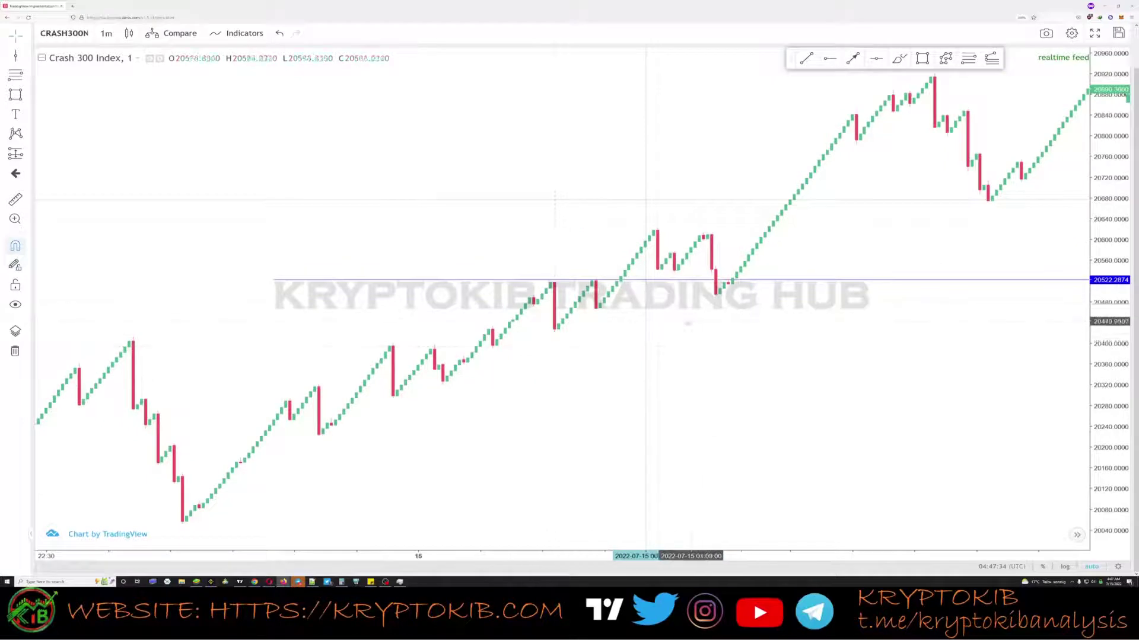
Recolour the vertical line at 00:55 blue and remove it from the chart
left_click(644, 227)
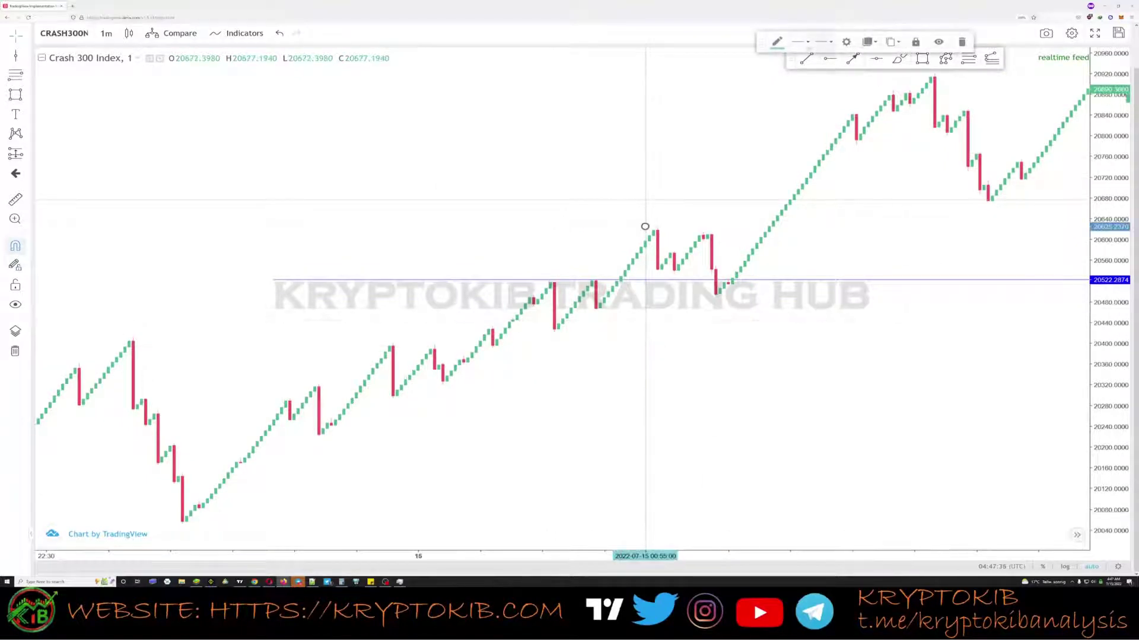
left_click(777, 41)
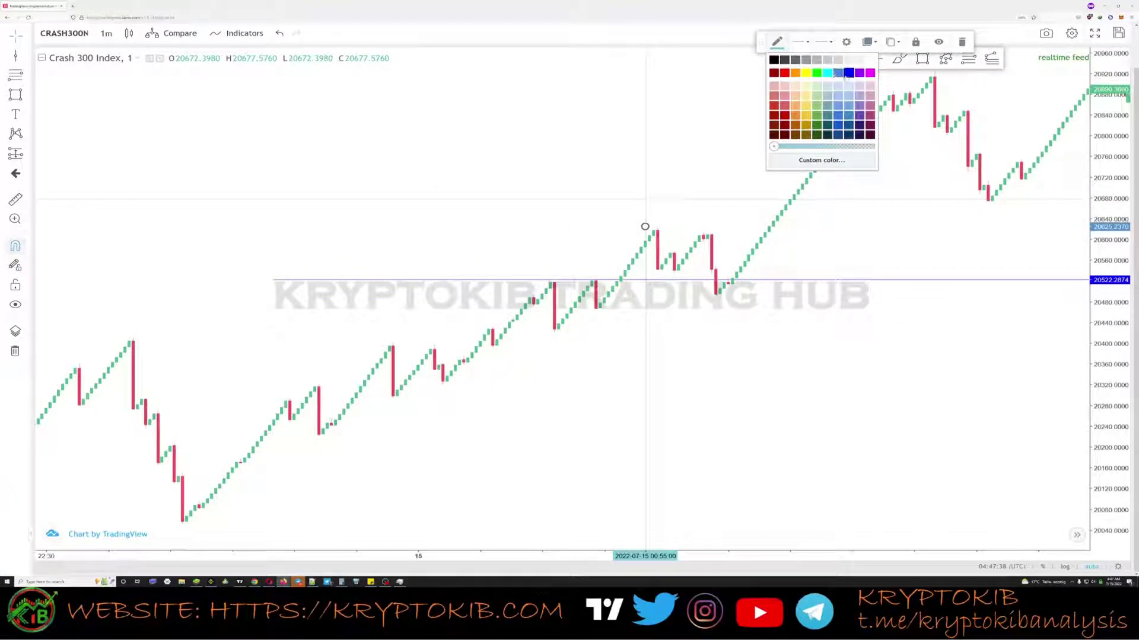
left_click(847, 73)
left_click(647, 201)
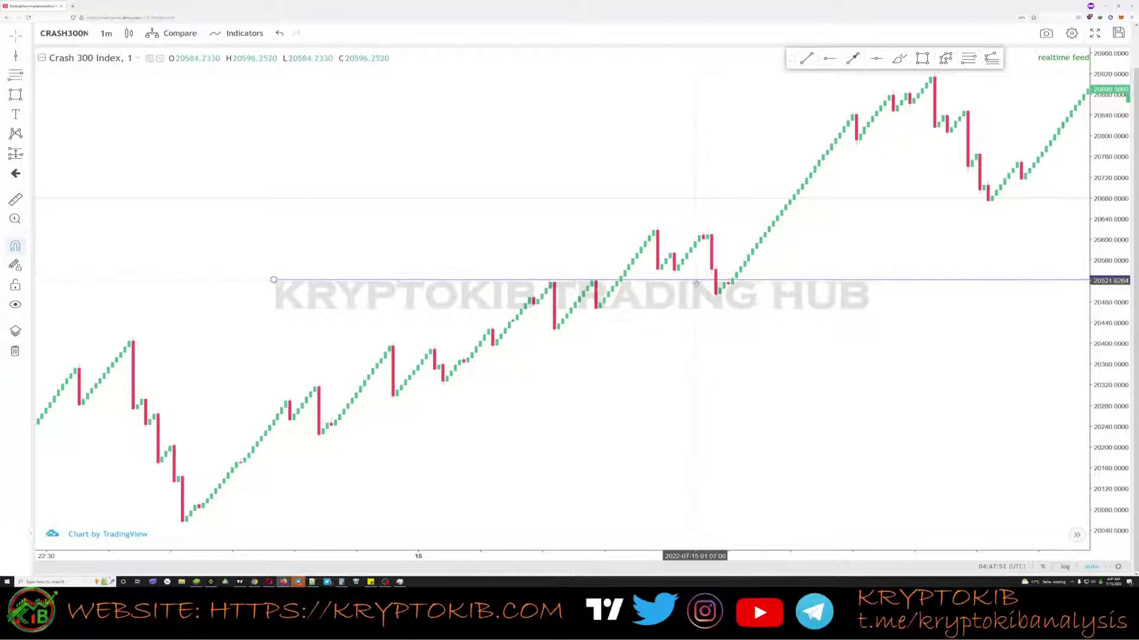
Raise the horizontal ray to about 20535, near the bottom of the first red drop in the last pullback, and delete the ray
left_click_drag(696, 282, 716, 273)
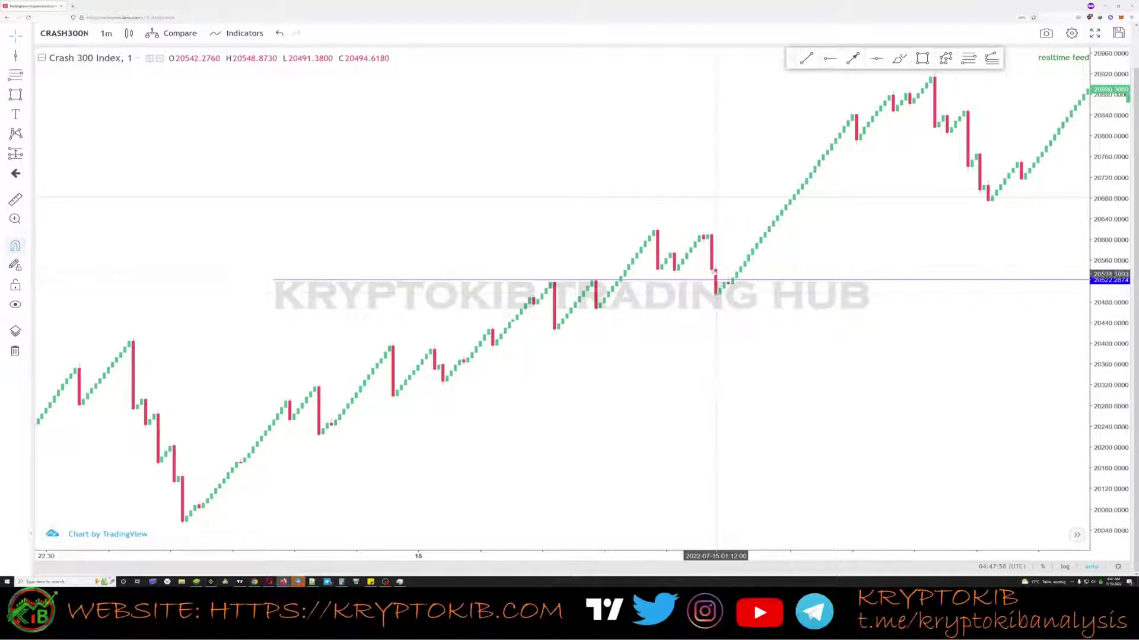
mouse_move(698, 283)
left_mouse_down()
mouse_move(695, 295)
mouse_move(690, 274)
left_mouse_up()
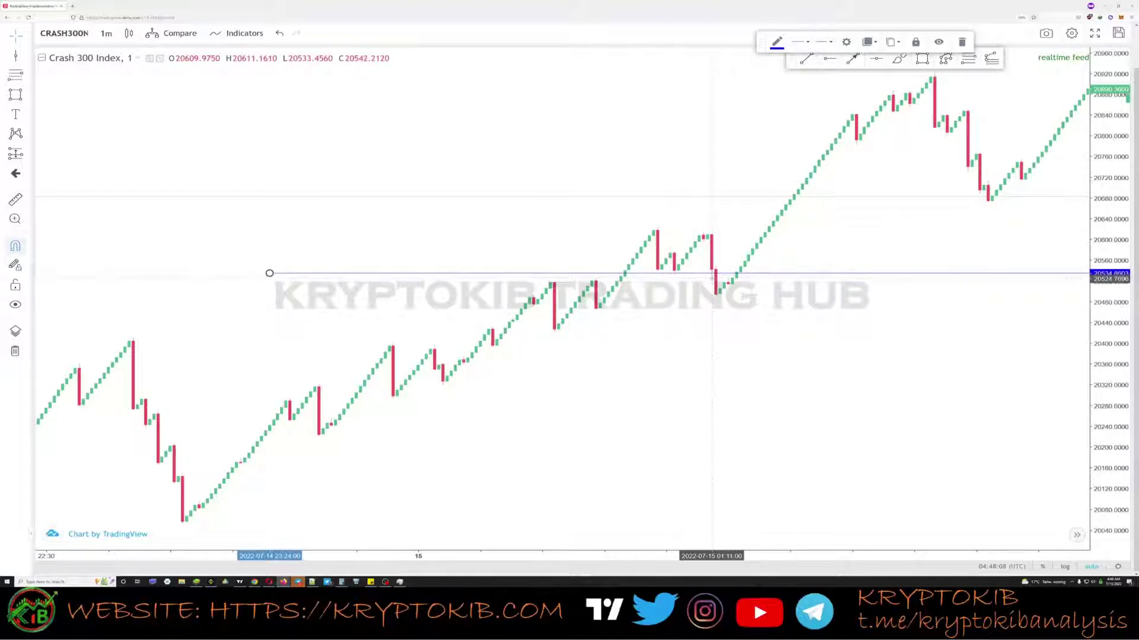
left_click_drag(709, 279, 710, 280)
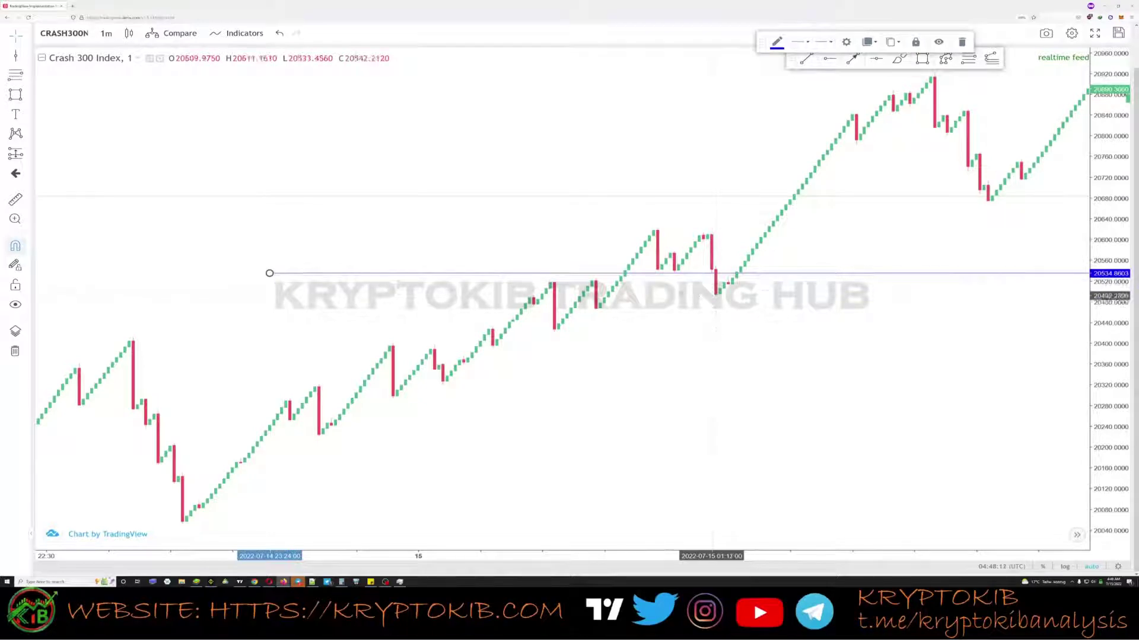
key("Delete")
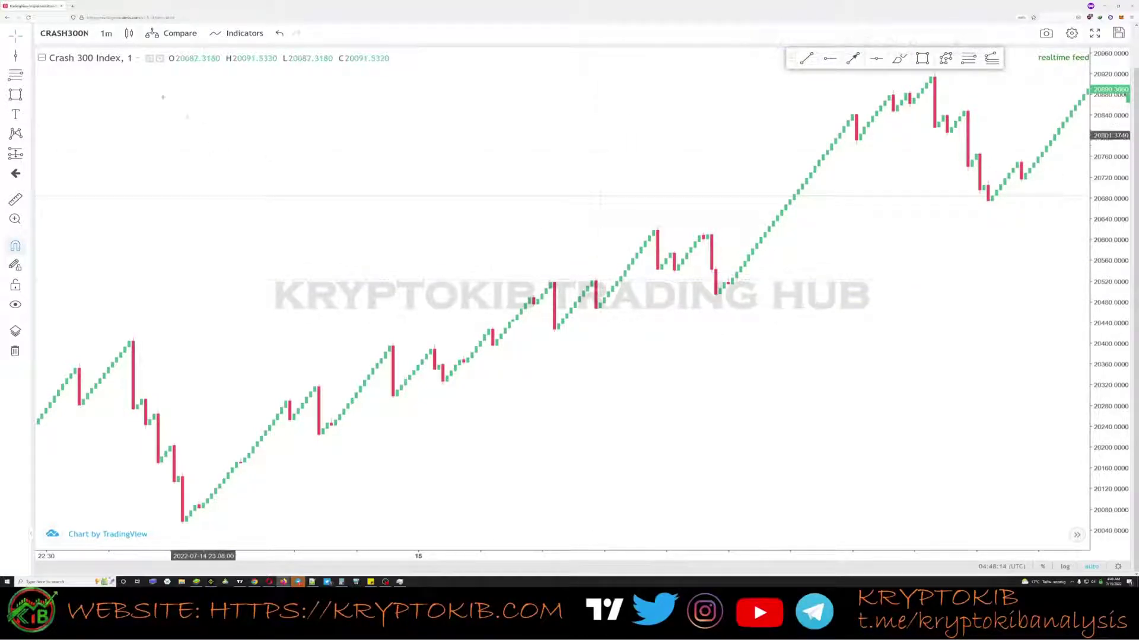
Return the chart to the 5-minute timeframe and show the decline from the 14 July peak through the latest candles
left_click(106, 33)
left_click(119, 109)
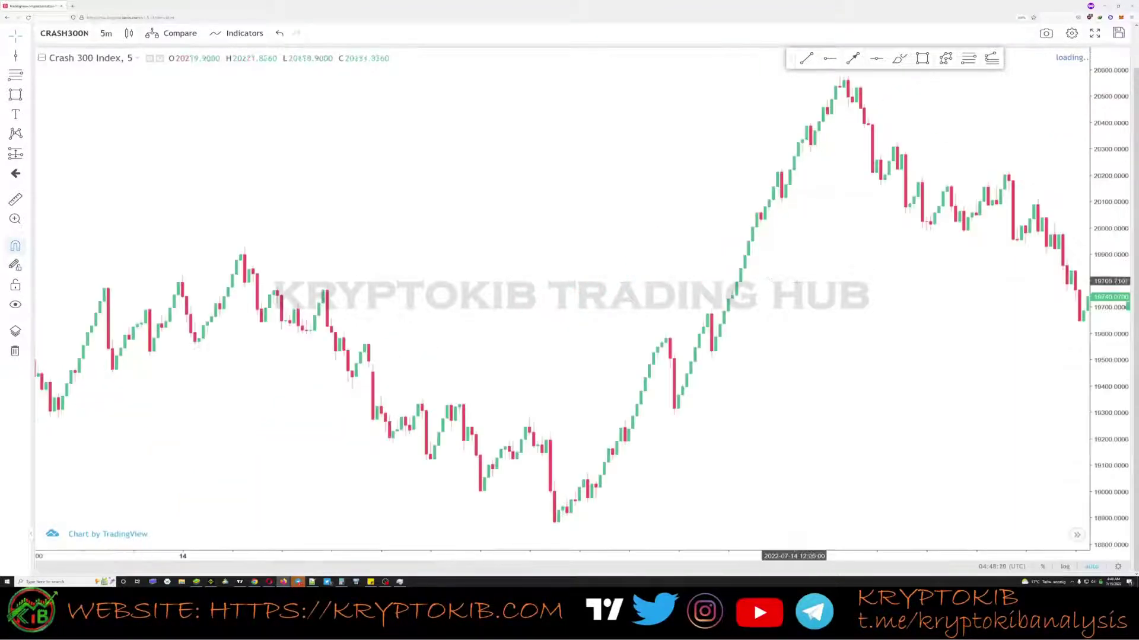
left_click_drag(843, 301, 343, 335)
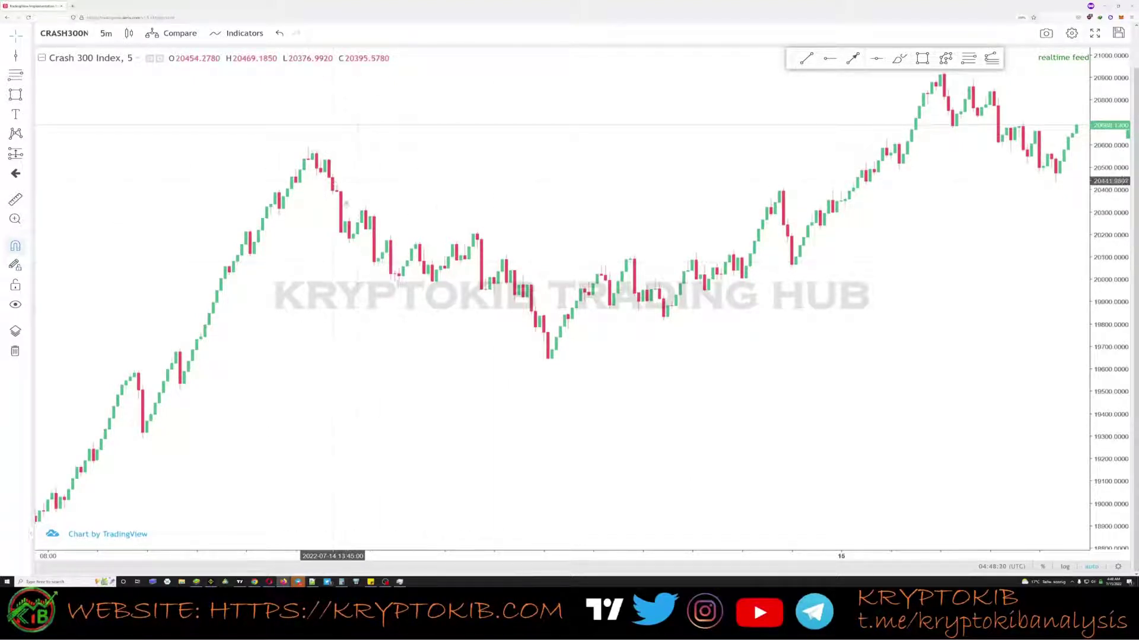
Trace the swing highs and lows of the 14 July decline and first rebound with a polyline, placing its first low at about 20160
left_click(946, 59)
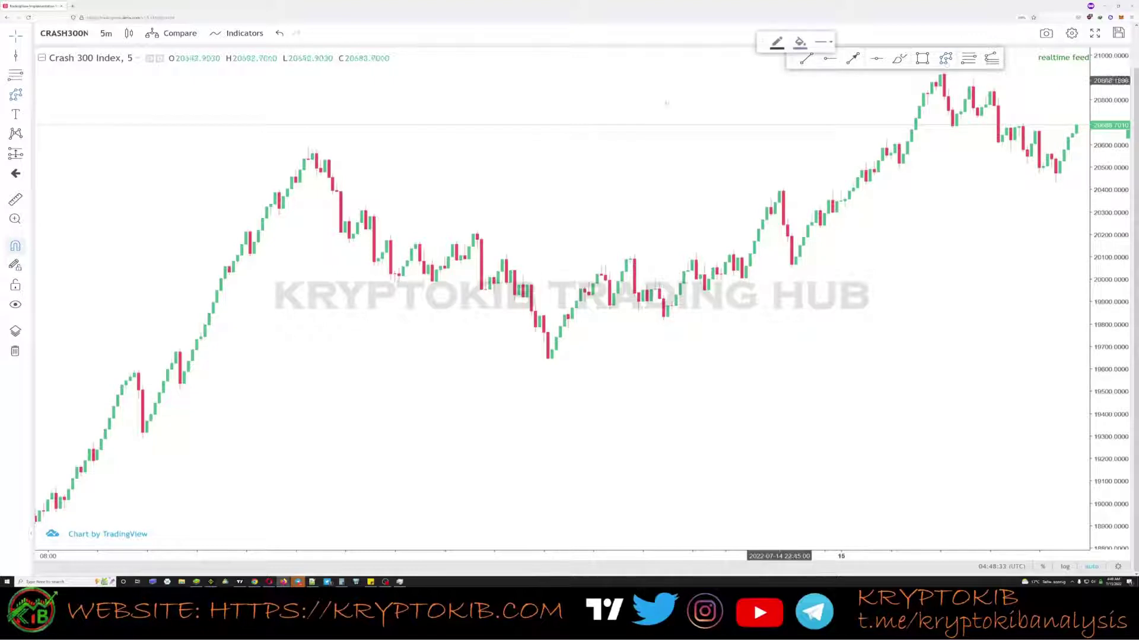
left_click(312, 150)
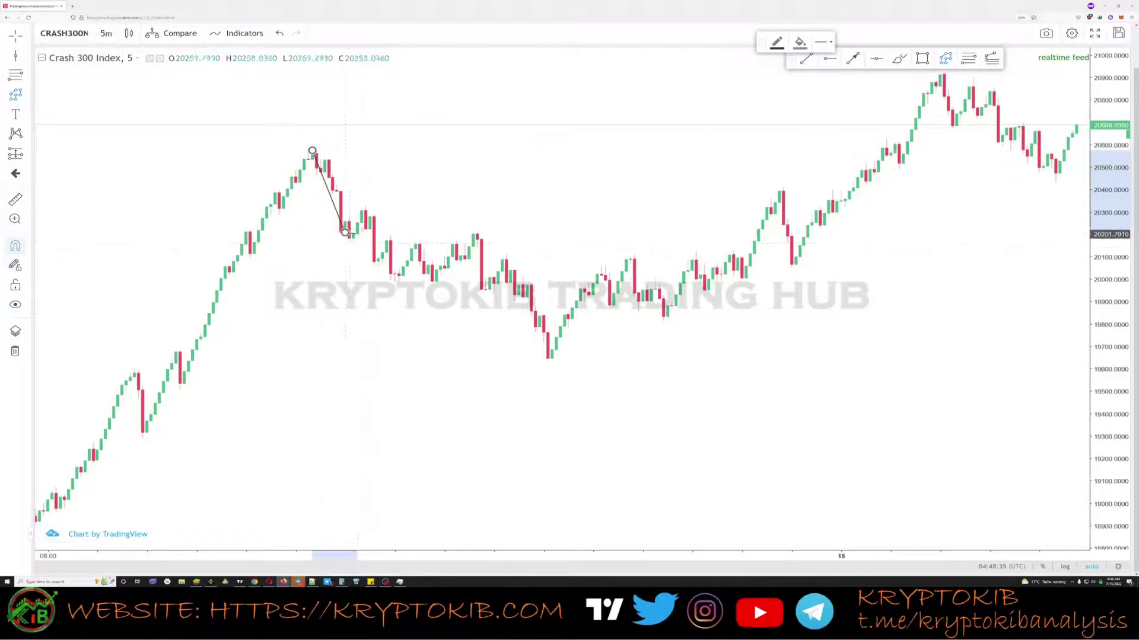
left_click(344, 232)
left_click(366, 206)
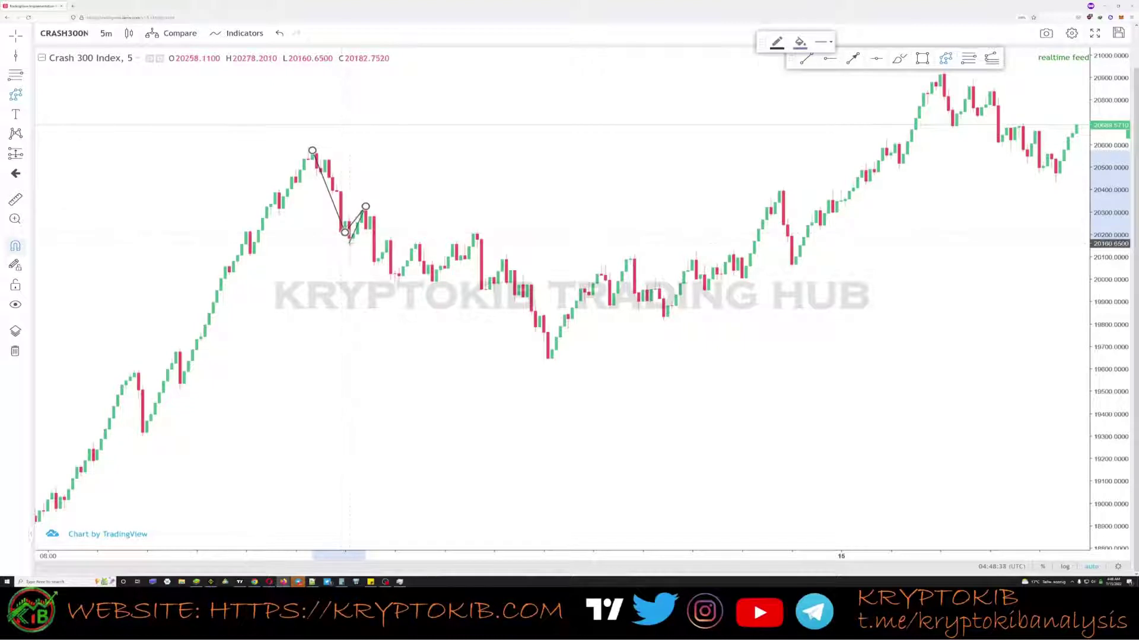
left_click(394, 283)
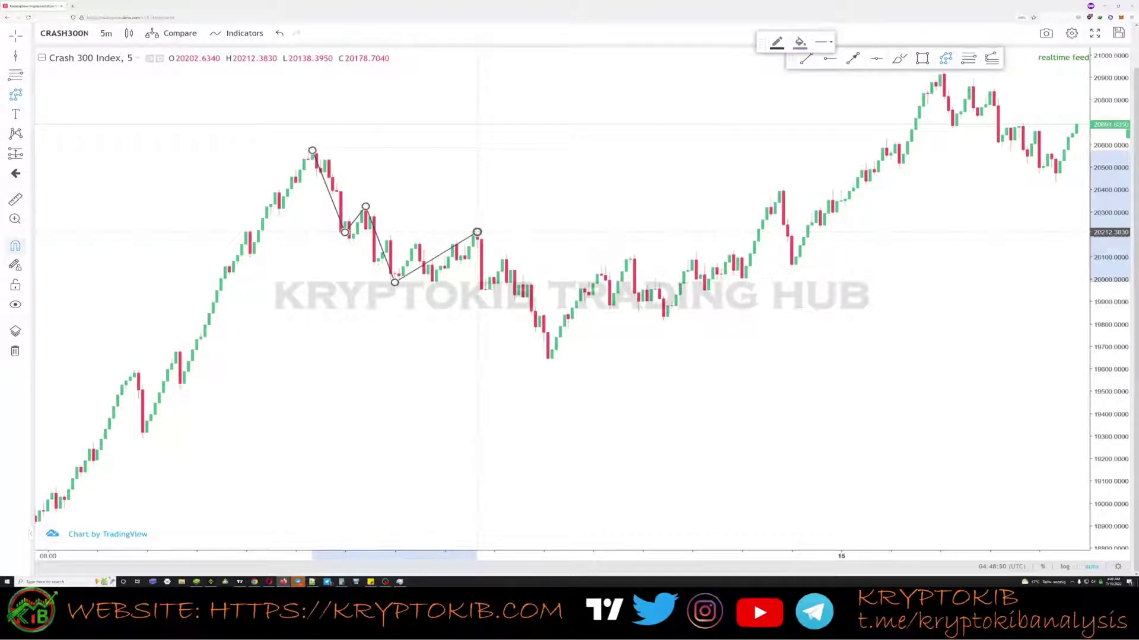
left_click(476, 232)
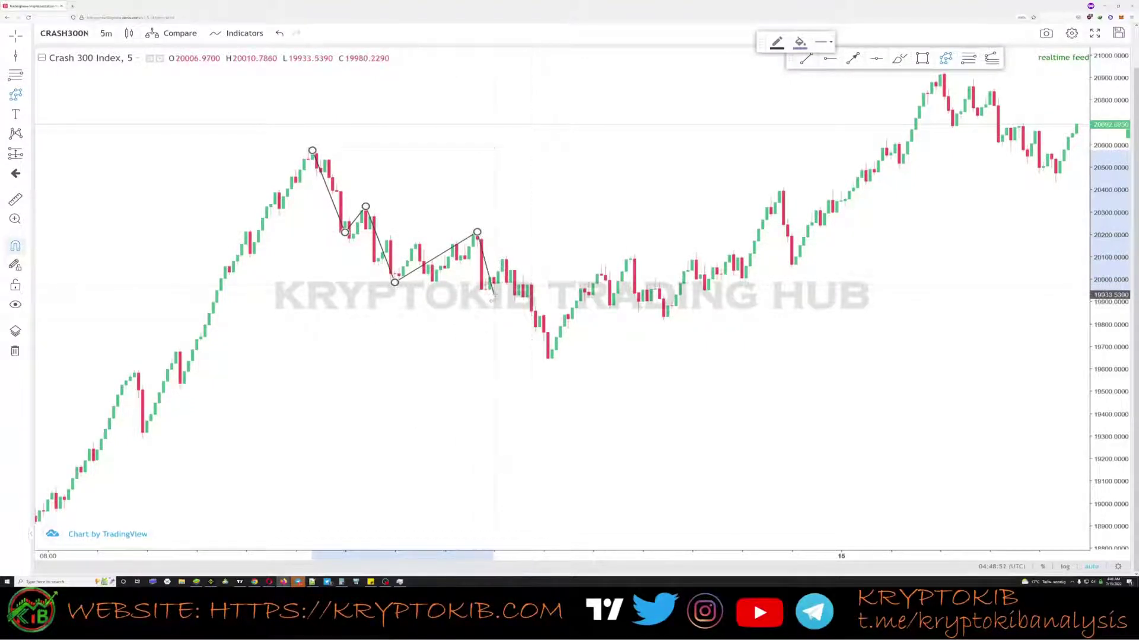
left_click(494, 294)
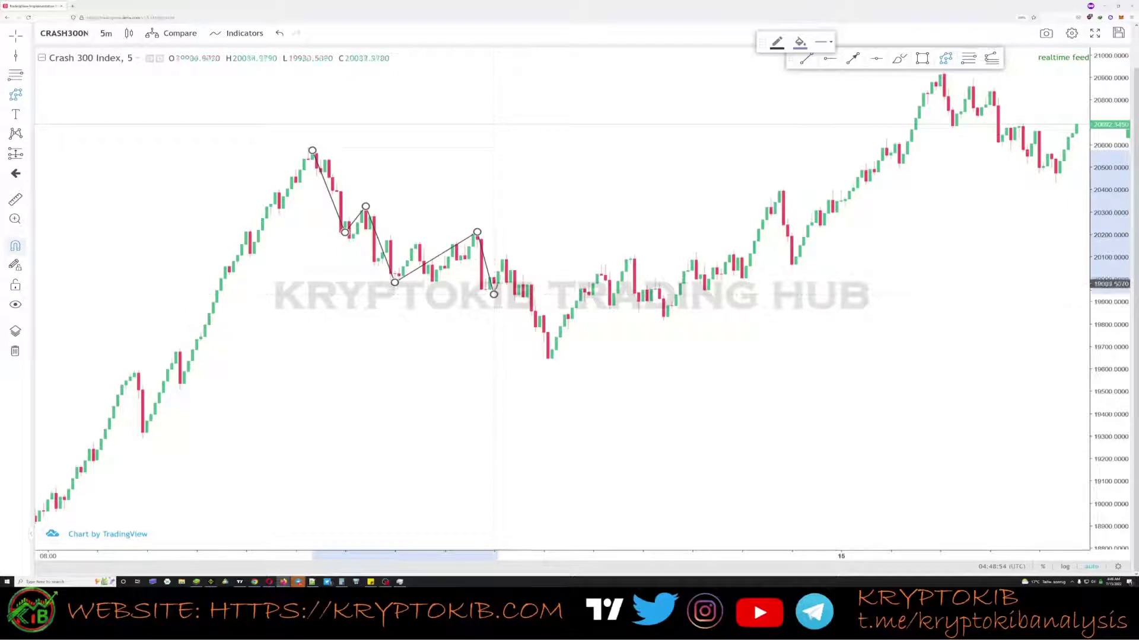
left_click(506, 255)
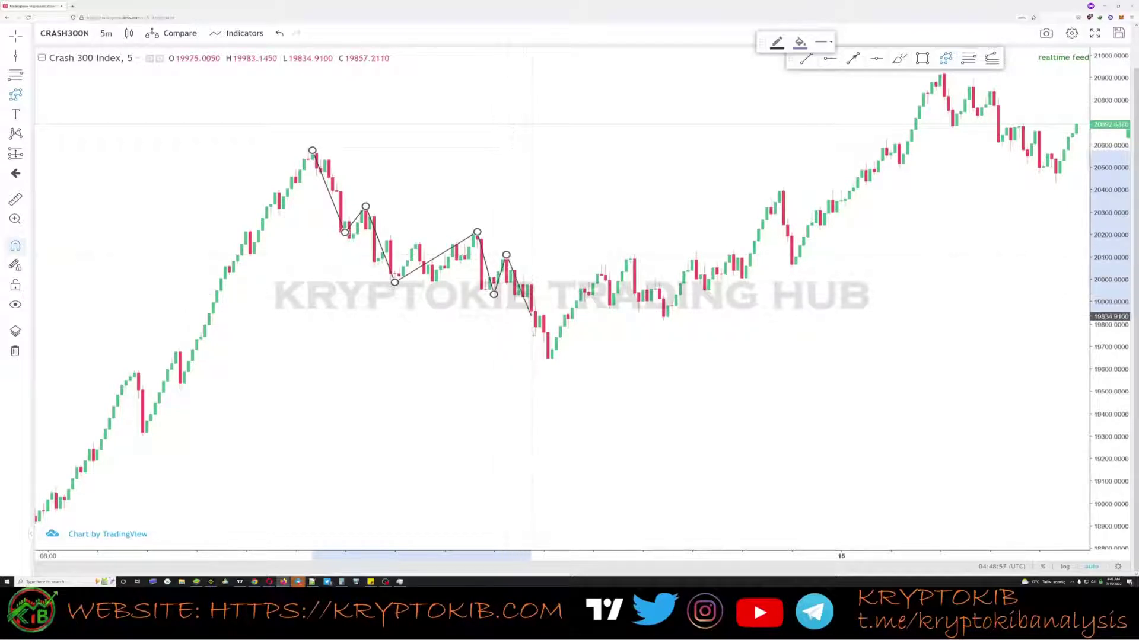
left_click(547, 359)
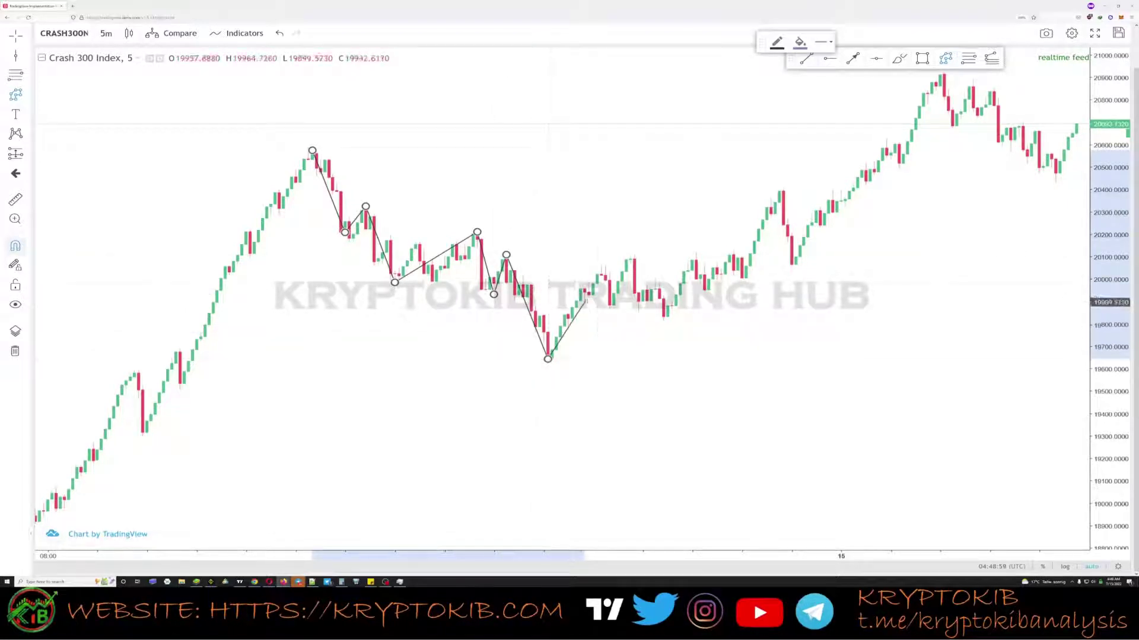
double_click(601, 265)
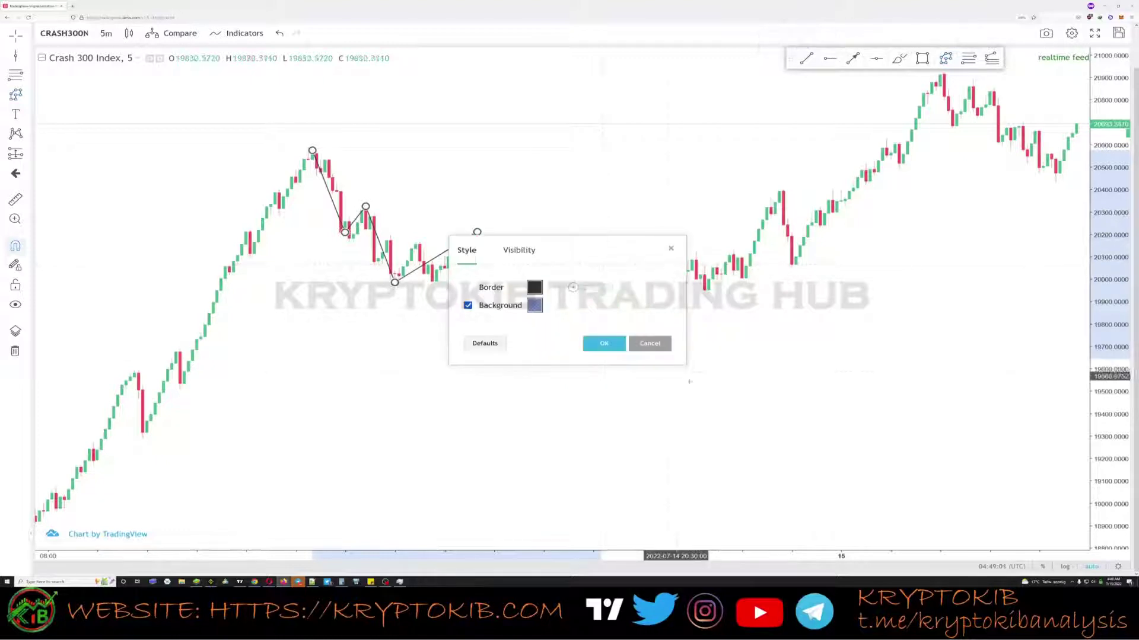
left_click(492, 179)
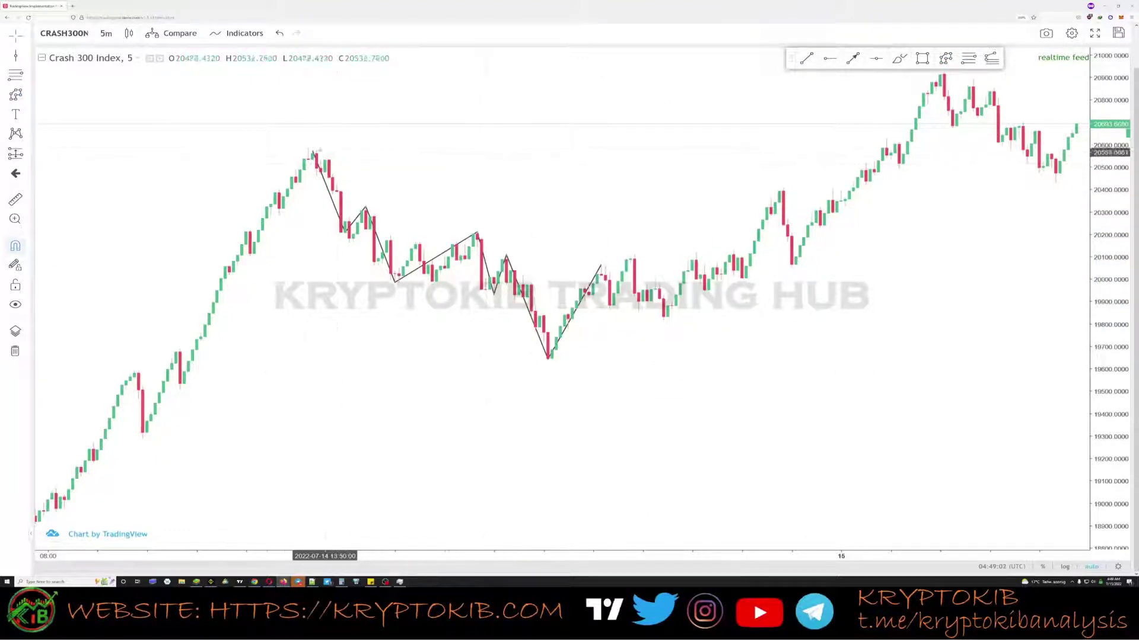
left_click_drag(346, 232, 348, 242)
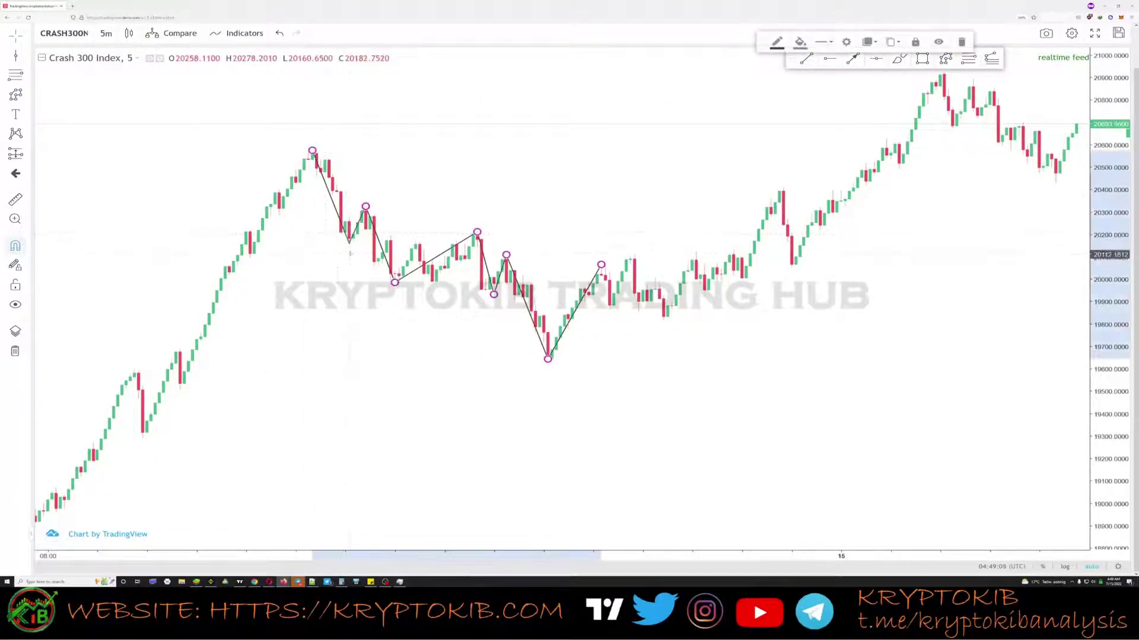
left_click(366, 220)
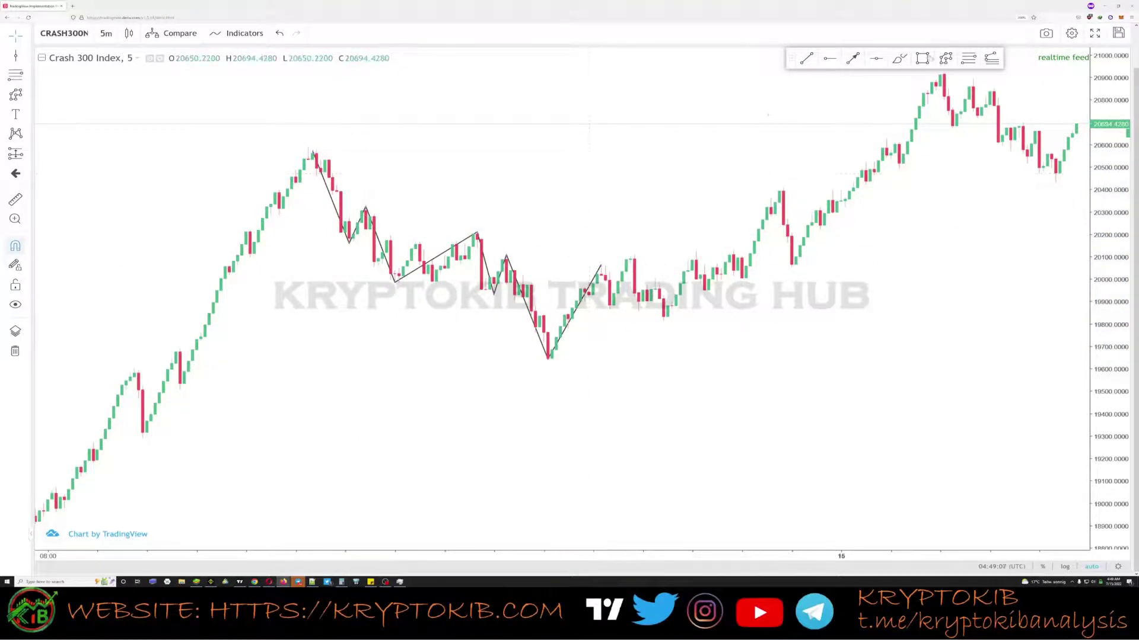
Draw a Fibonacci retracement from the 14 July peak at about 20589 to the first low at about 20160, extending it right to 17:30
left_click(308, 148)
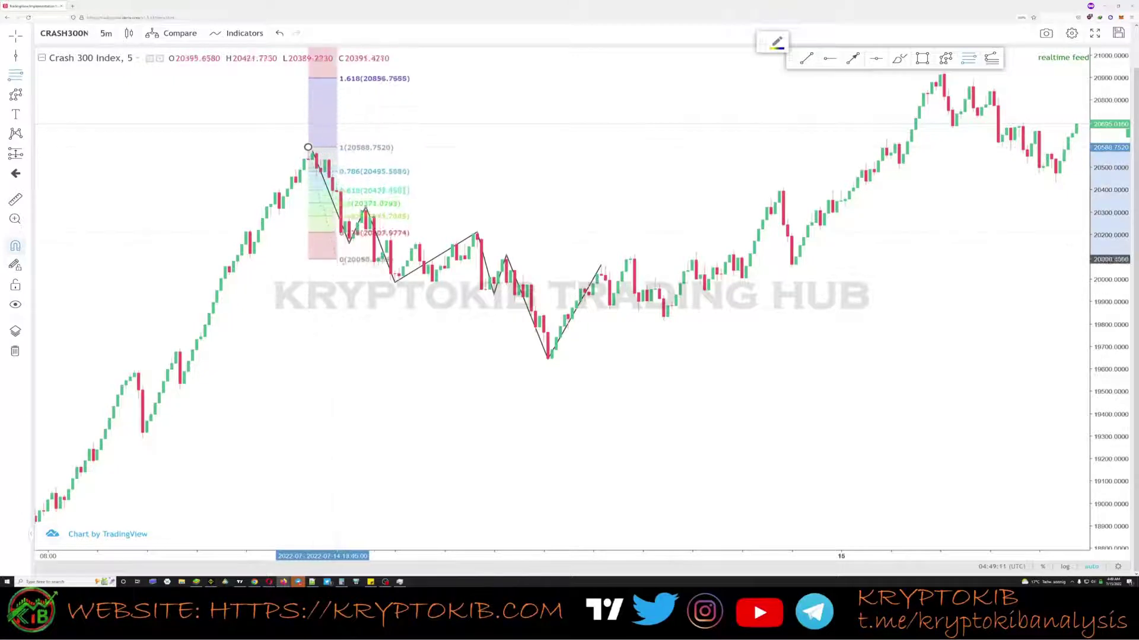
left_click(350, 250)
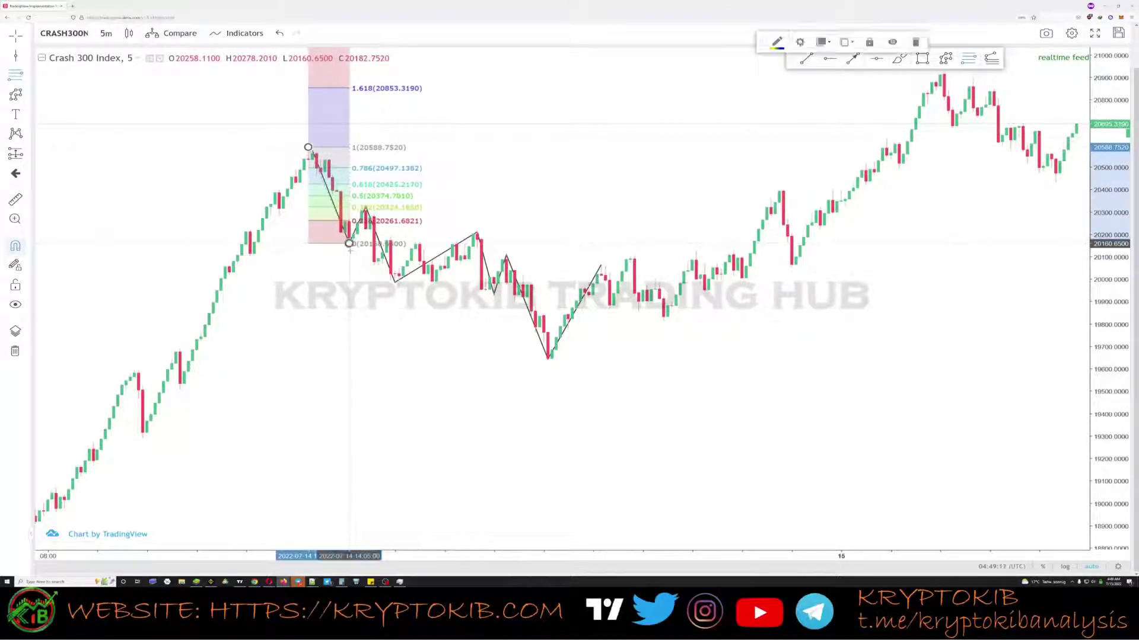
left_click_drag(350, 244, 507, 246)
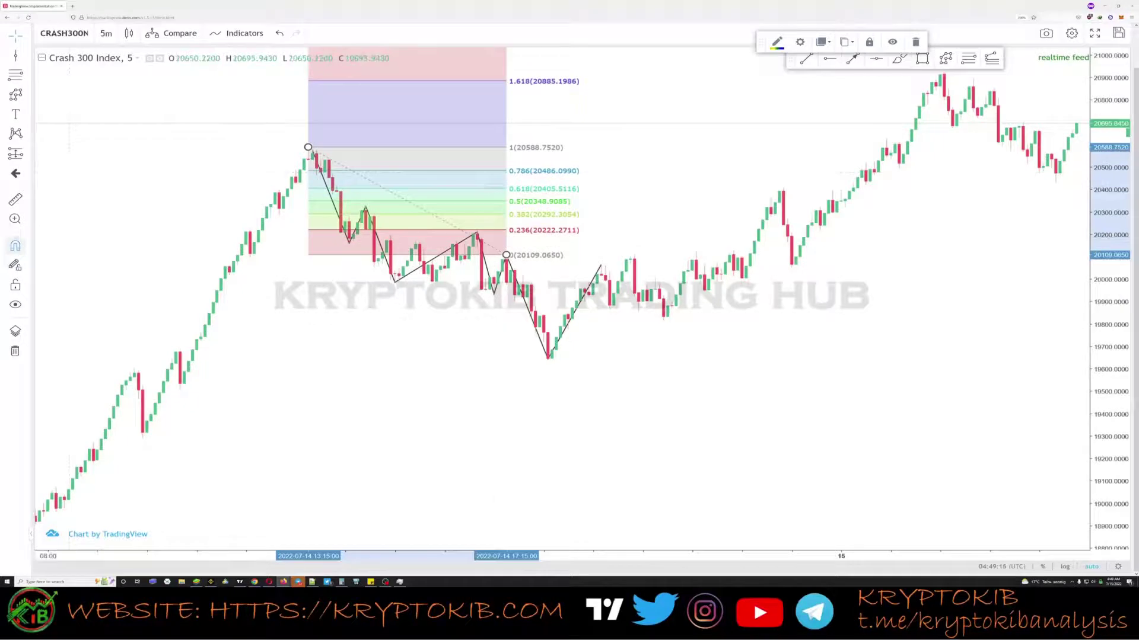
left_click_drag(506, 255, 519, 244)
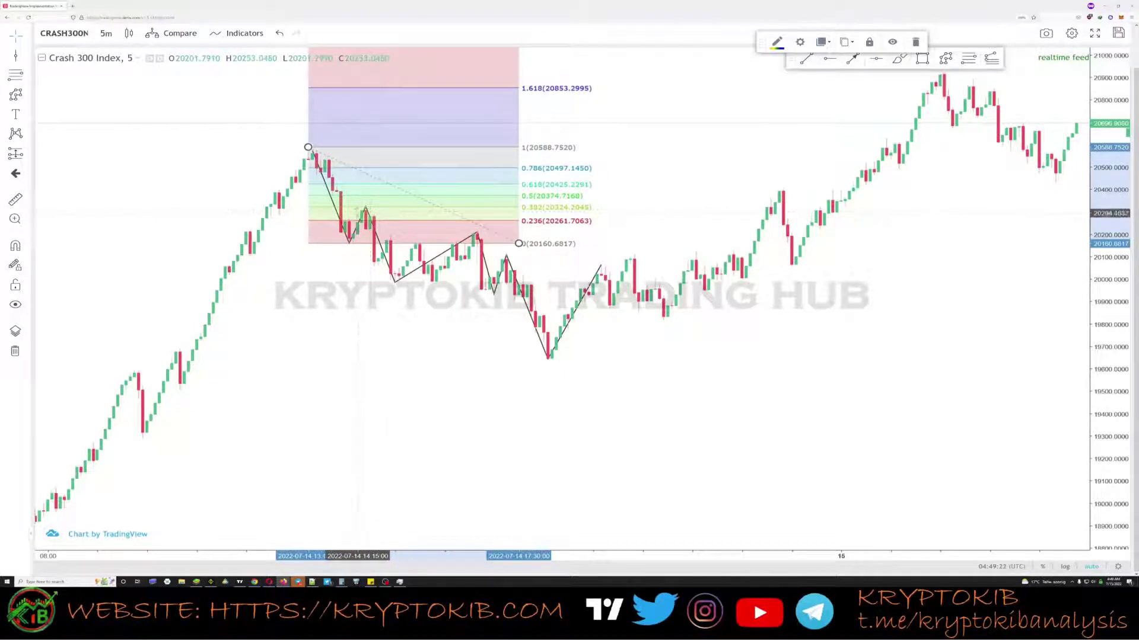
Compare the first rebound high with the retracement levels and delete the Fibonacci retracement
left_click(366, 207)
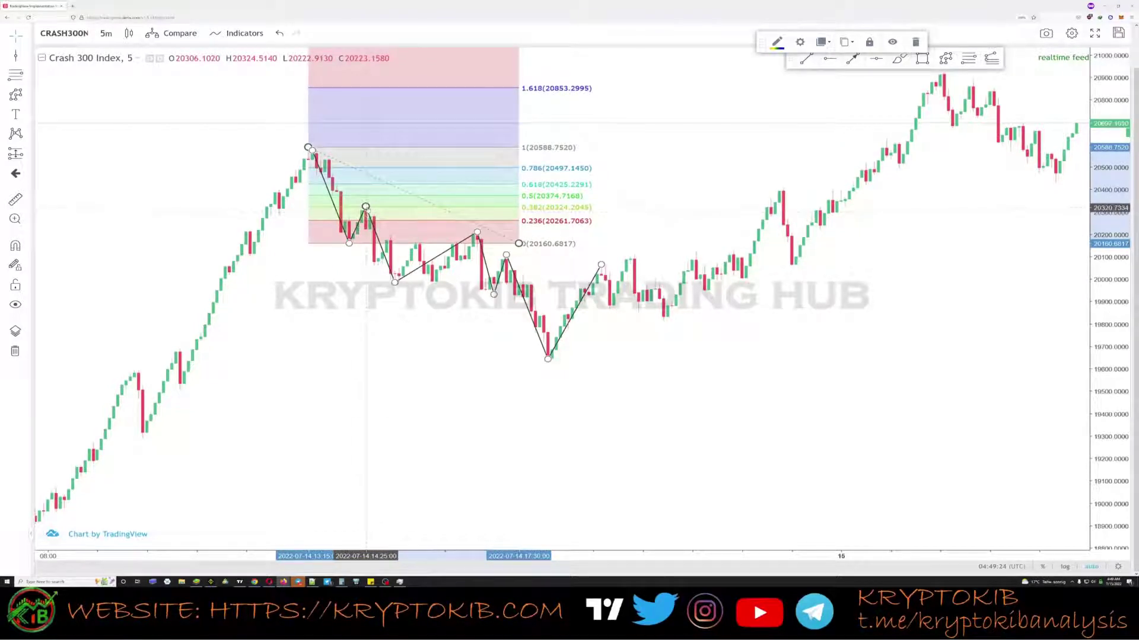
left_click(453, 208)
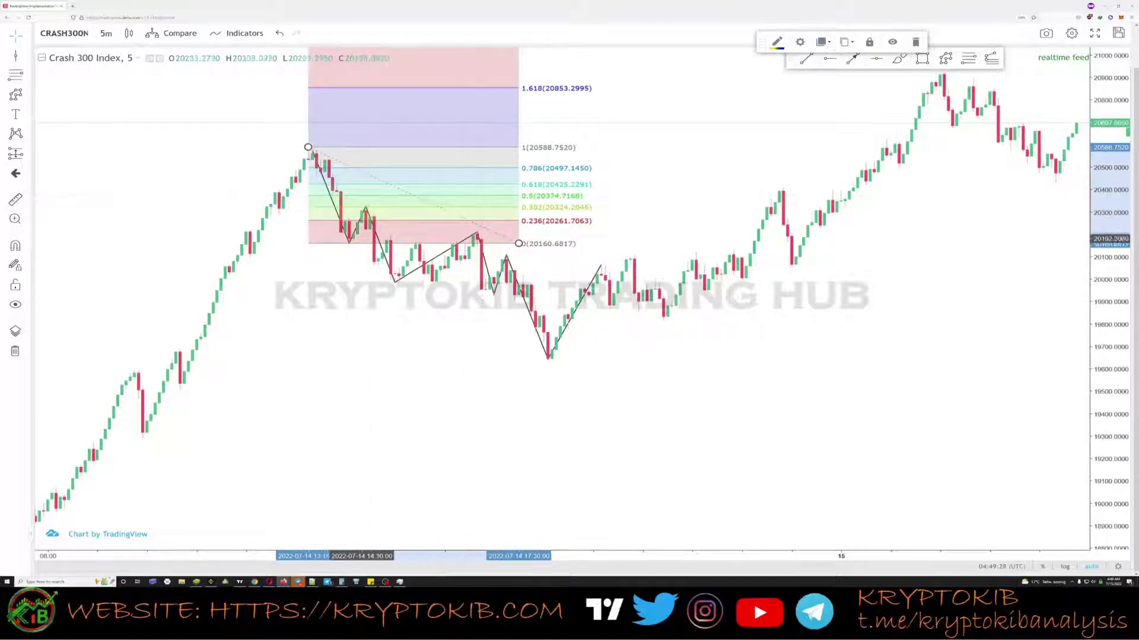
key("Delete")
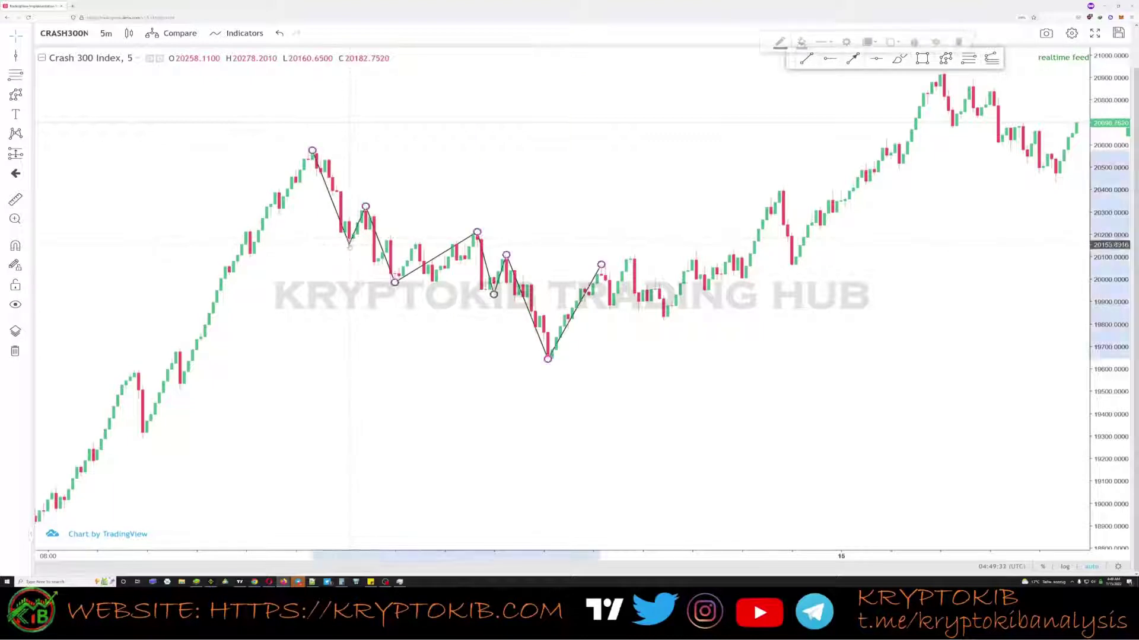
Move the swing polyline down and left into the empty area below the 14 July candles
left_click(374, 257)
mouse_move(383, 252)
left_mouse_down()
mouse_move(317, 351)
mouse_move(333, 389)
left_mouse_up()
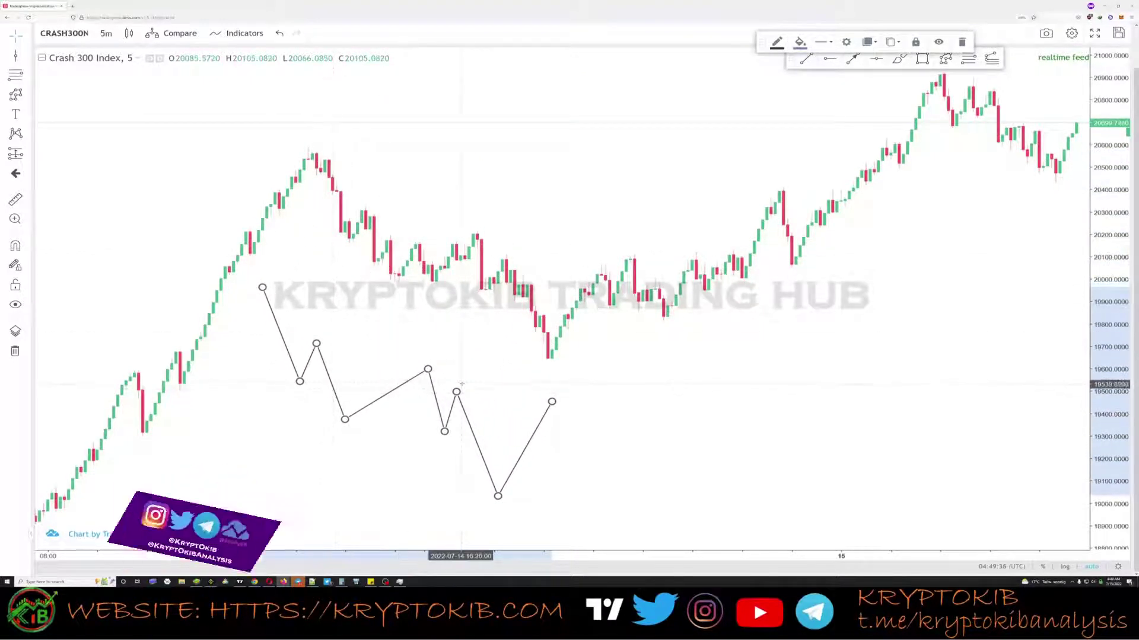
left_click(356, 337)
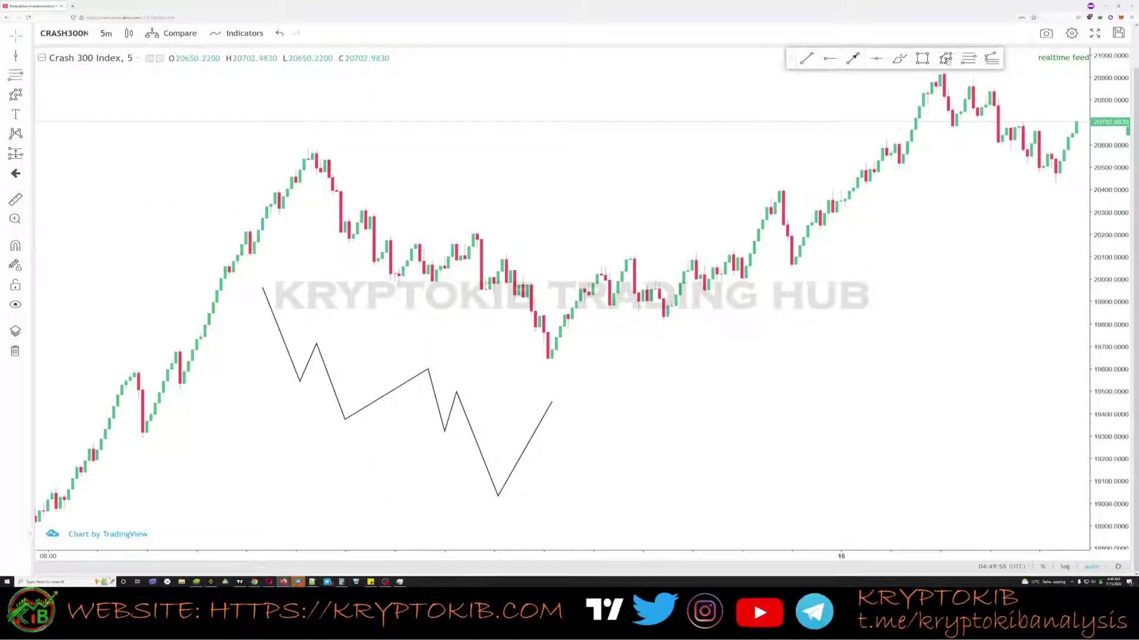
Draw arrows from the 14 July peak down to about 20135, up to the rebound high near 20324, and down to about 19970
left_click(854, 58)
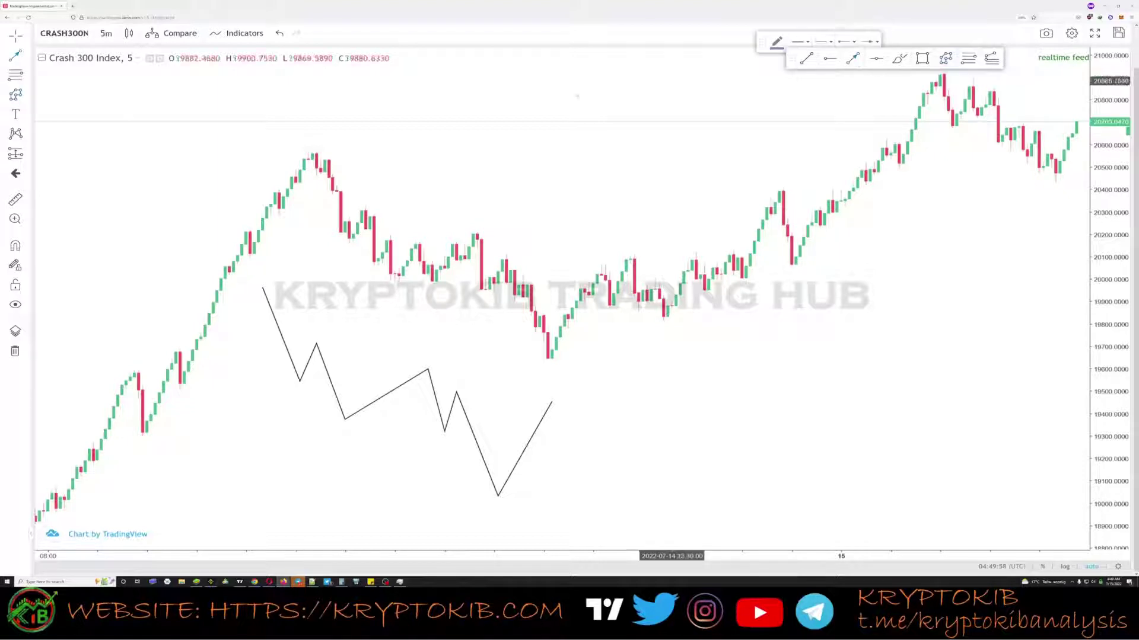
left_click(308, 147)
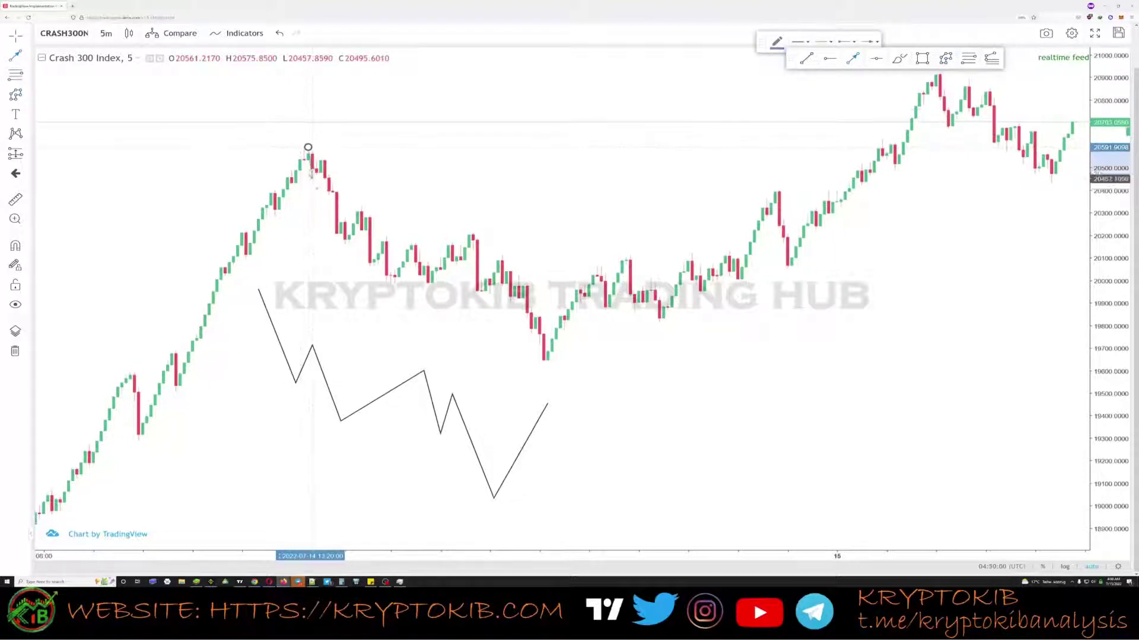
left_click(340, 250)
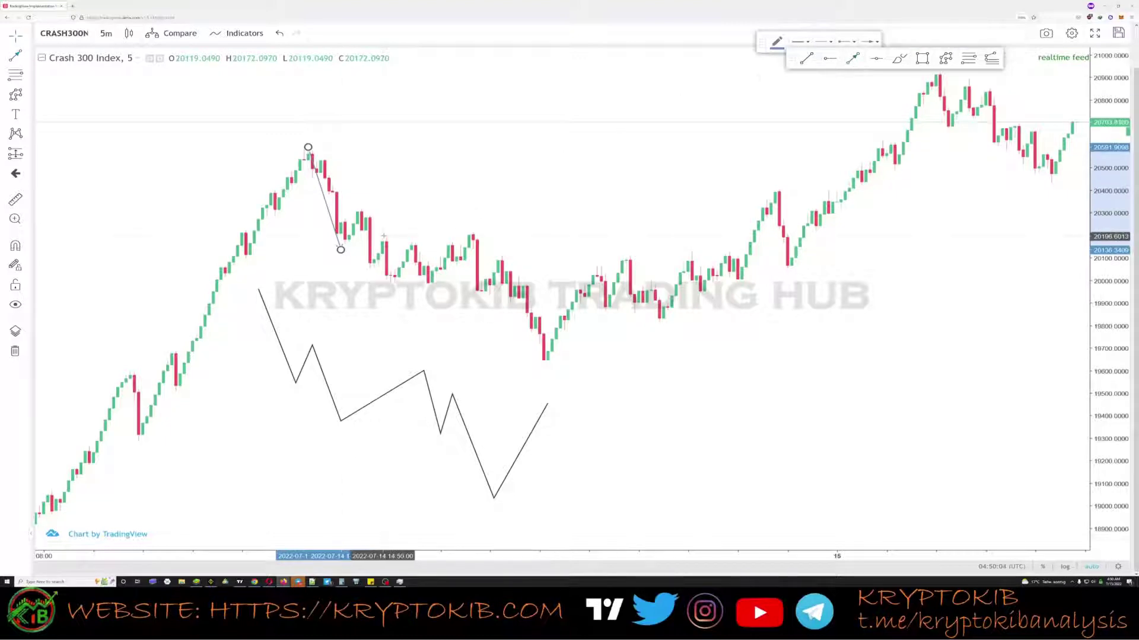
left_click(340, 249)
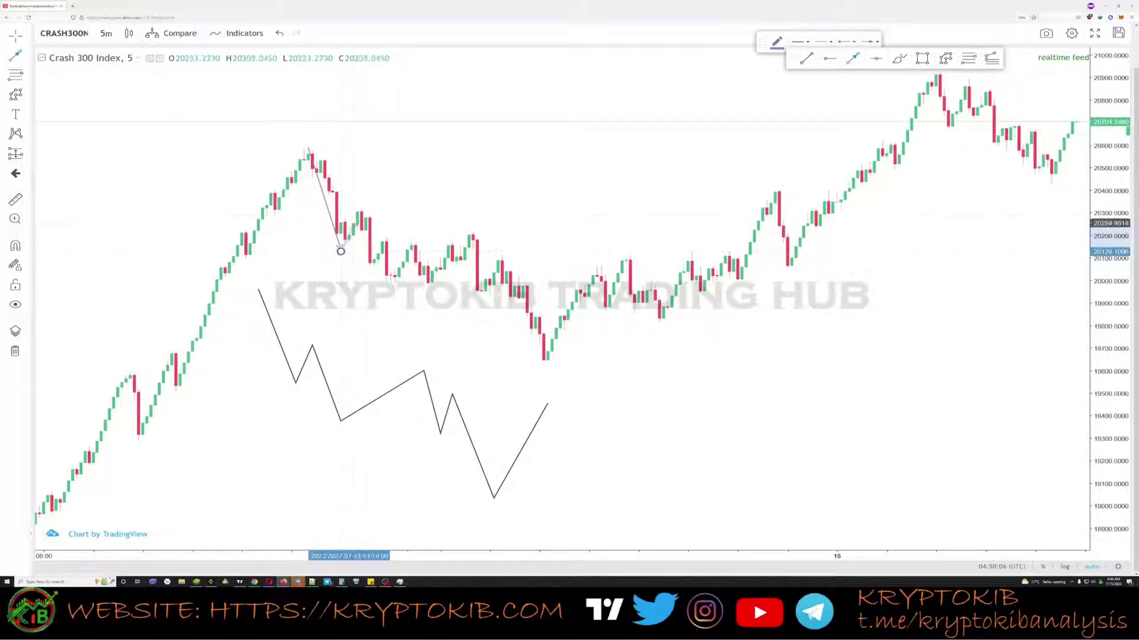
left_click(361, 208)
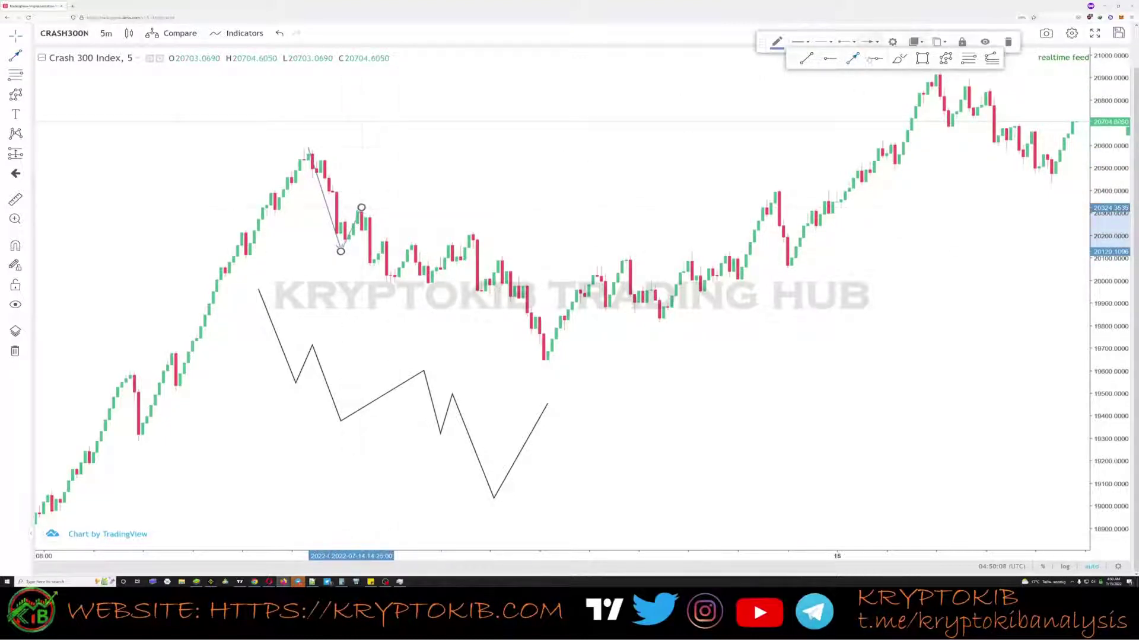
left_click(361, 208)
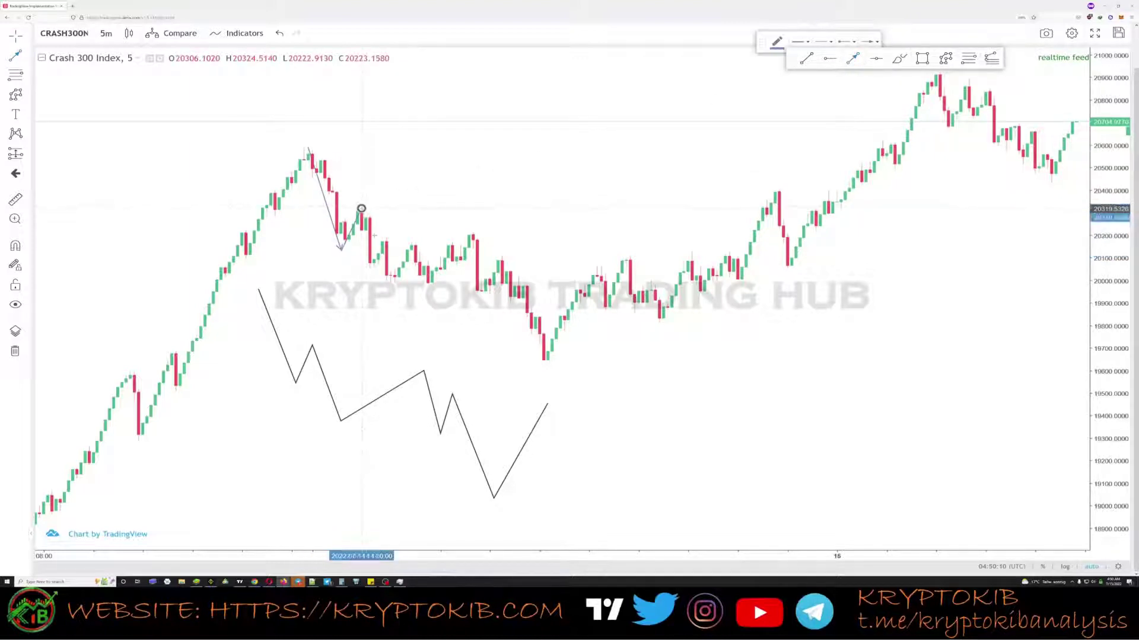
left_click(390, 287)
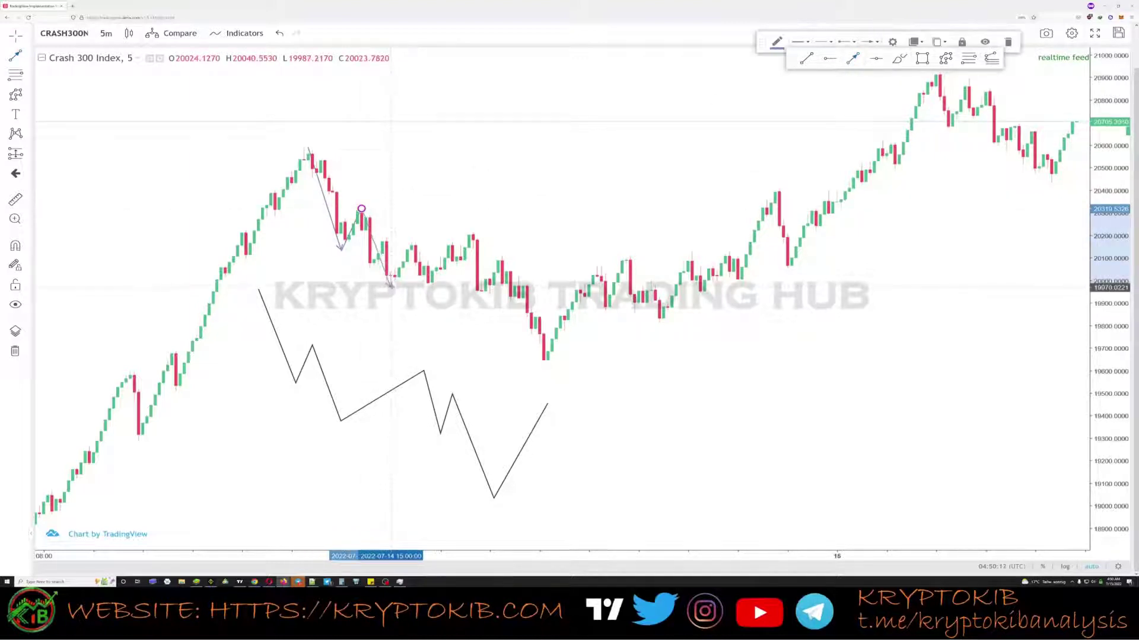
double_click(390, 287)
key("Escape")
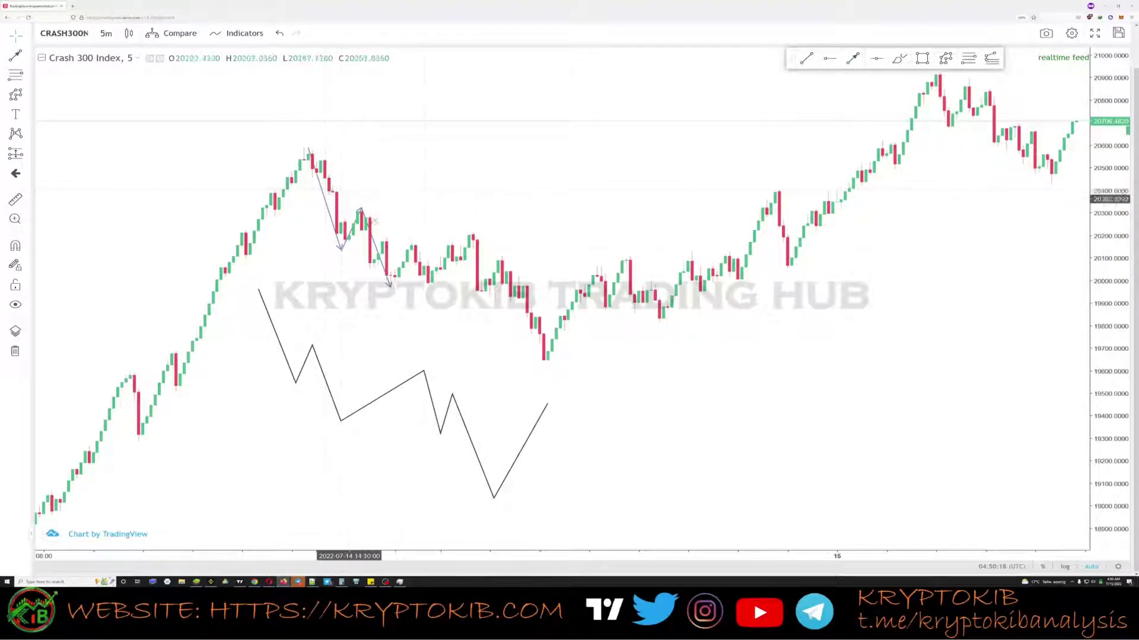
Add projected arrows up to about 20406 and back down to about 20225, and place a horizontal ray at the first rebound high
left_click(852, 57)
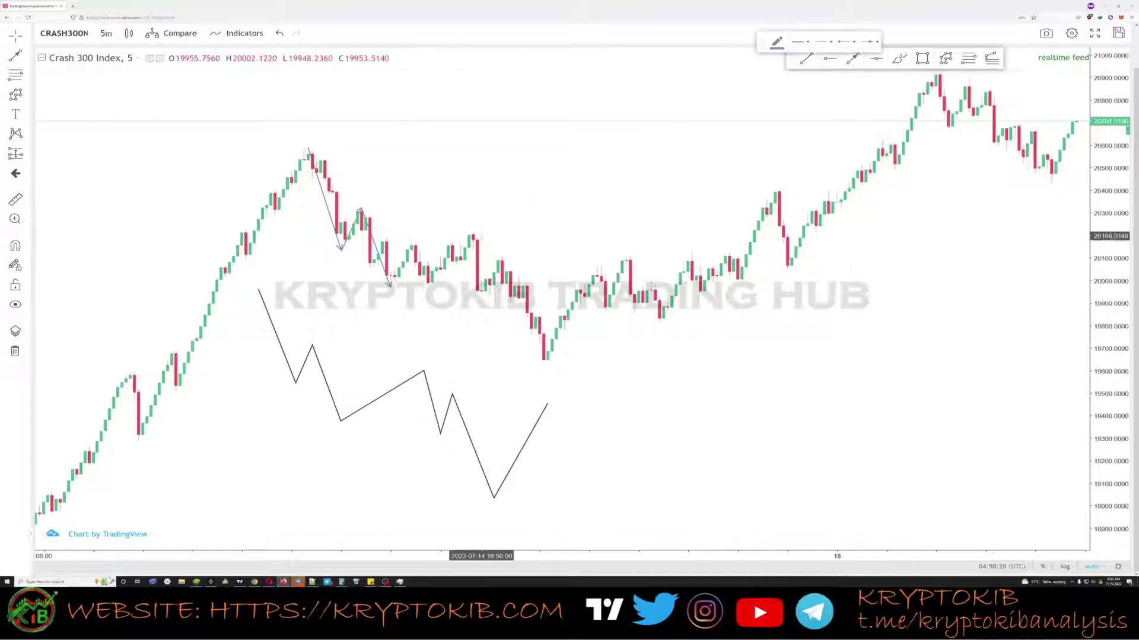
left_click(390, 287)
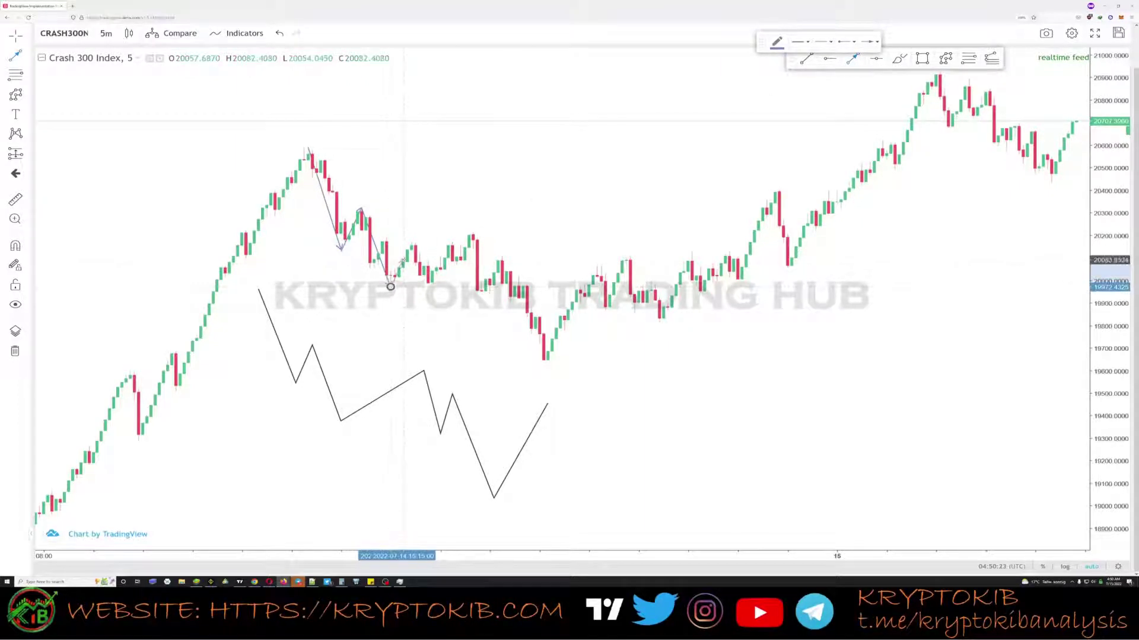
left_click(423, 189)
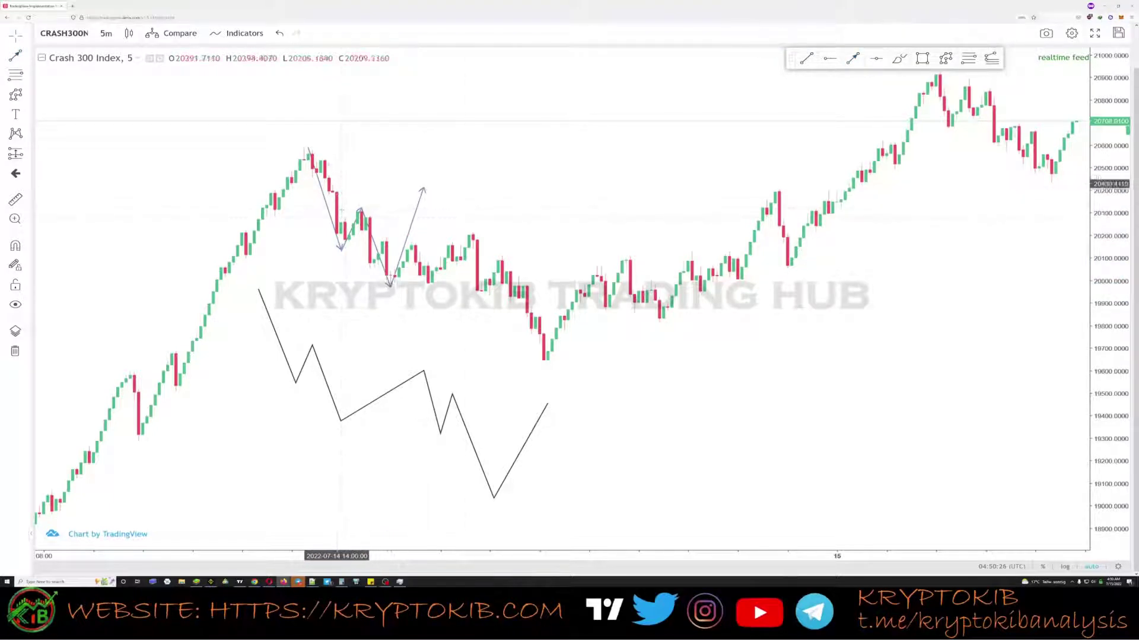
left_click(854, 59)
left_click(424, 189)
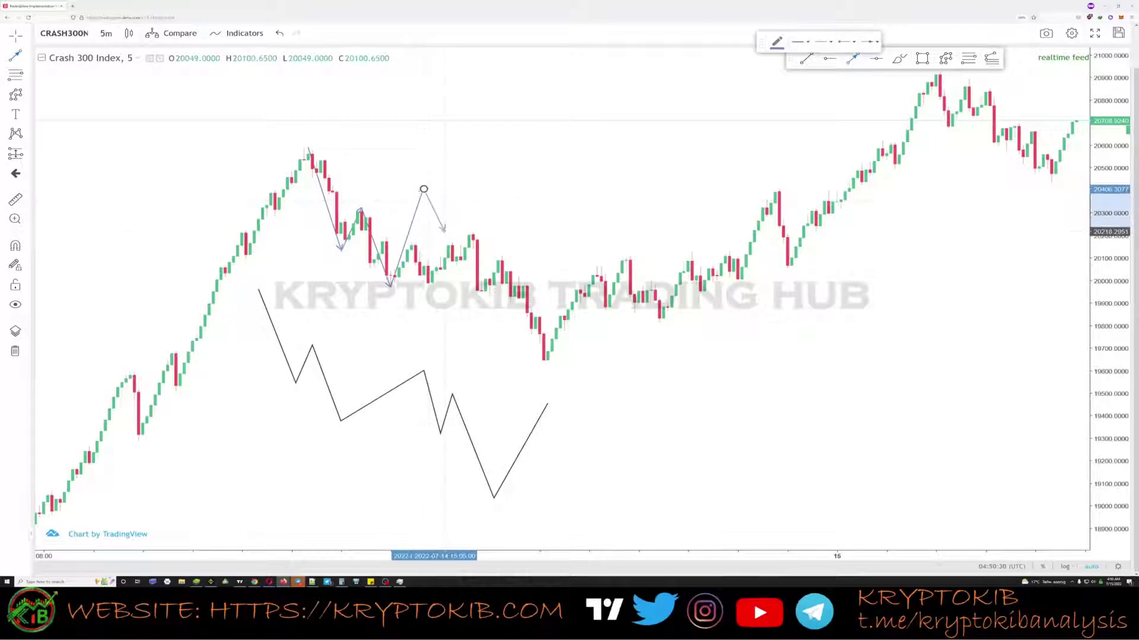
left_click(444, 230)
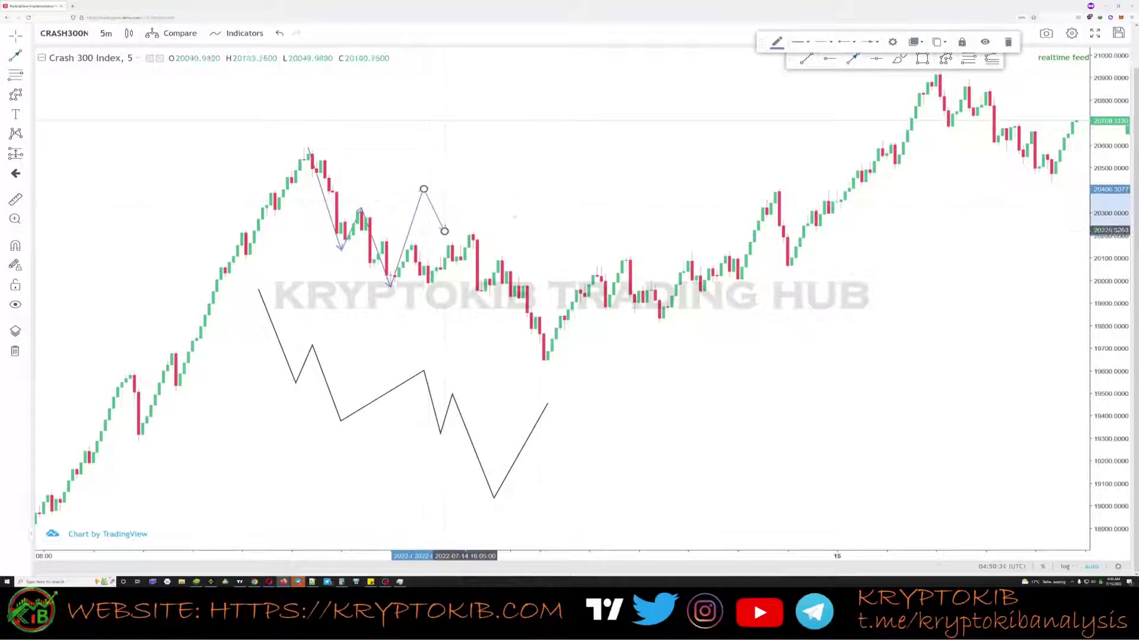
left_click(830, 59)
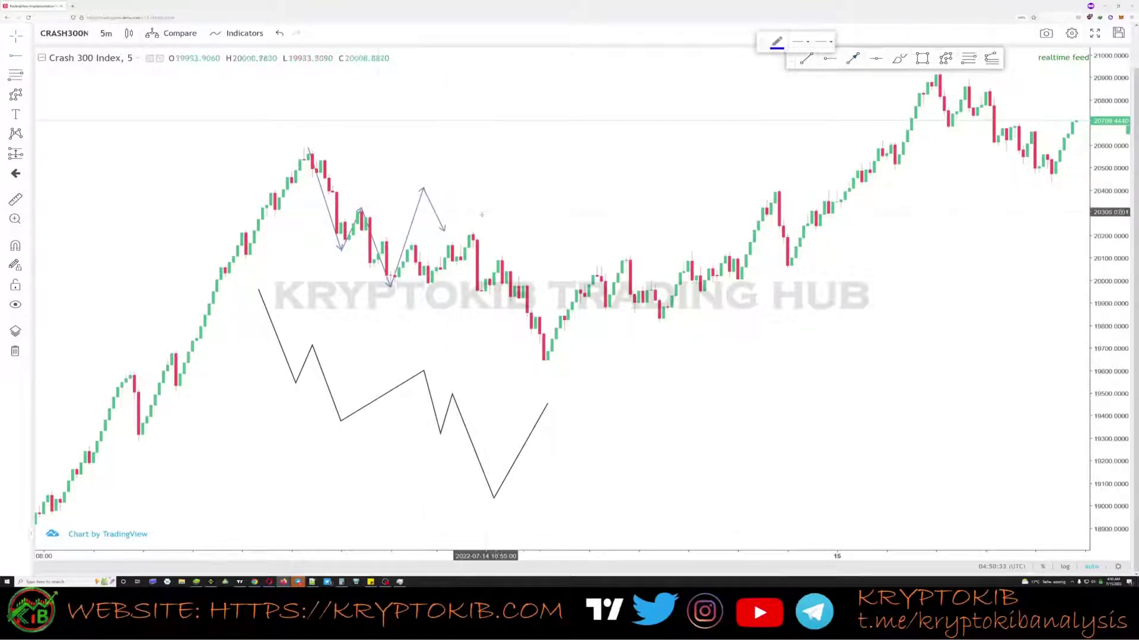
left_click(361, 207)
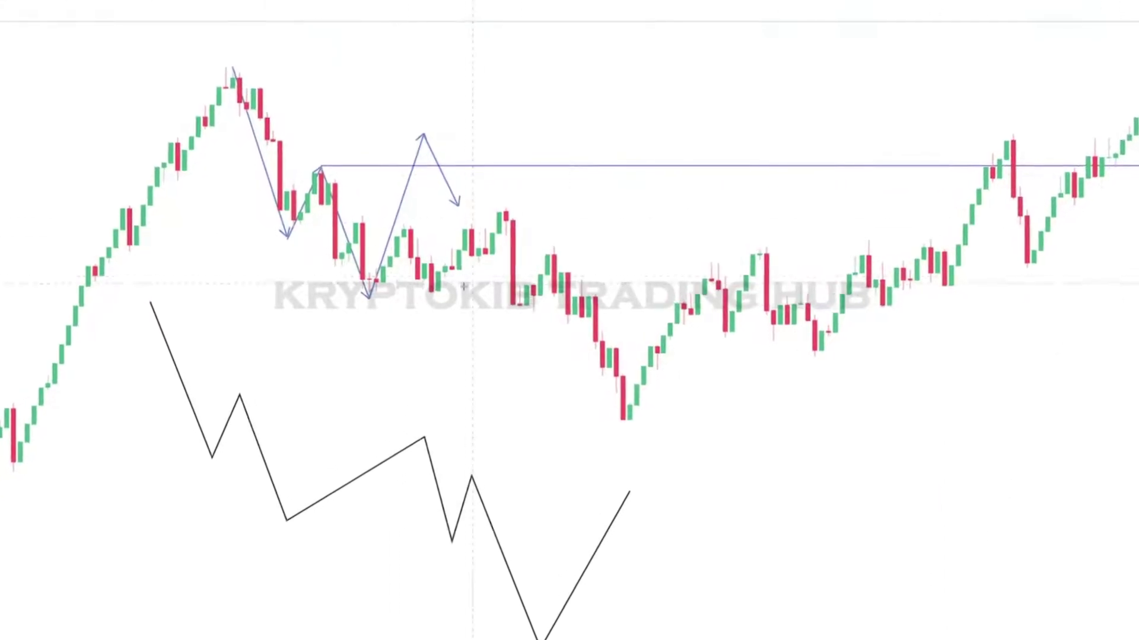
Remove the horizontal ray and all the arrows over the 14 July decline, keeping the polyline
left_click(436, 145)
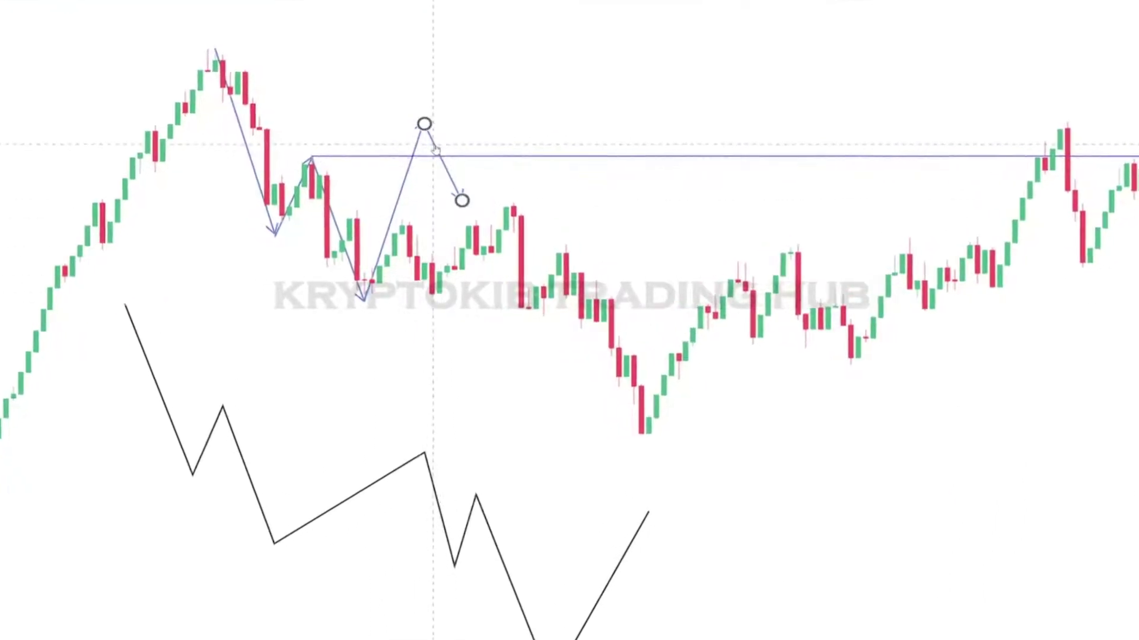
key("ctrl+z")
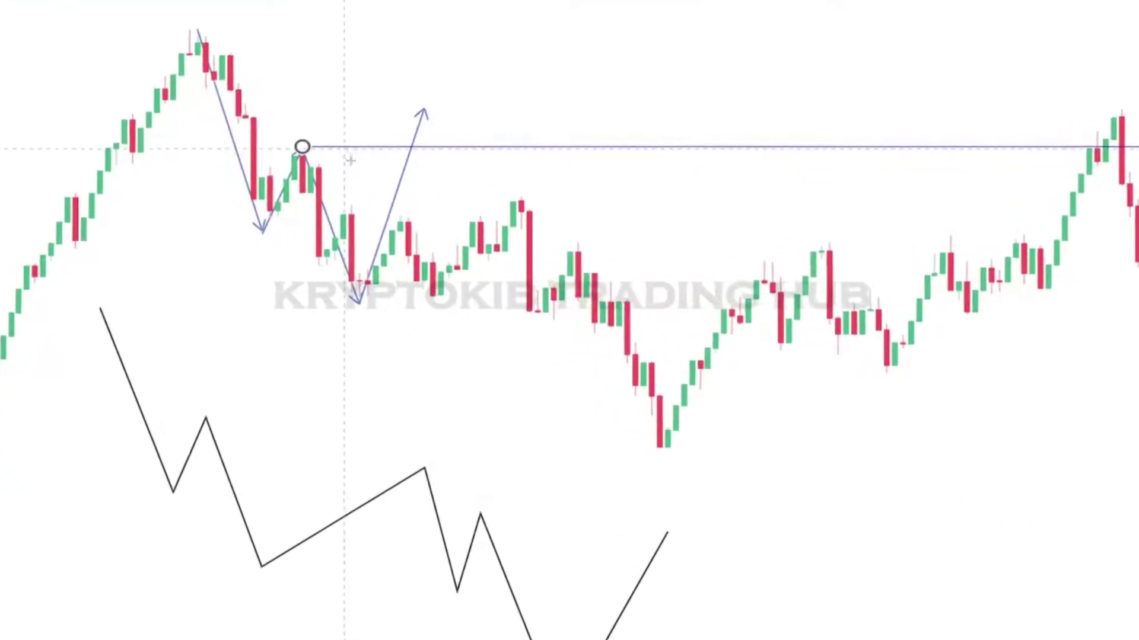
key("Delete")
key("ctrl+z")
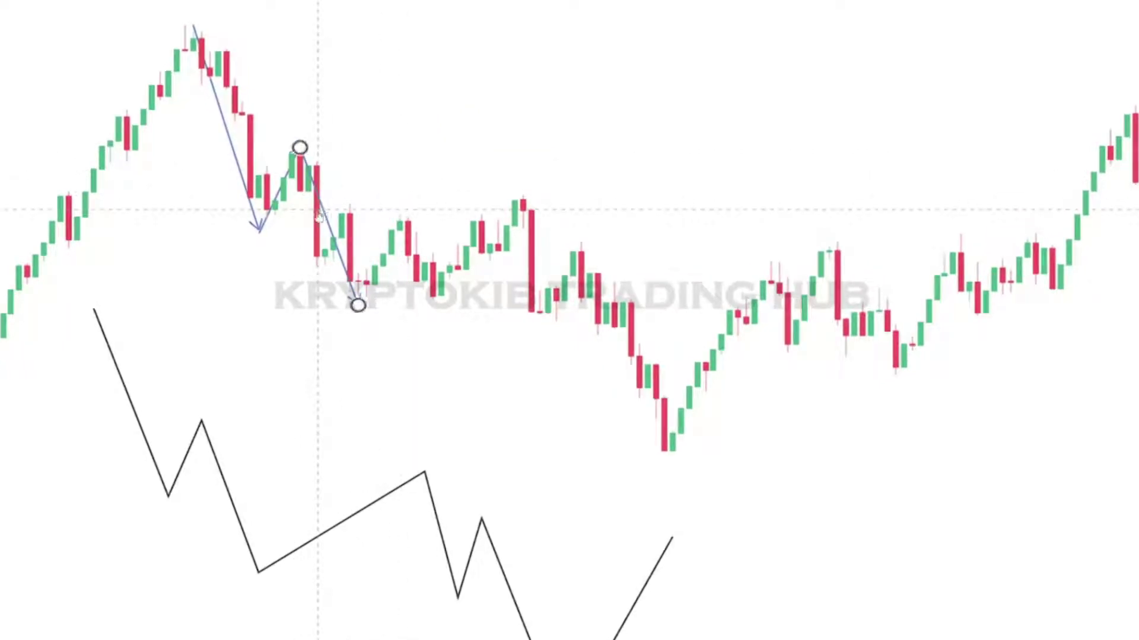
key("ctrl+z")
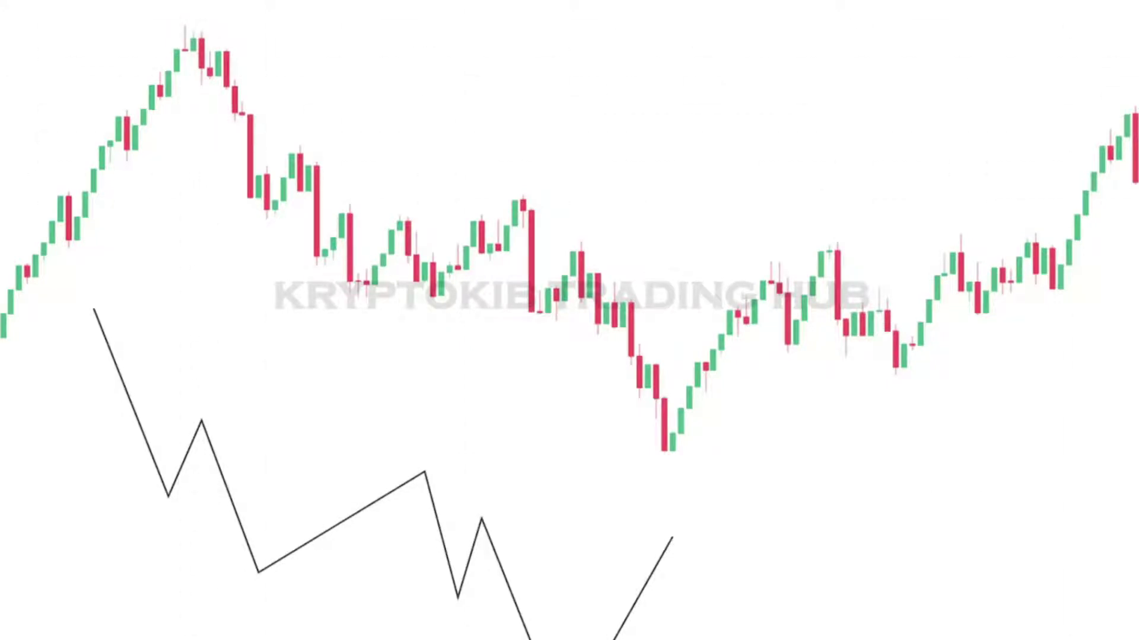
Apply a Fibonacci retracement from the peak at about 20601 to the low at about 19637 and box its 0.618–0.786 zone with a rectangle
left_click(185, 20)
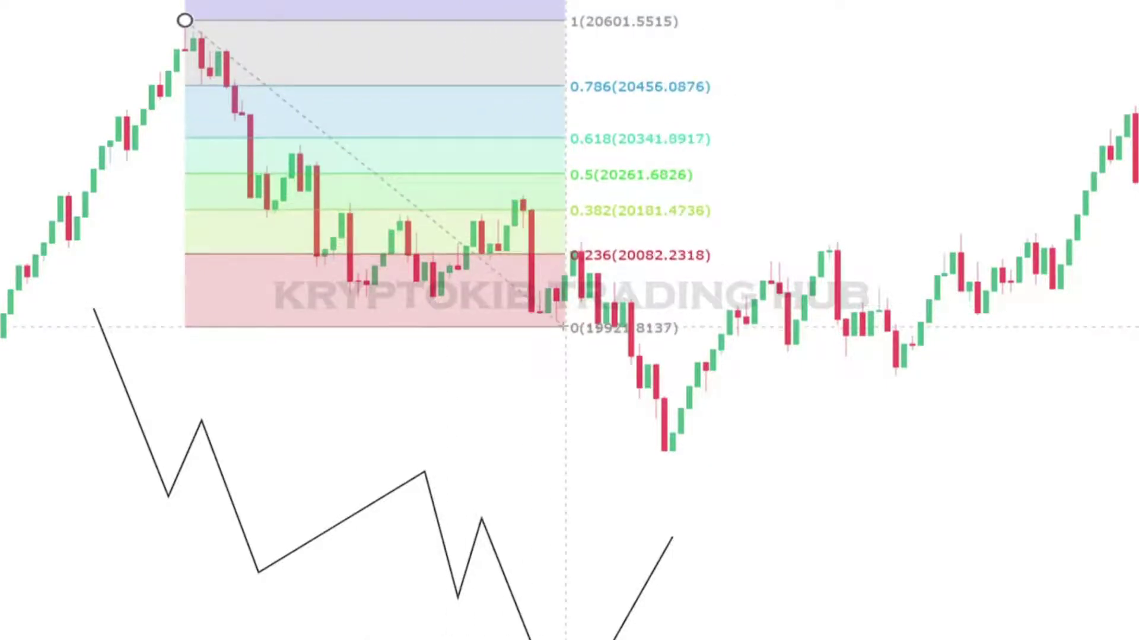
left_click(672, 456)
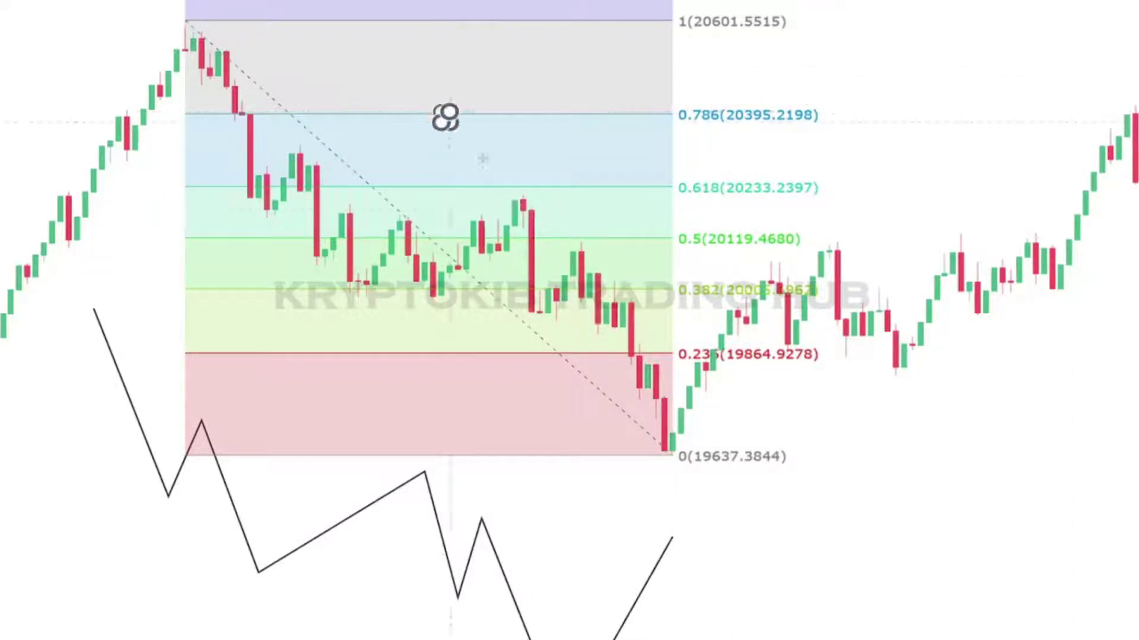
mouse_move(441, 112)
left_mouse_down()
mouse_move(986, 206)
mouse_move(1138, 189)
left_mouse_up()
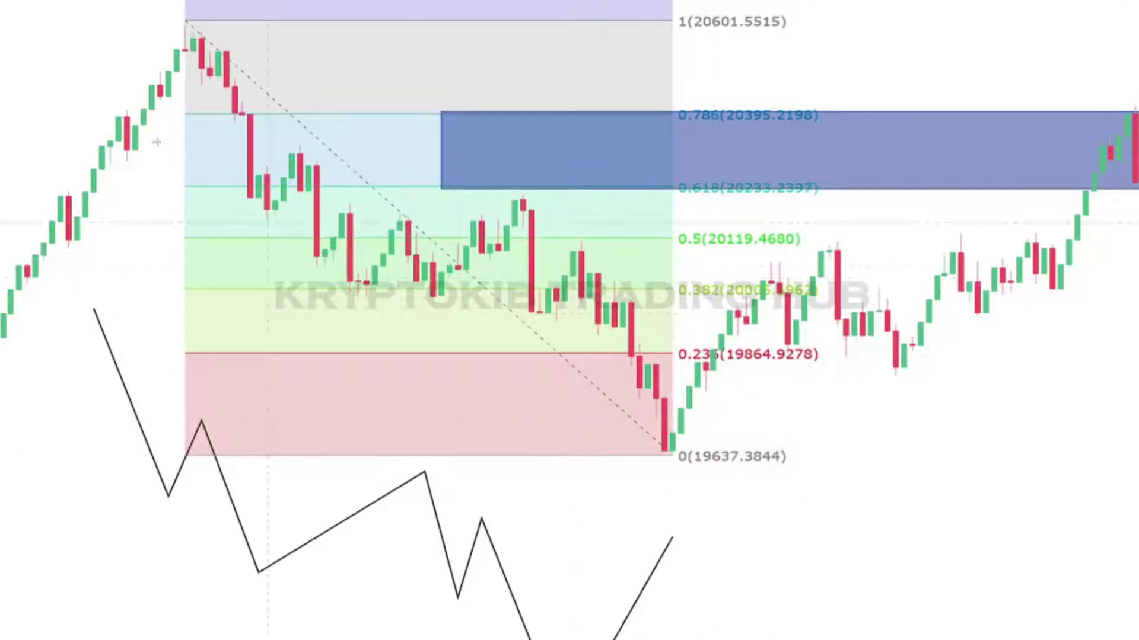
Delete the Fibonacci retracement spanning the decline, leaving the rectangle in place
left_click(184, 27)
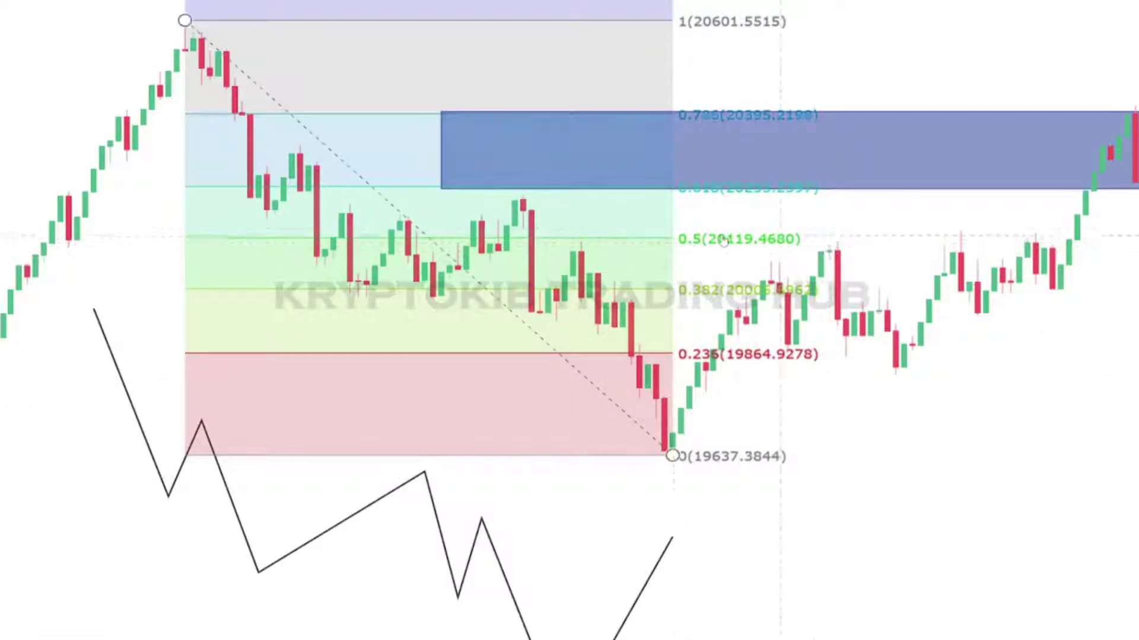
left_click(584, 189)
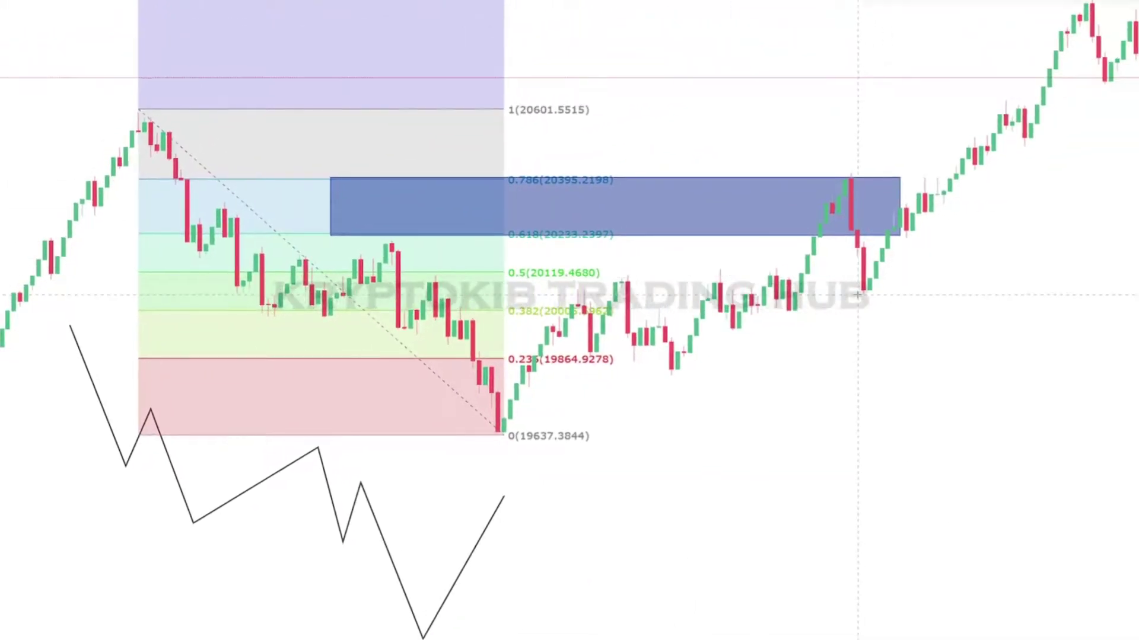
left_click(537, 269)
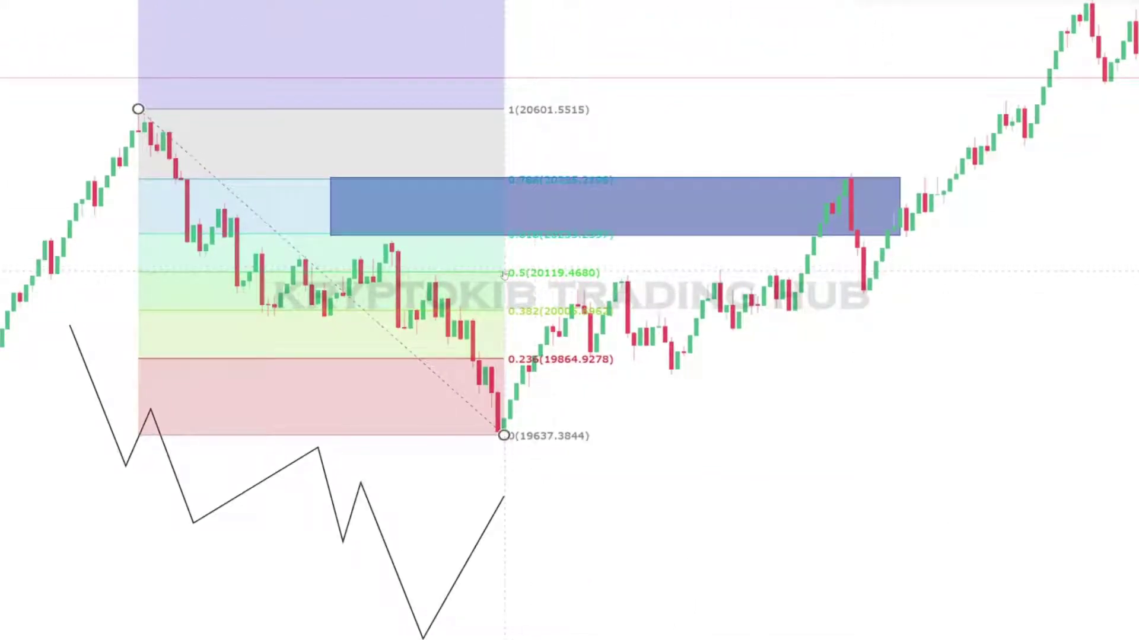
key("Delete")
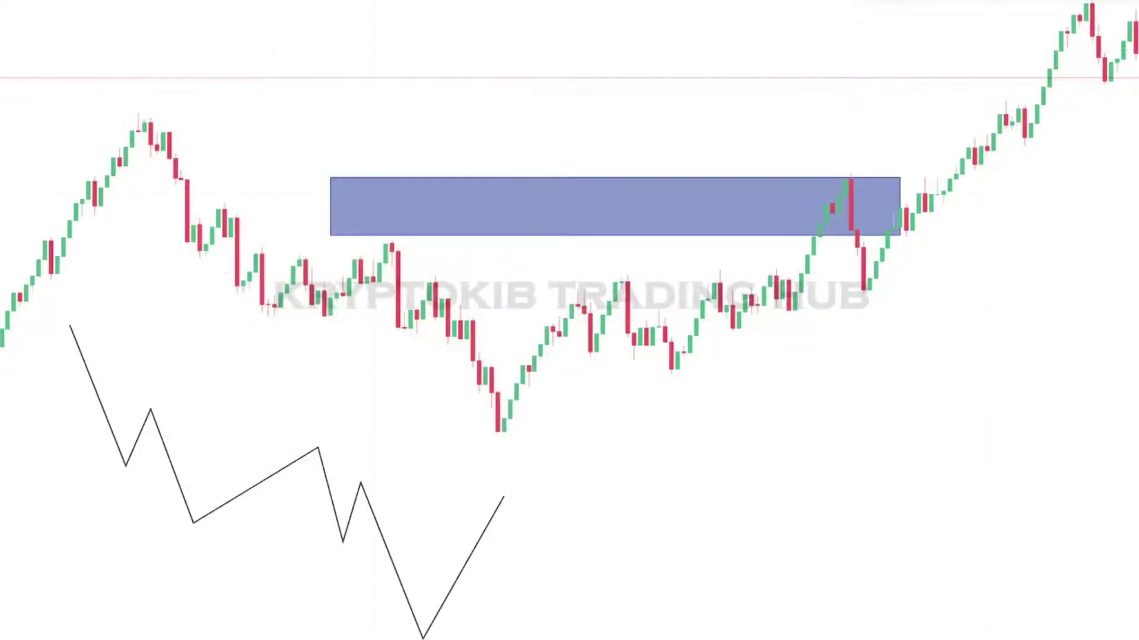
Place a horizontal ray at the last lower high before the decline's low and delete the zigzag polyline
mouse_move(249, 489)
left_mouse_down()
mouse_move(297, 403)
mouse_move(293, 356)
left_mouse_up()
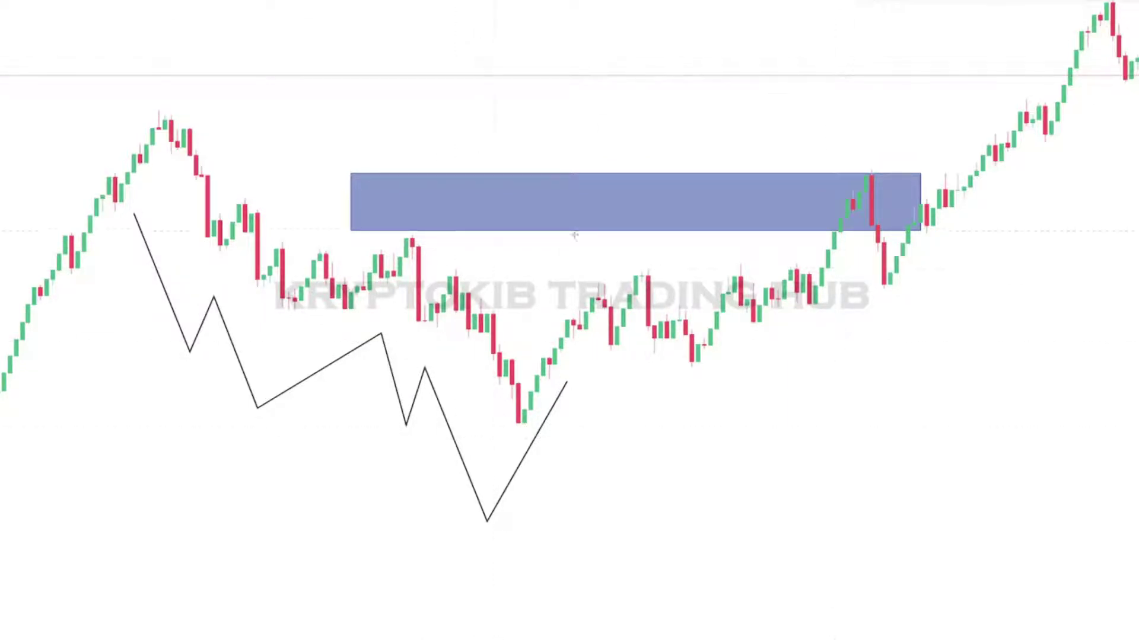
left_click(456, 268)
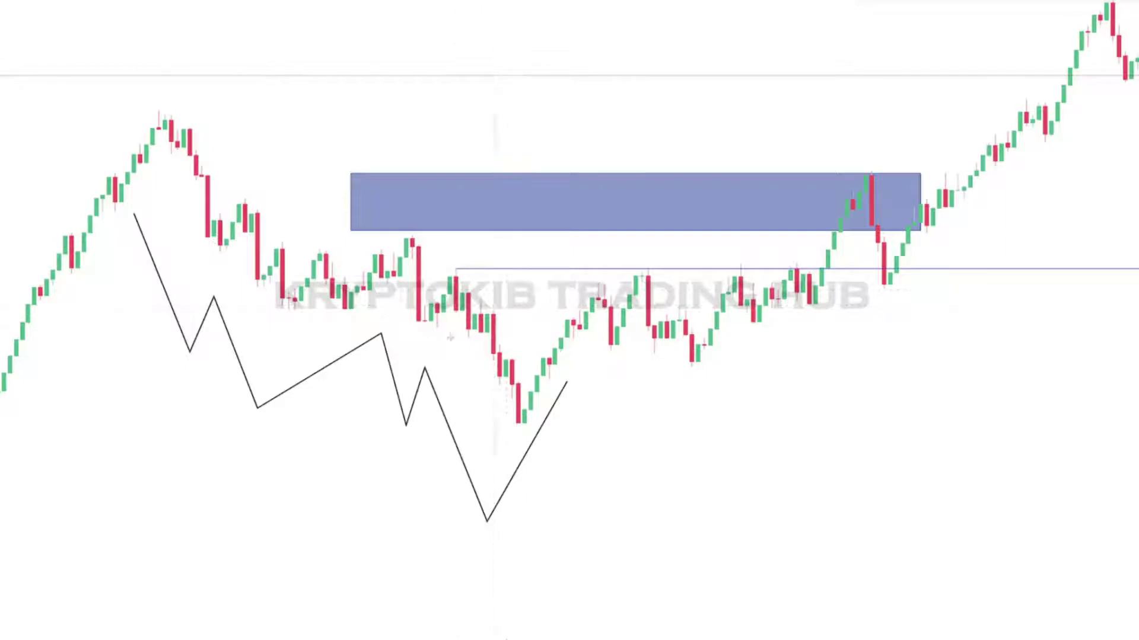
left_click(405, 409)
key("Delete")
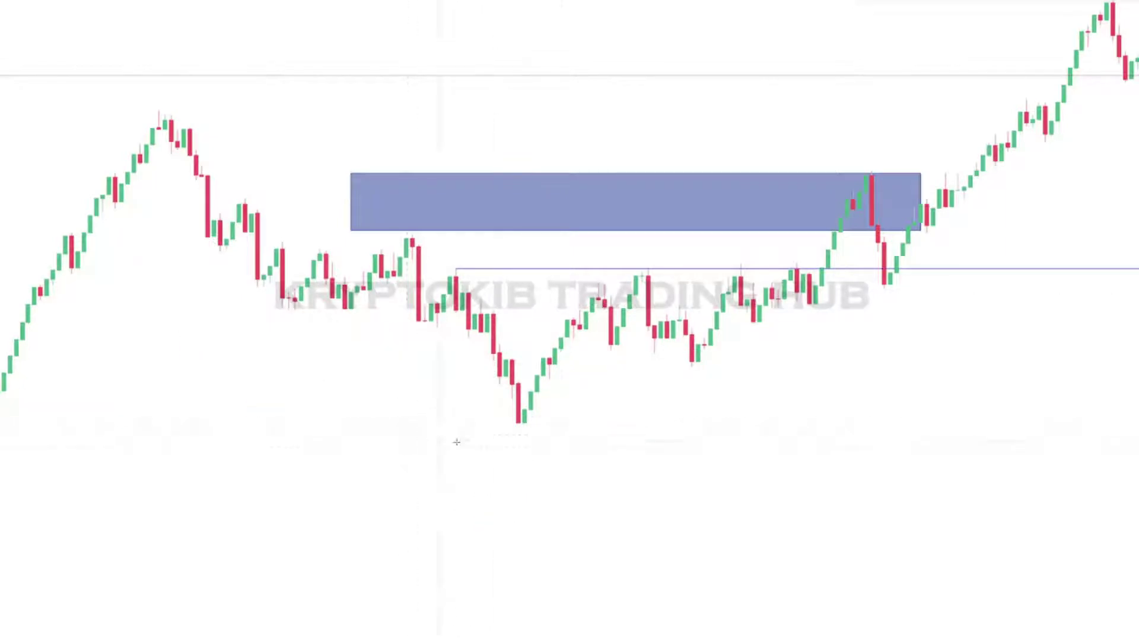
Draw a Fibonacci retracement from the peak at about 20603 to about 19978, then re-anchor its start at the lower high near 20341 and widen it
mouse_move(457, 442)
left_mouse_down()
mouse_move(482, 461)
mouse_move(364, 469)
left_mouse_up()
left_click_drag(636, 533, 796, 522)
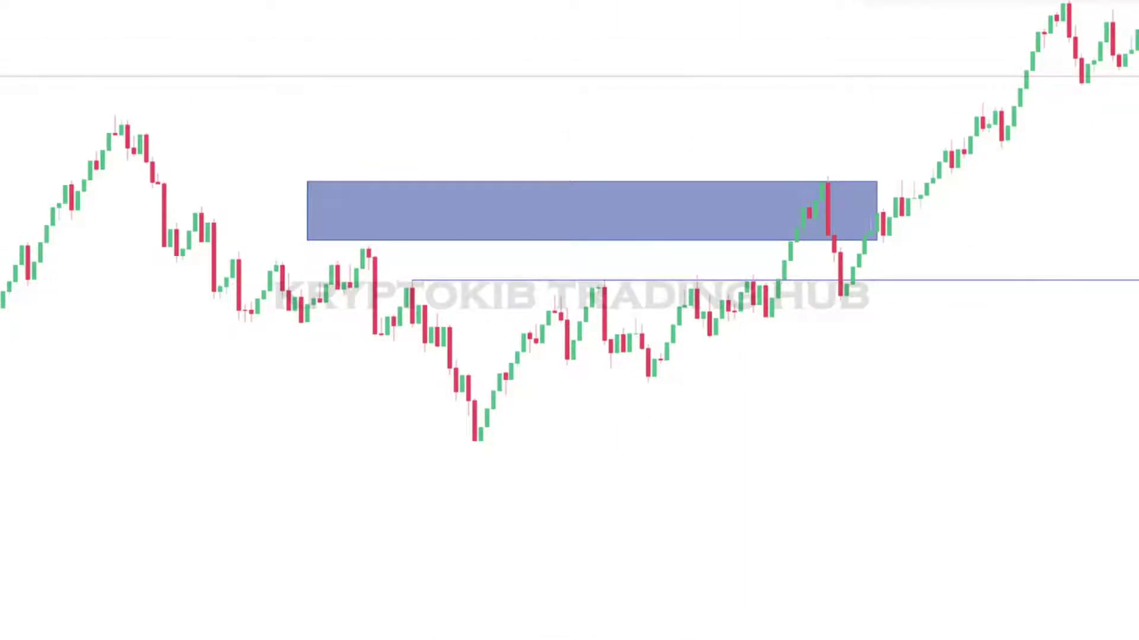
left_click(115, 111)
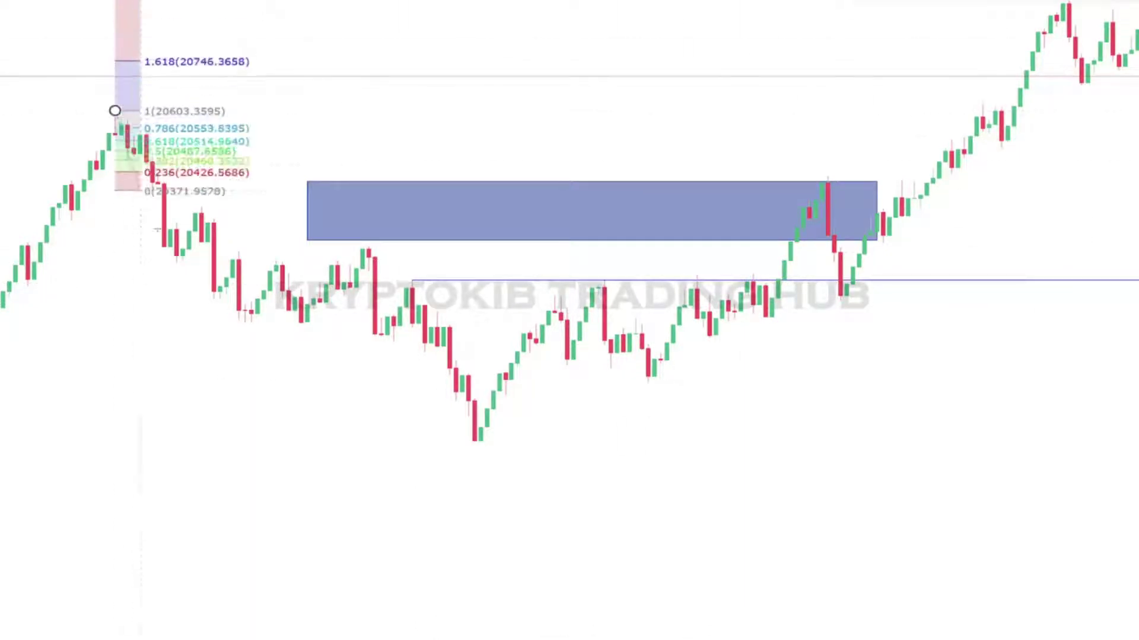
left_click(177, 266)
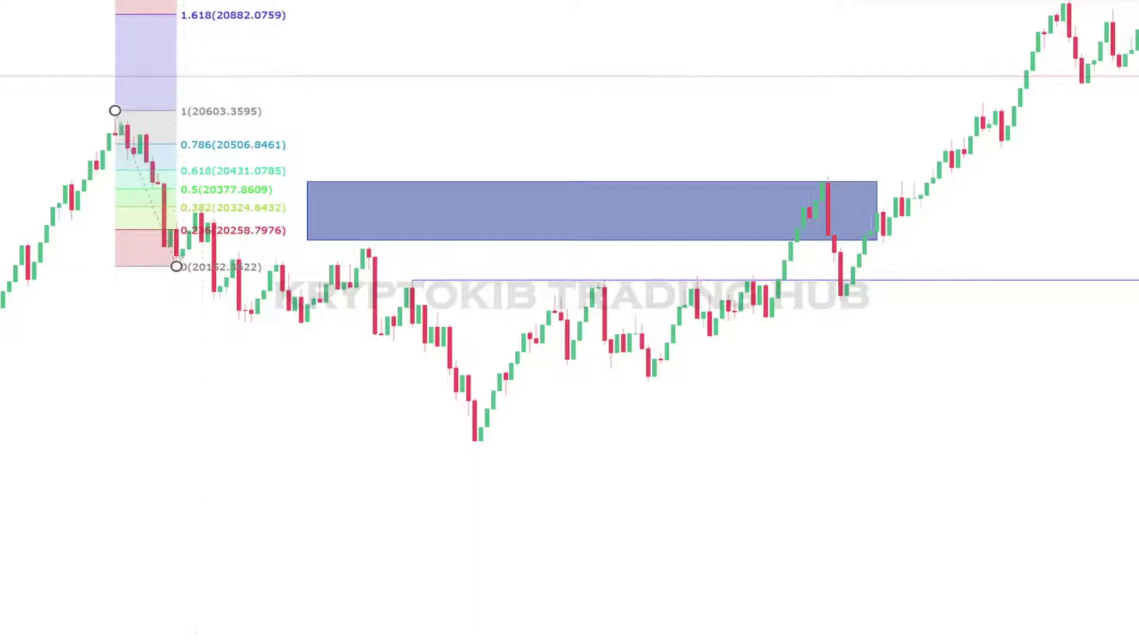
left_click_drag(176, 266, 245, 327)
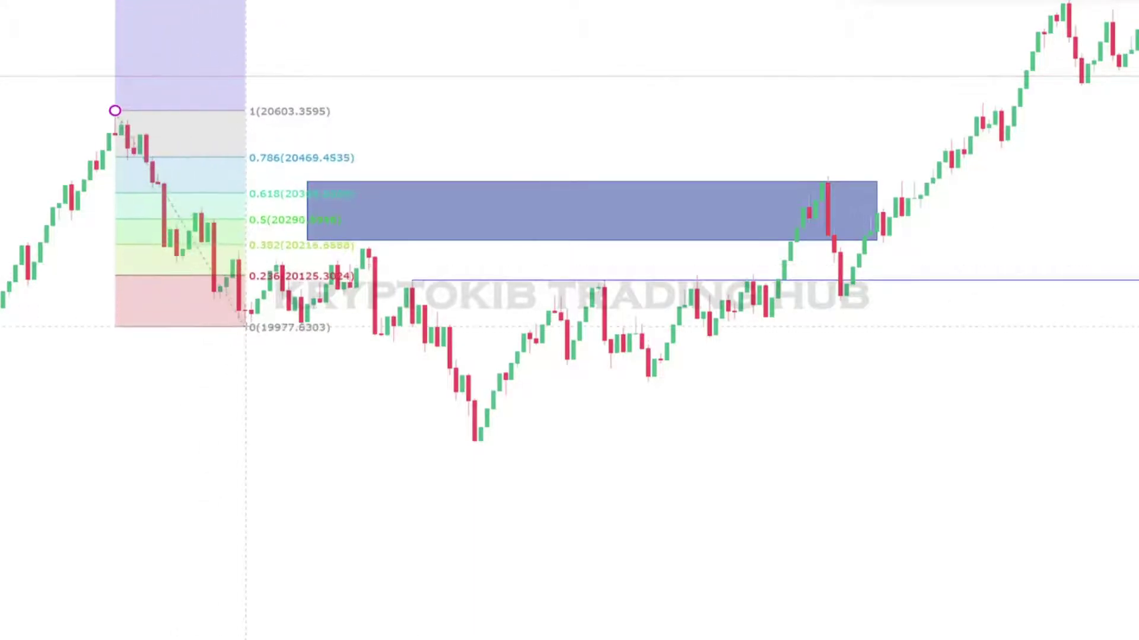
left_click_drag(115, 111, 202, 202)
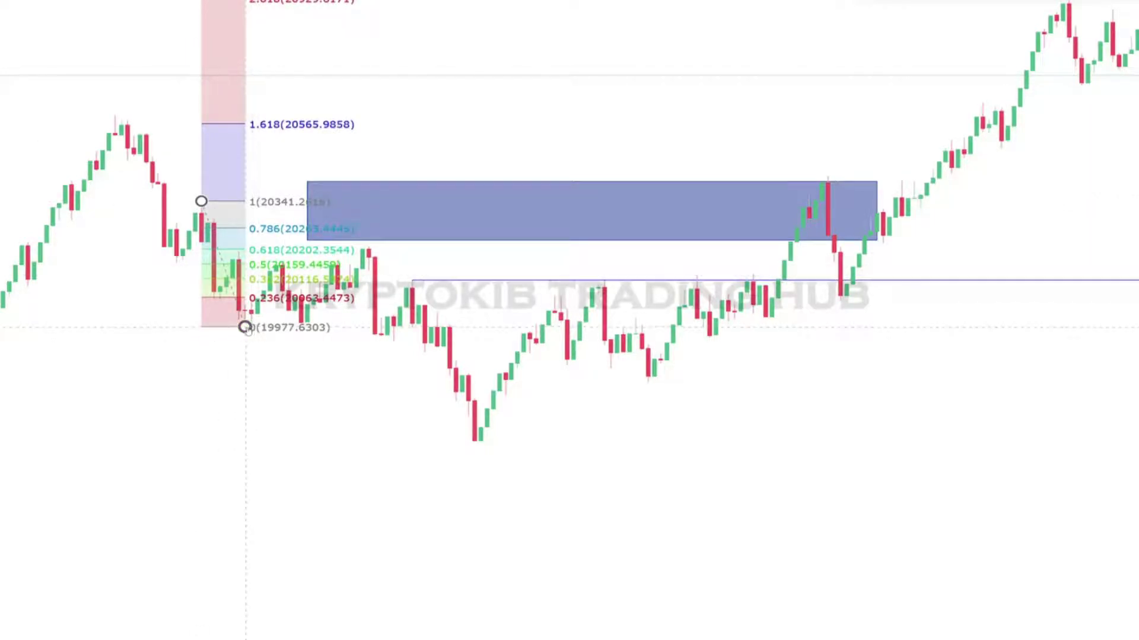
left_click_drag(245, 327, 368, 327)
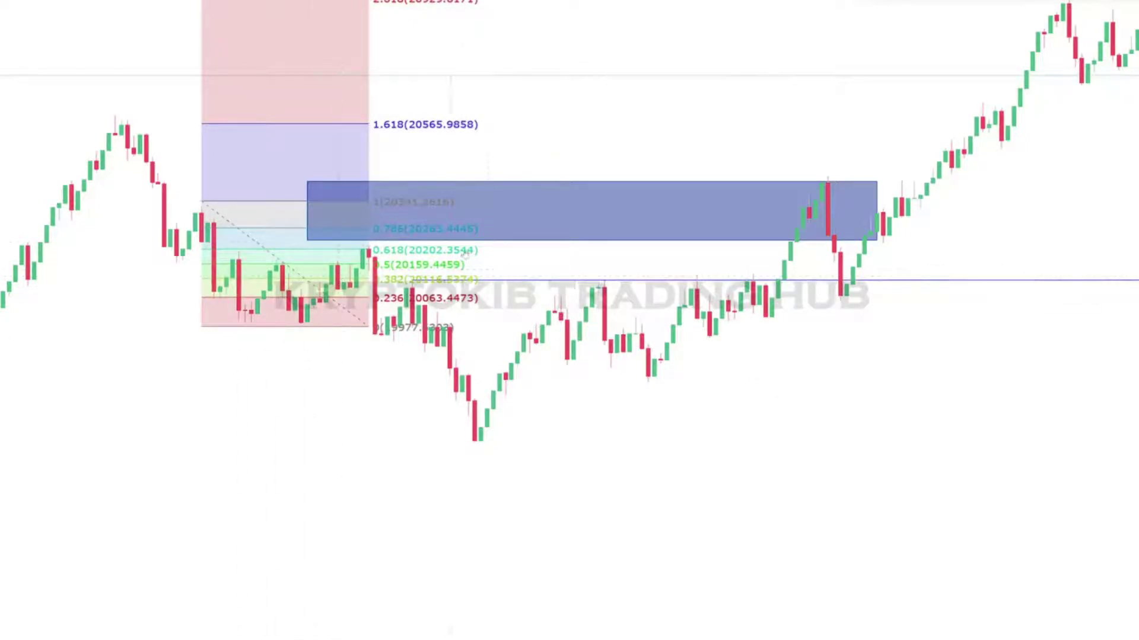
Move the rectangle onto the retracement's 0.618–0.786 zone, fitting its height to the zone and shortening its length
left_click_drag(494, 241, 475, 249)
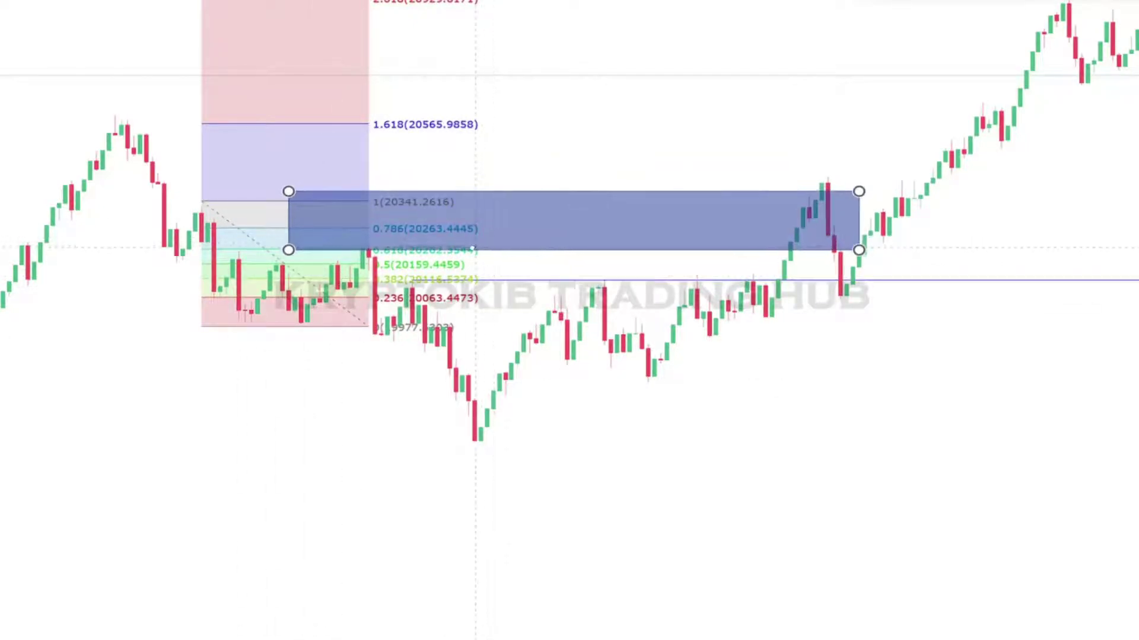
left_click_drag(289, 190, 282, 227)
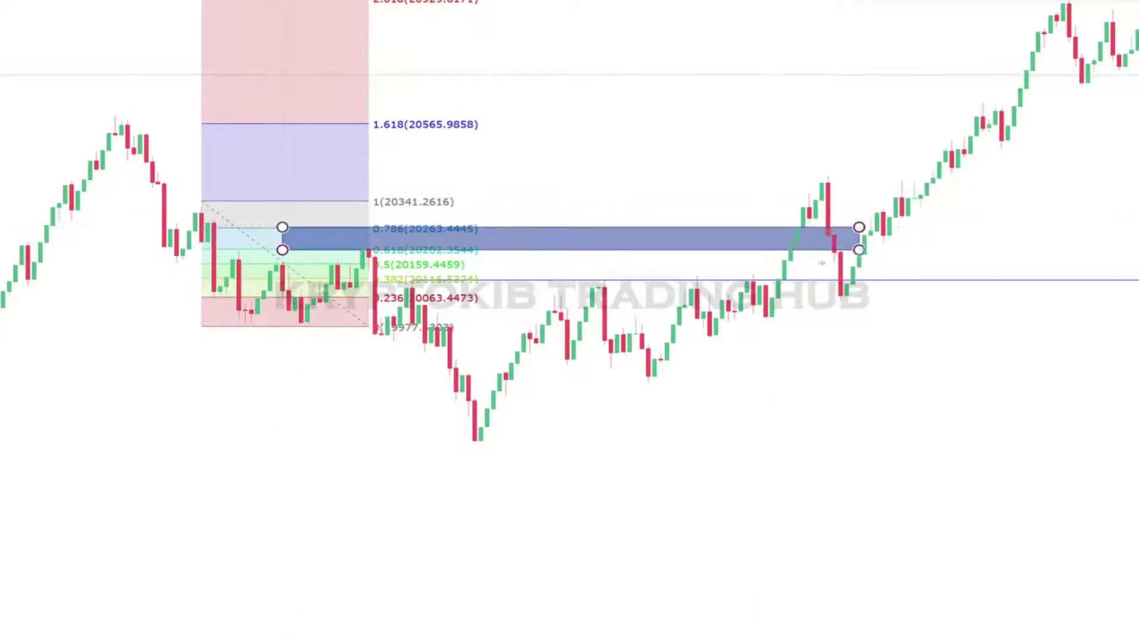
left_click_drag(858, 249, 475, 248)
Re-anchor the Fibonacci retracement to the next down leg, from the lower high at about 20223 to the low at about 19939
left_click(369, 326)
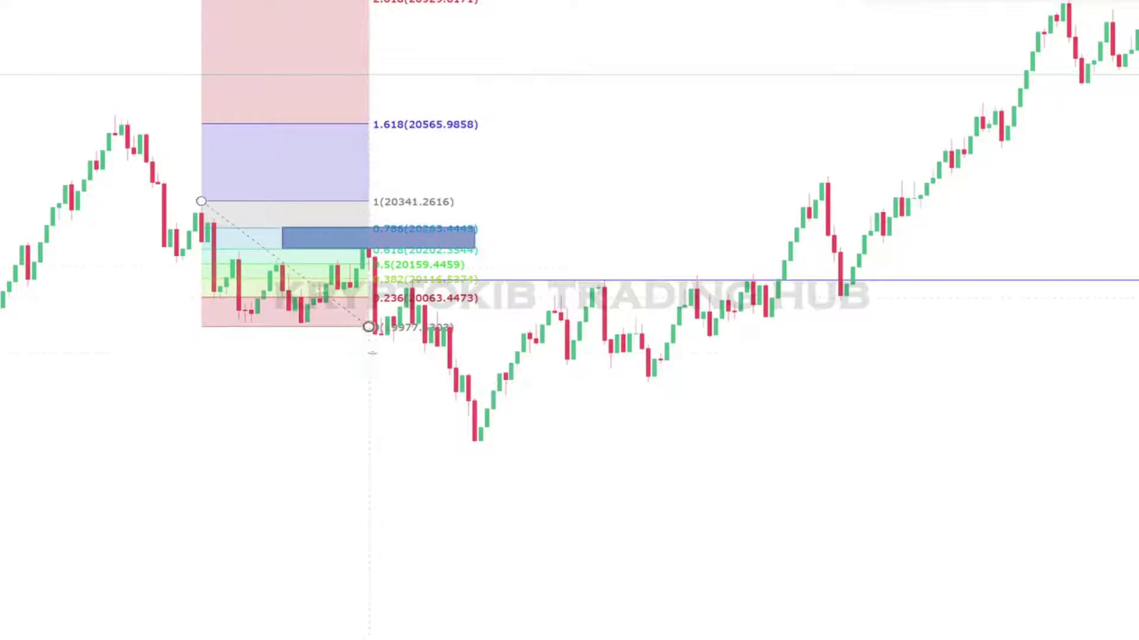
left_click_drag(368, 326, 537, 327)
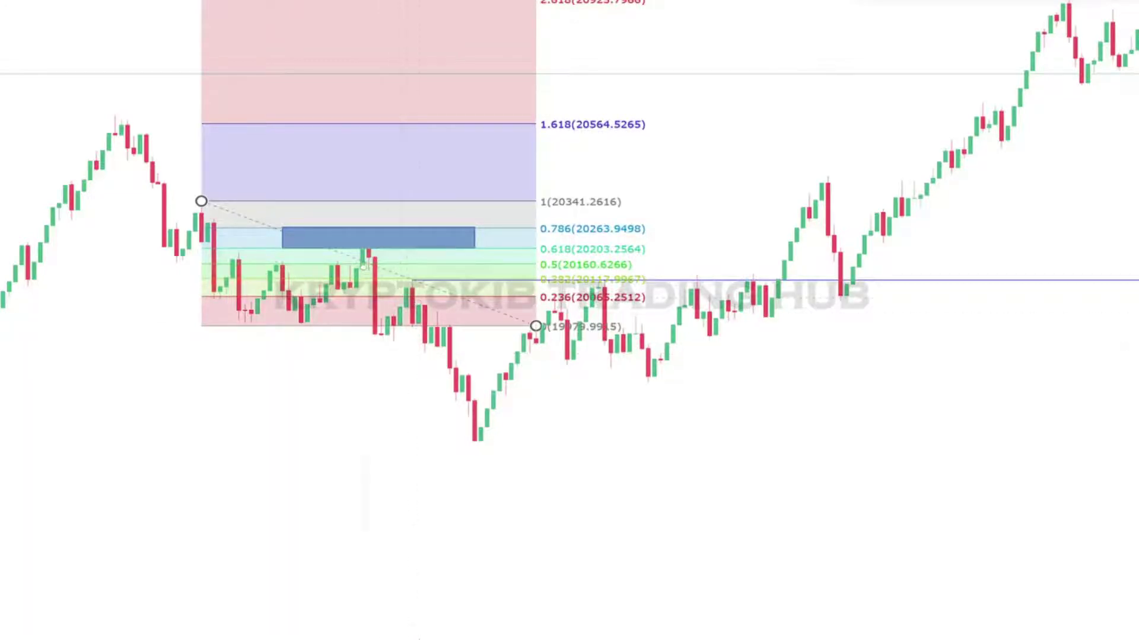
mouse_move(201, 202)
left_mouse_down()
mouse_move(288, 234)
mouse_move(363, 242)
left_mouse_up()
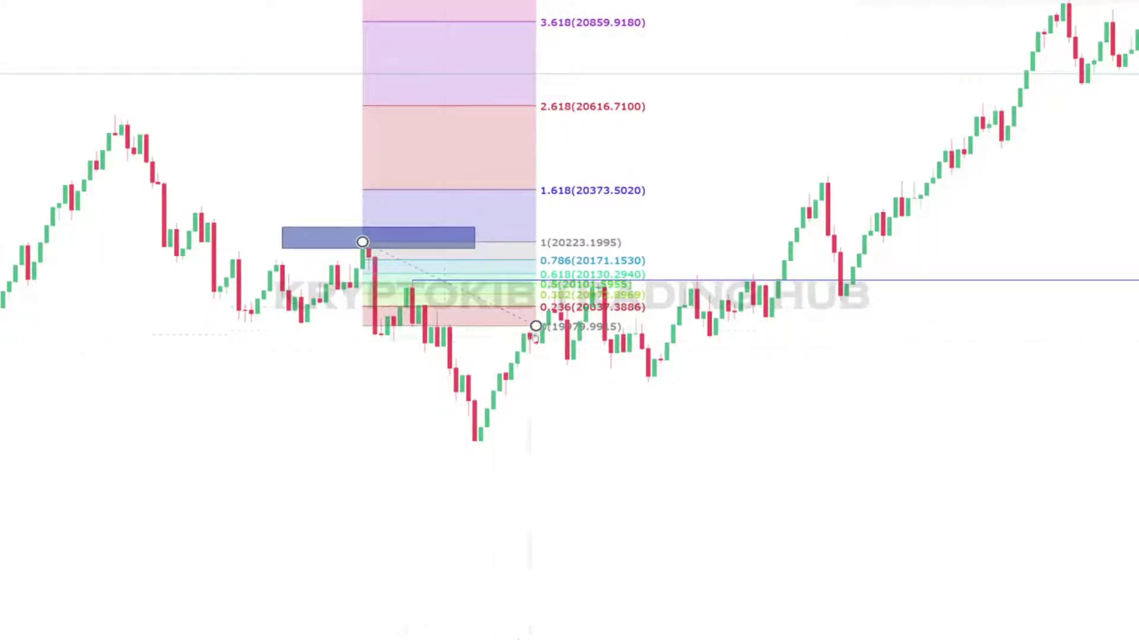
left_click_drag(535, 327, 561, 340)
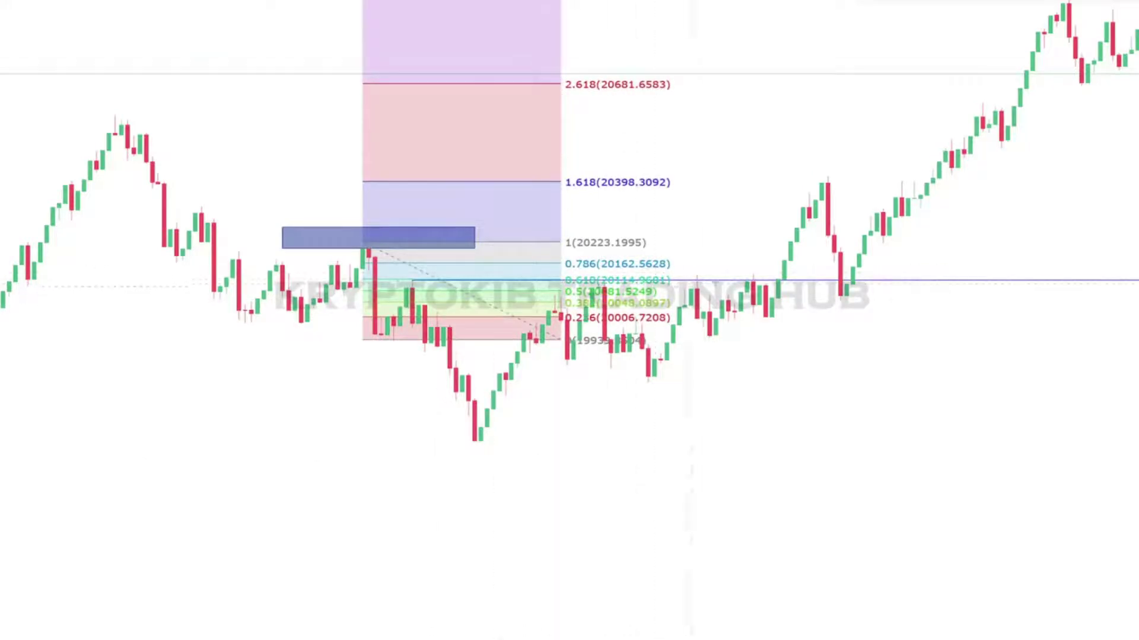
Delete the horizontal ray and move the rectangle down onto the 0.618–0.786 zone of this leg's retracement
key("Delete")
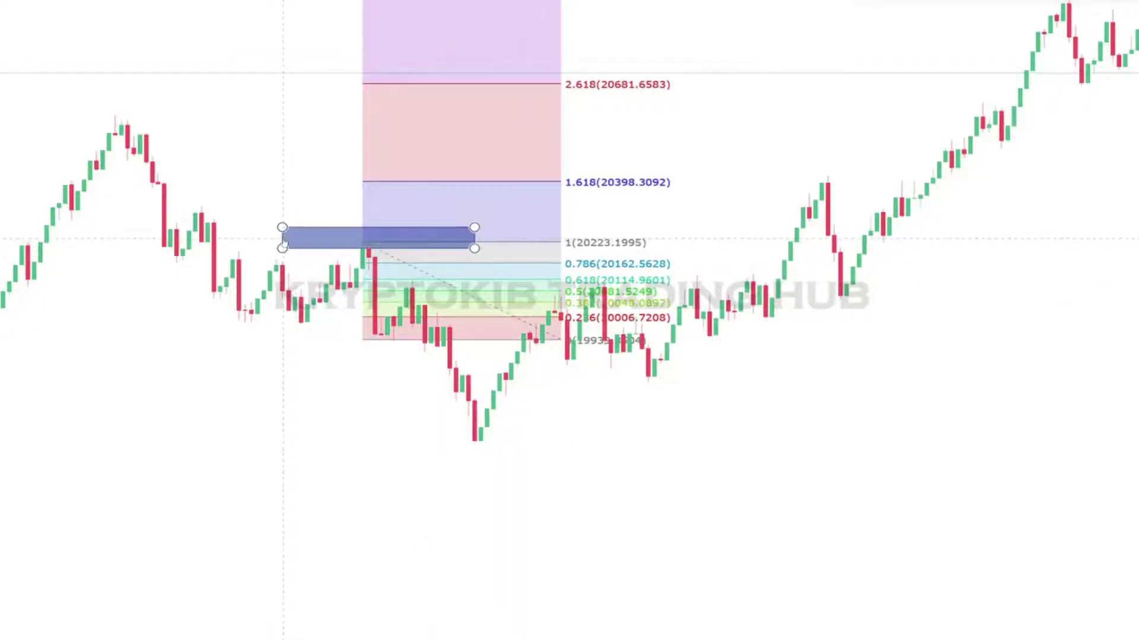
left_click_drag(284, 239, 332, 268)
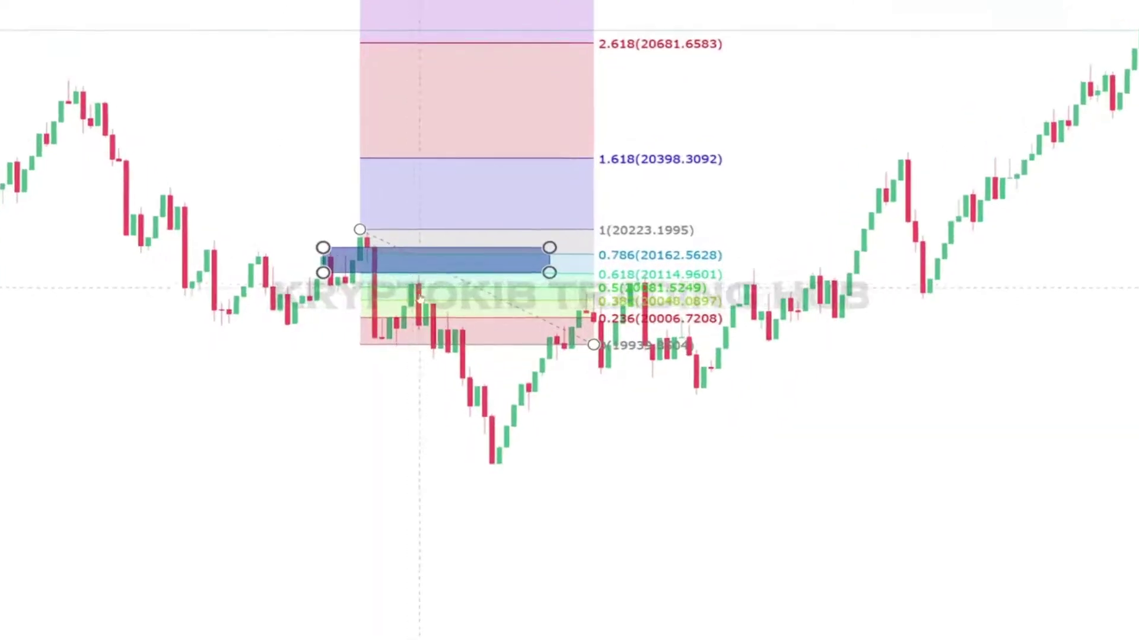
left_click(336, 409)
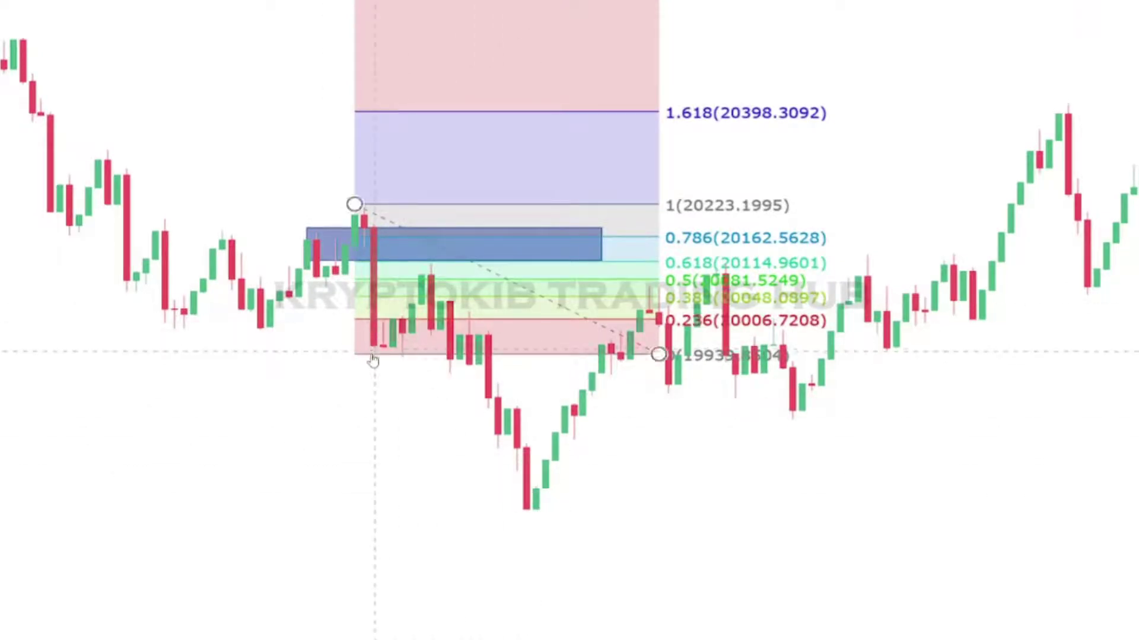
Re-anchor the Fibonacci retracement from the last lower high at about 20107 to the low at about 19645, and move the rectangle into its 0.618–0.786 zone
left_click_drag(660, 359, 869, 510)
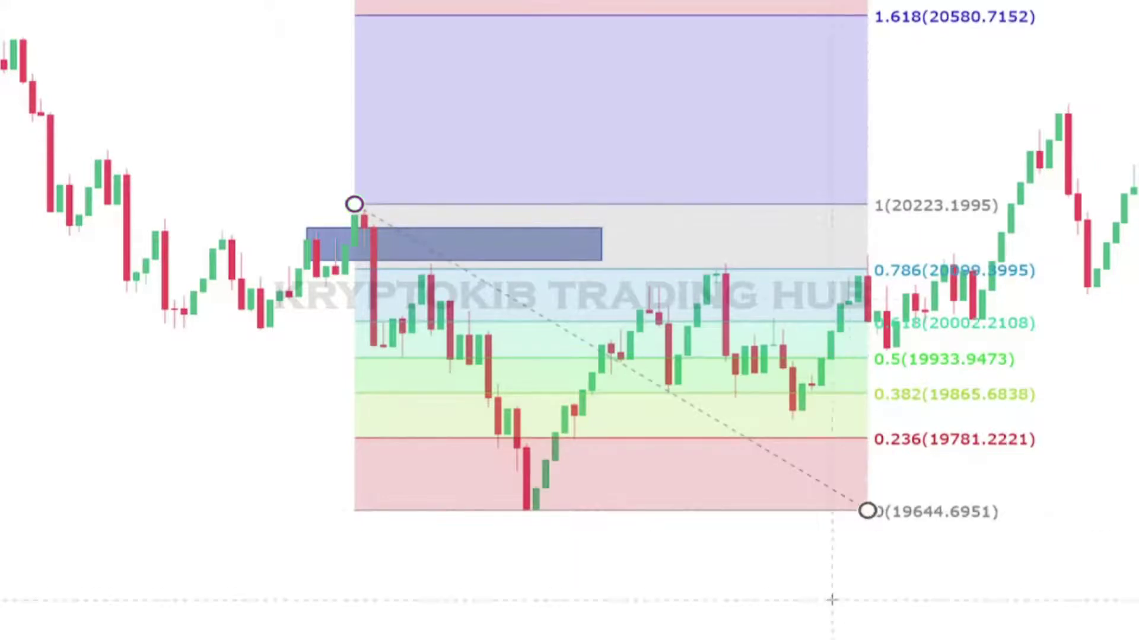
left_click_drag(354, 205, 432, 265)
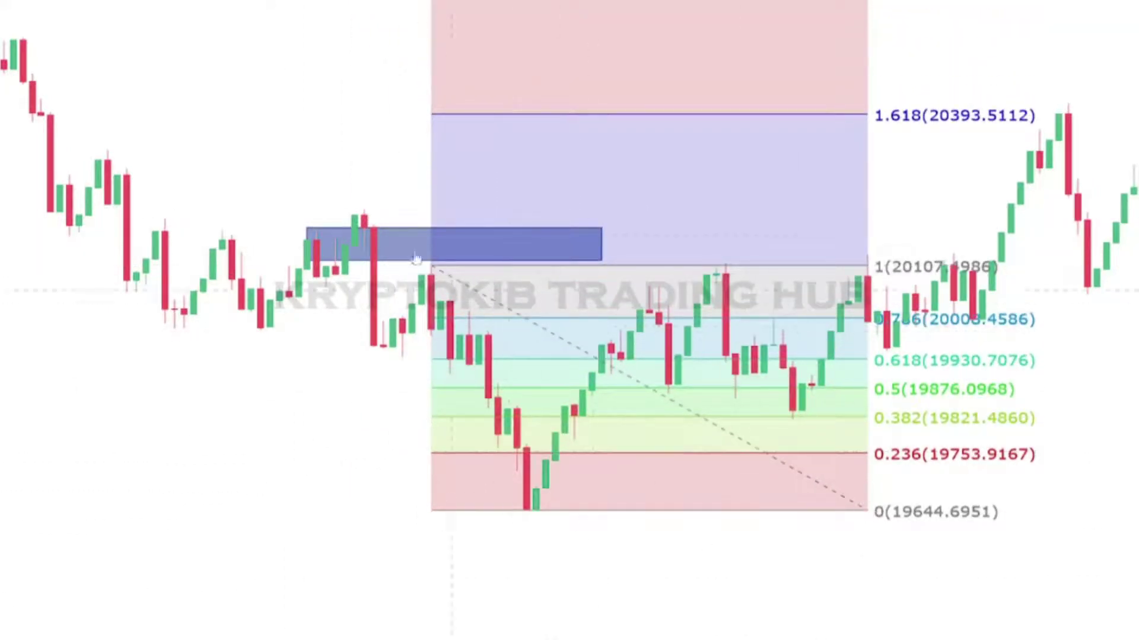
mouse_move(399, 265)
left_mouse_down()
mouse_move(936, 337)
mouse_move(976, 400)
mouse_move(707, 345)
left_mouse_up()
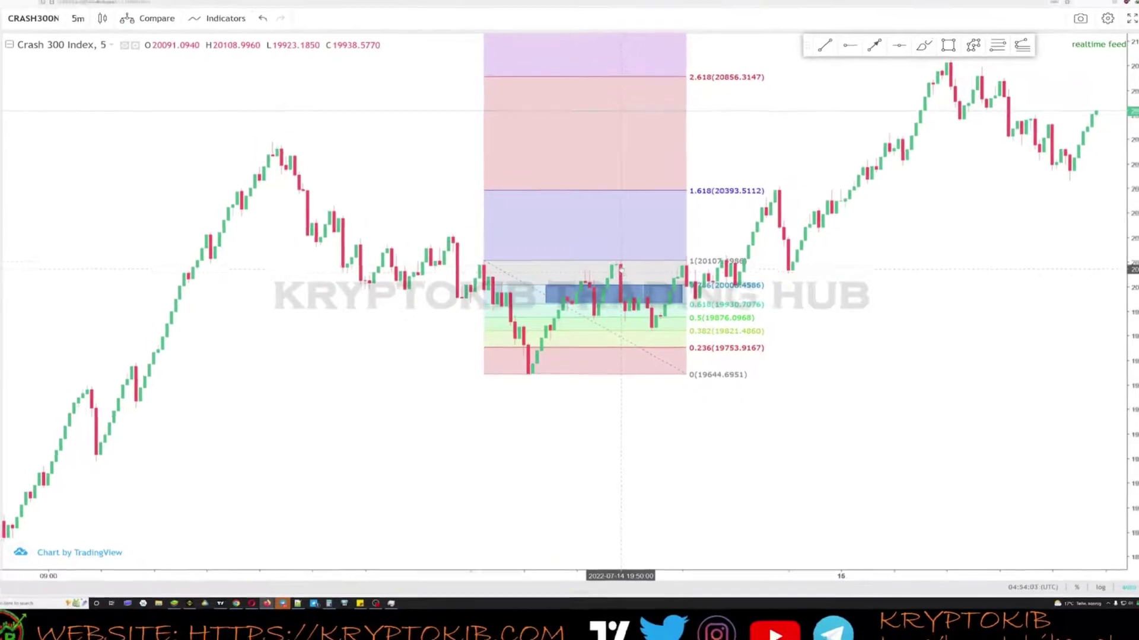
Delete the Fibonacci retracement and the rectangle marking the last down leg
left_click_drag(673, 386, 829, 382)
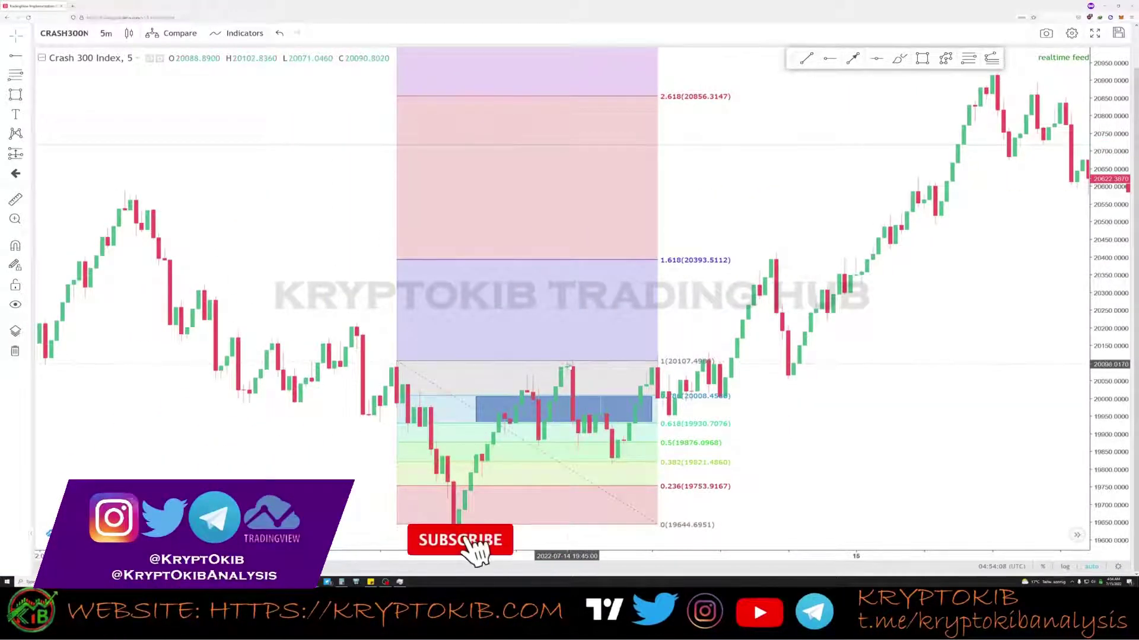
scroll(792, 367, "down", 1)
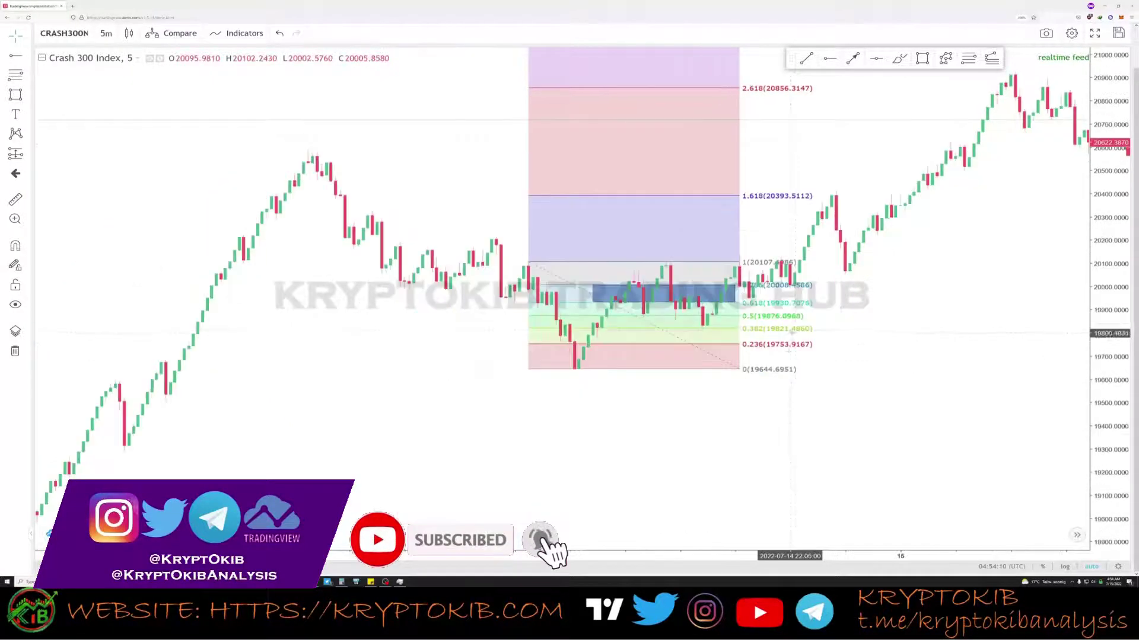
left_click_drag(792, 368, 872, 350)
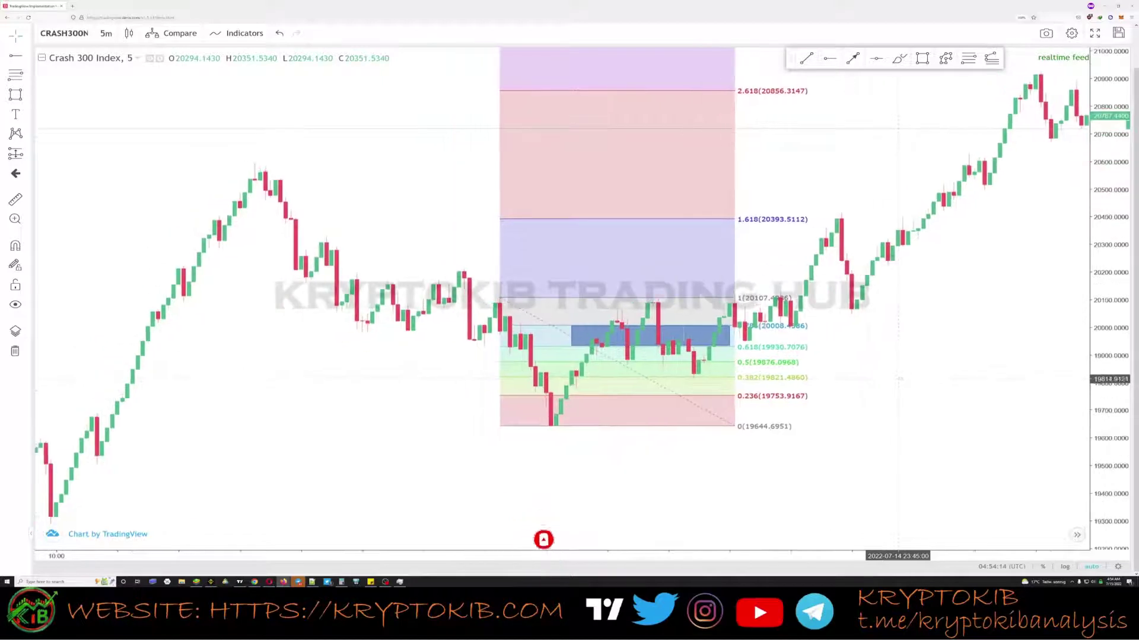
left_click(704, 409)
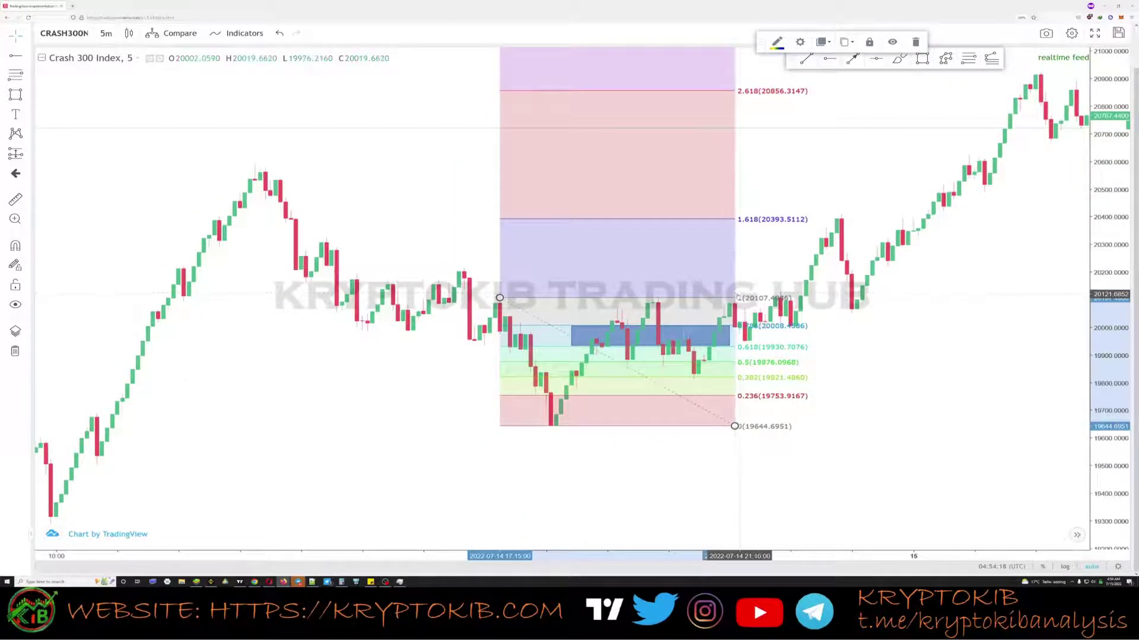
key("Delete")
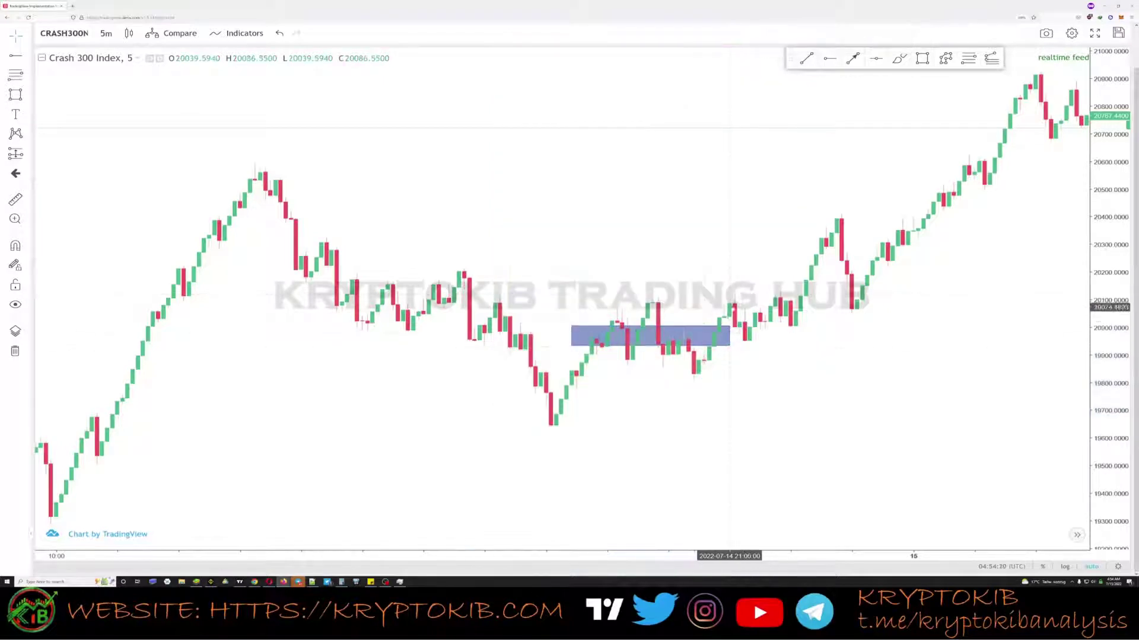
key("Delete")
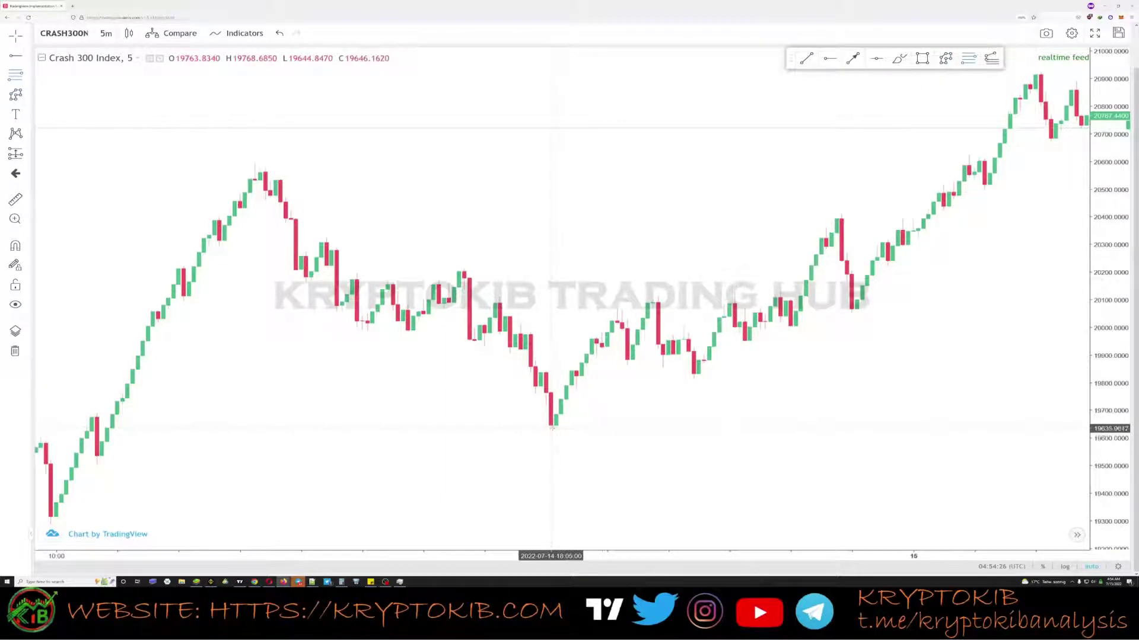
Apply a Fibonacci retracement from the low at about 19642 up to the rebound high at about 20110, and box its 0.618–0.786 zone with a rectangle
left_click_drag(556, 427, 656, 297)
left_click(774, 363)
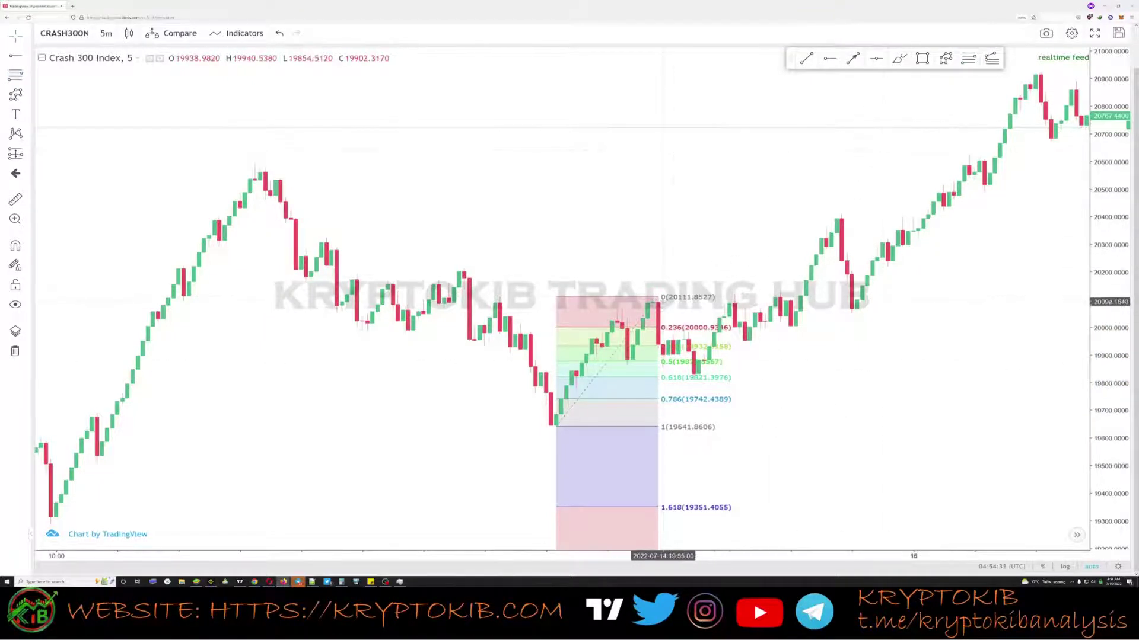
left_click_drag(658, 297, 755, 298)
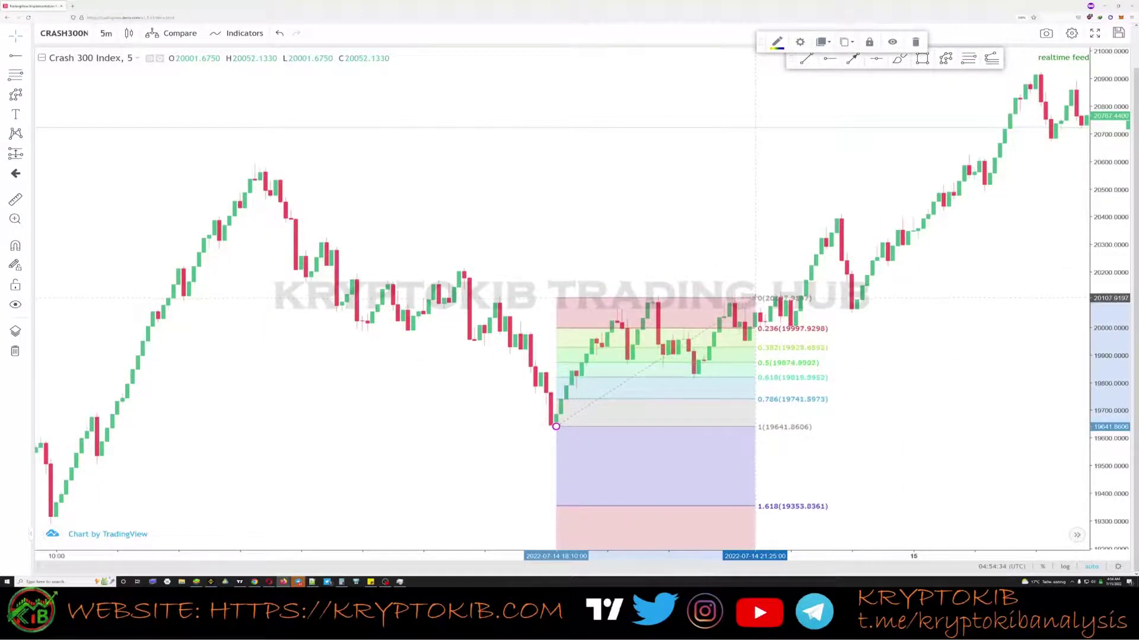
left_click(752, 244)
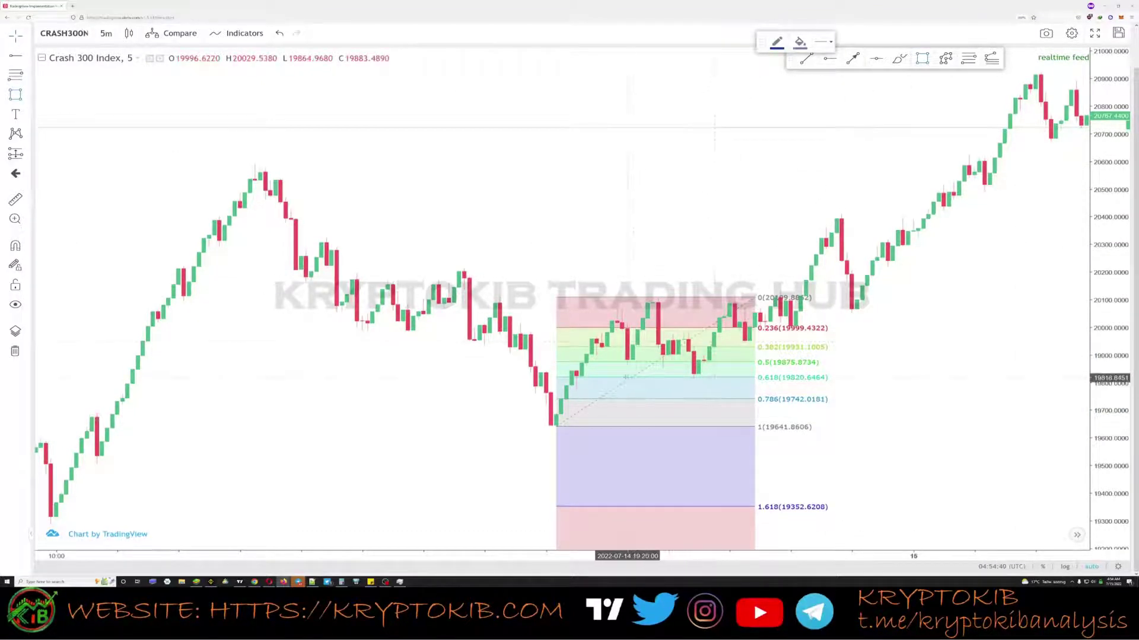
left_click_drag(626, 377, 832, 400)
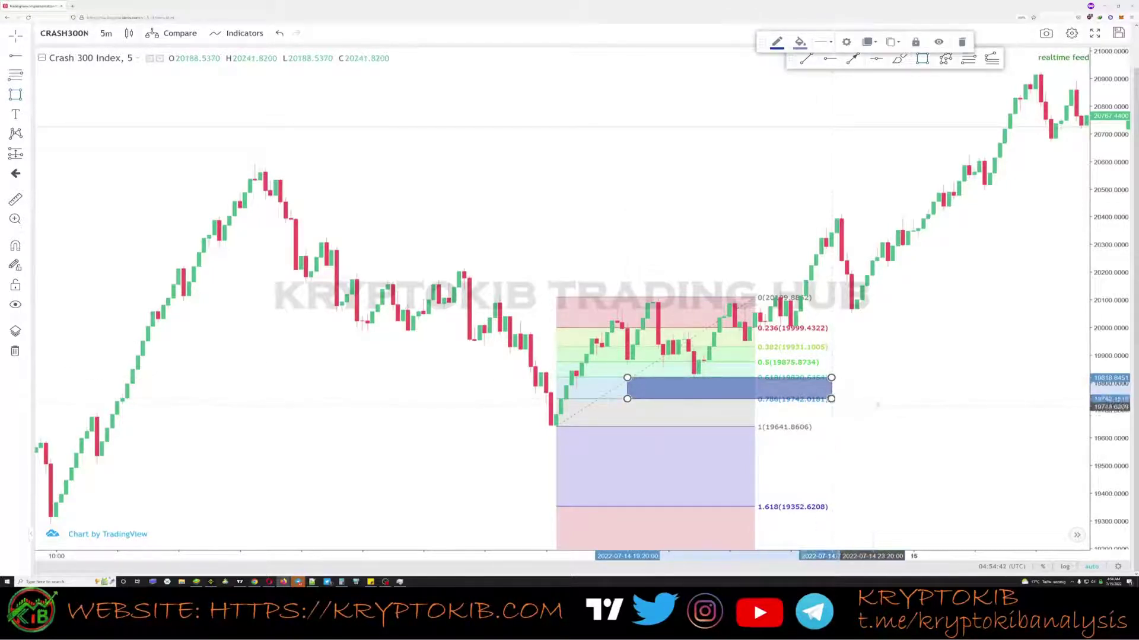
left_click(788, 409)
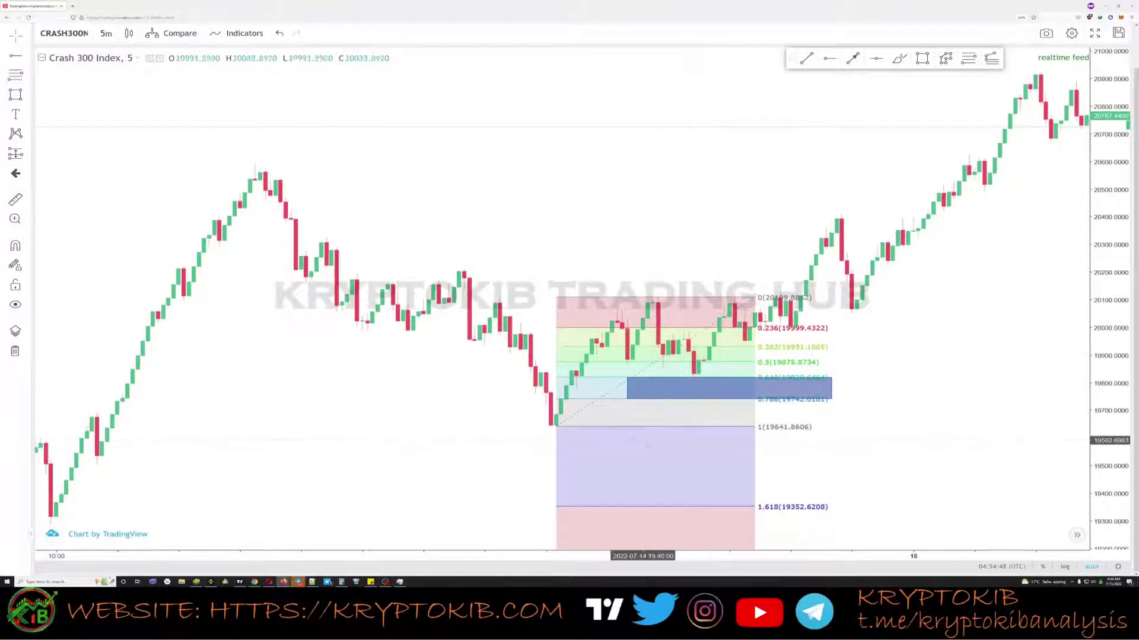
Give the rectangle on the 0.618–0.786 zone a pale blue border and a more transparent fill
mouse_move(689, 378)
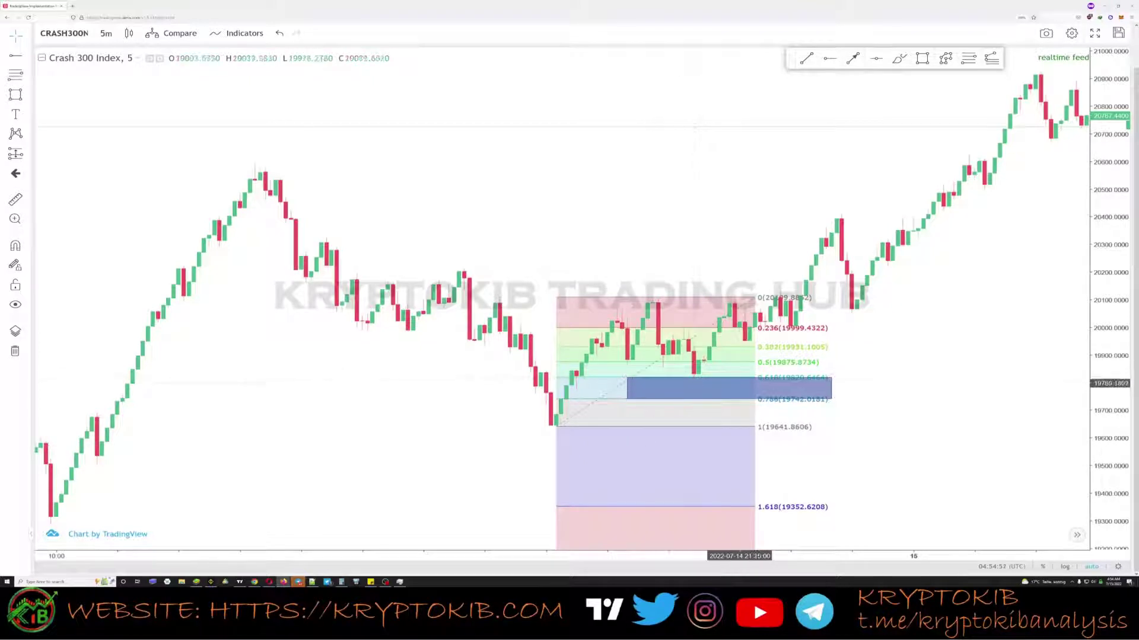
scroll(684, 414, "up", 2)
left_click_drag(683, 414, 764, 484)
scroll(854, 398, "down", 2)
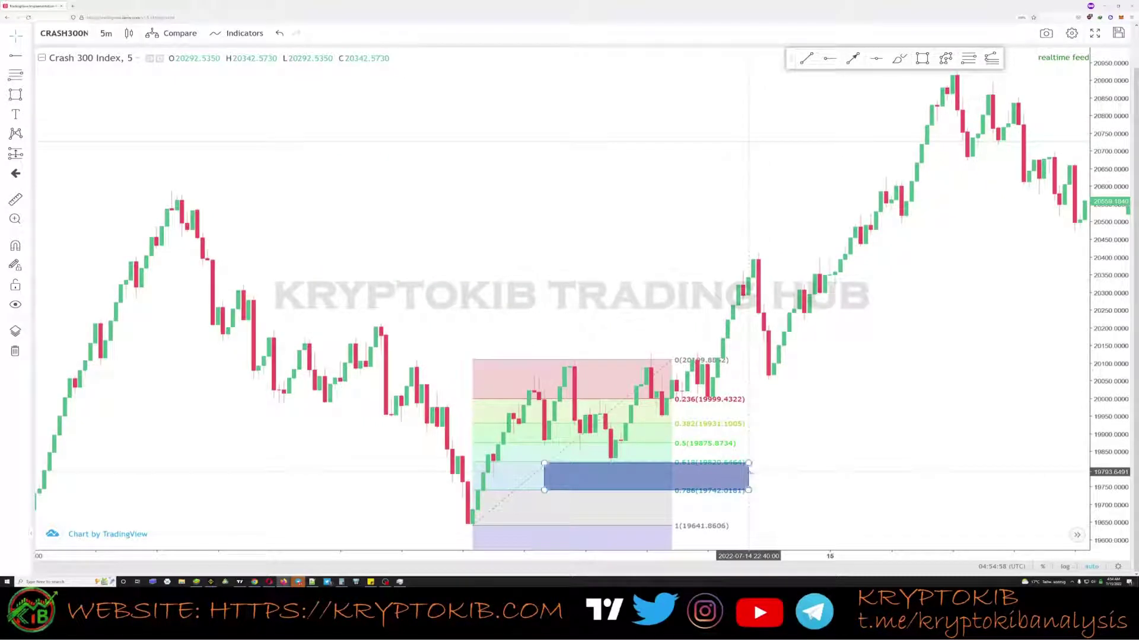
left_click(748, 472)
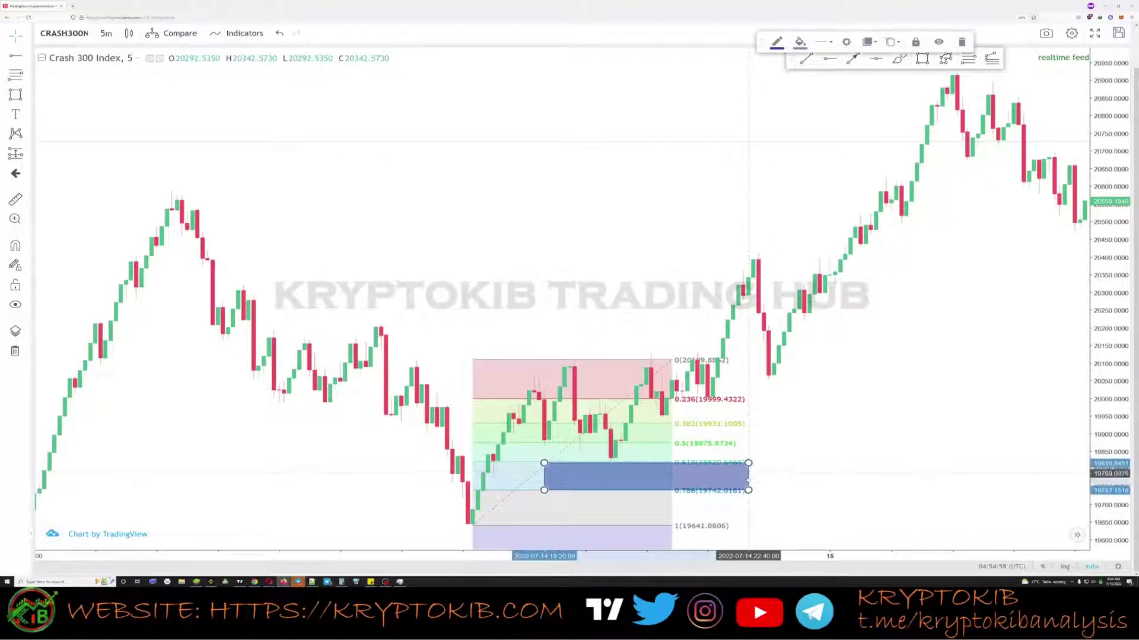
left_click(777, 43)
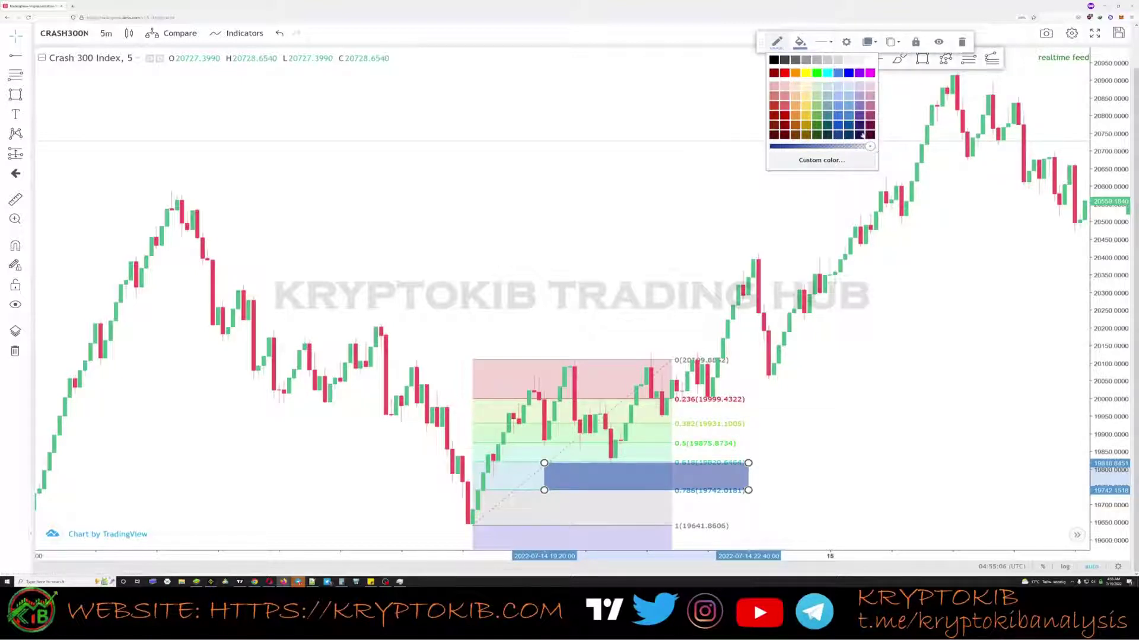
left_click(849, 86)
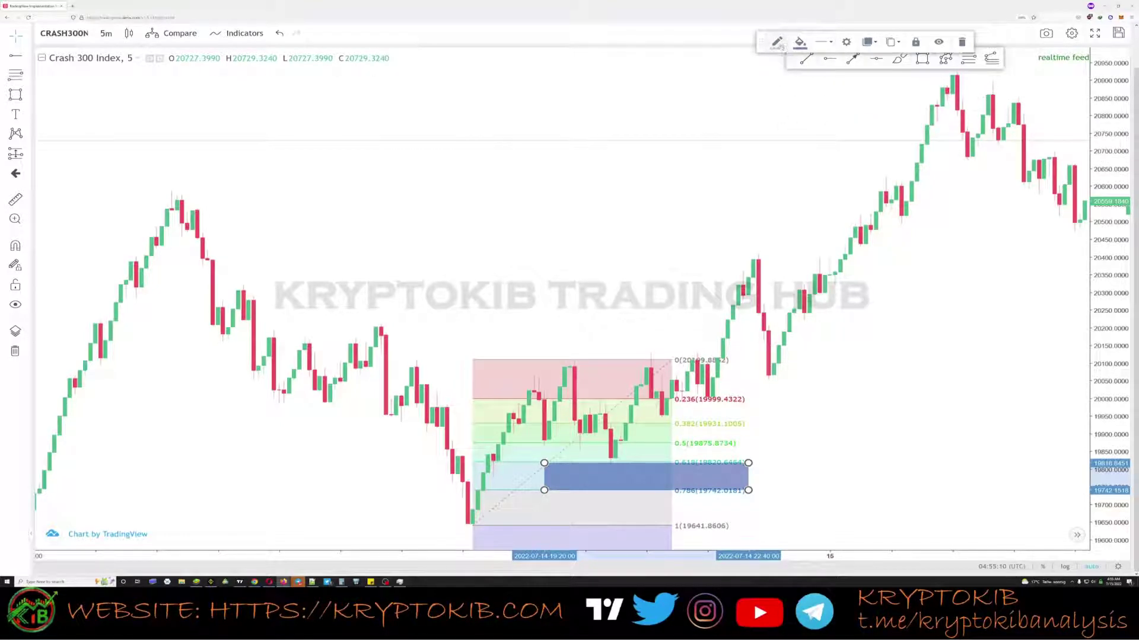
left_click(779, 43)
left_click(800, 42)
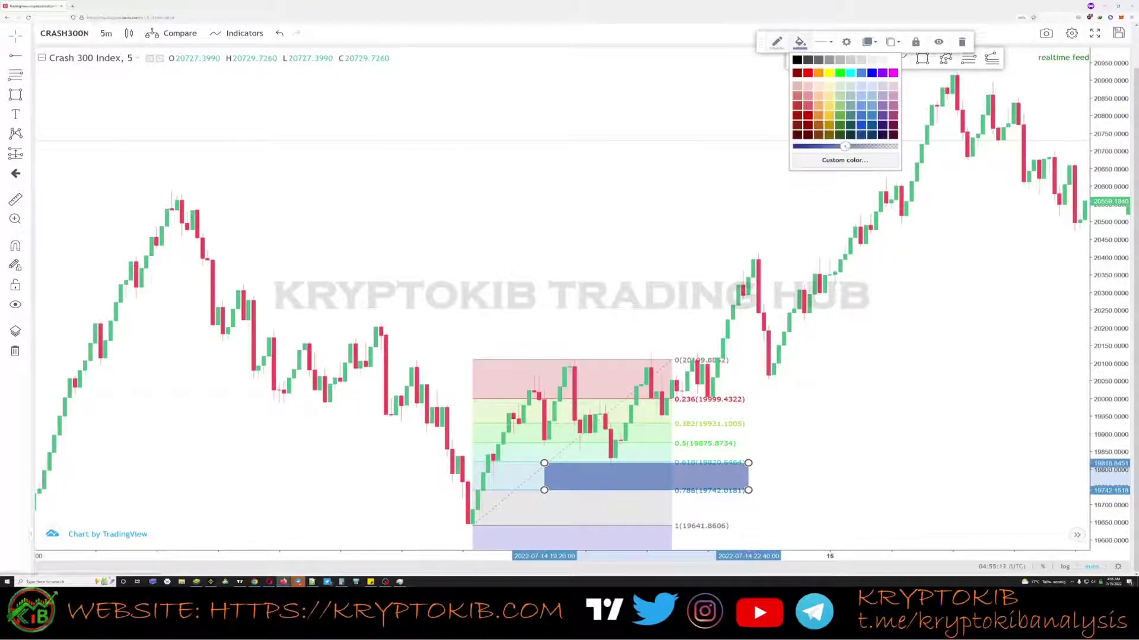
left_click_drag(845, 146, 868, 146)
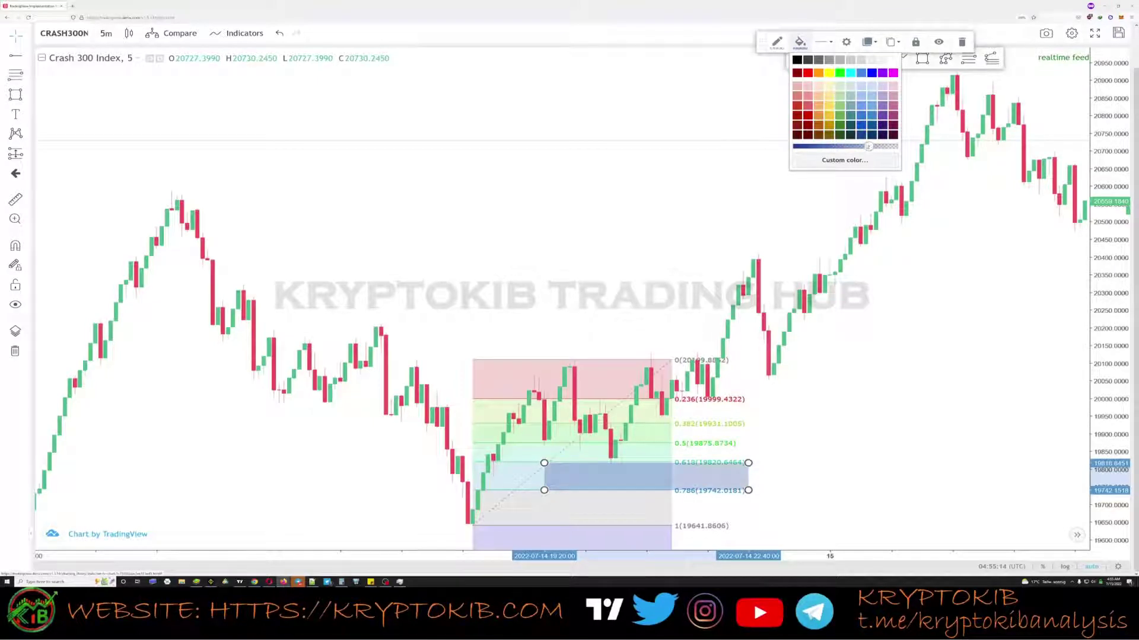
left_click(855, 184)
Re-anchor the Fibonacci retracement from the higher low at about 19815 up to about 20127, and move the rectangle towards its 0.618–0.786 zone
left_click_drag(641, 181, 763, 174)
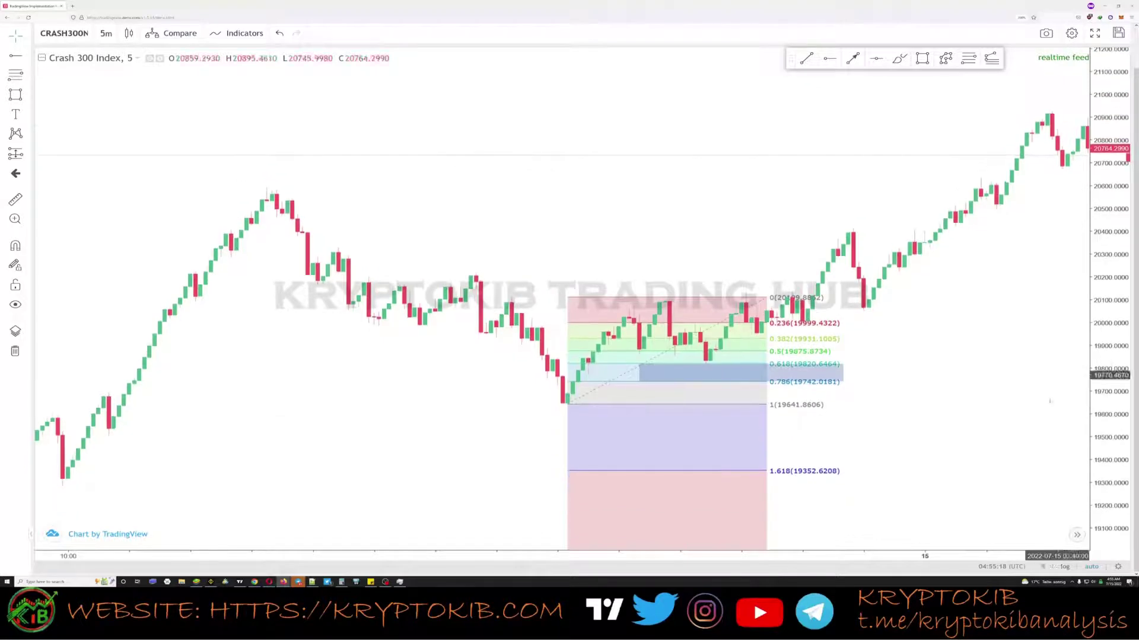
left_click_drag(1007, 268, 848, 267)
left_click_drag(1094, 261, 1082, 161)
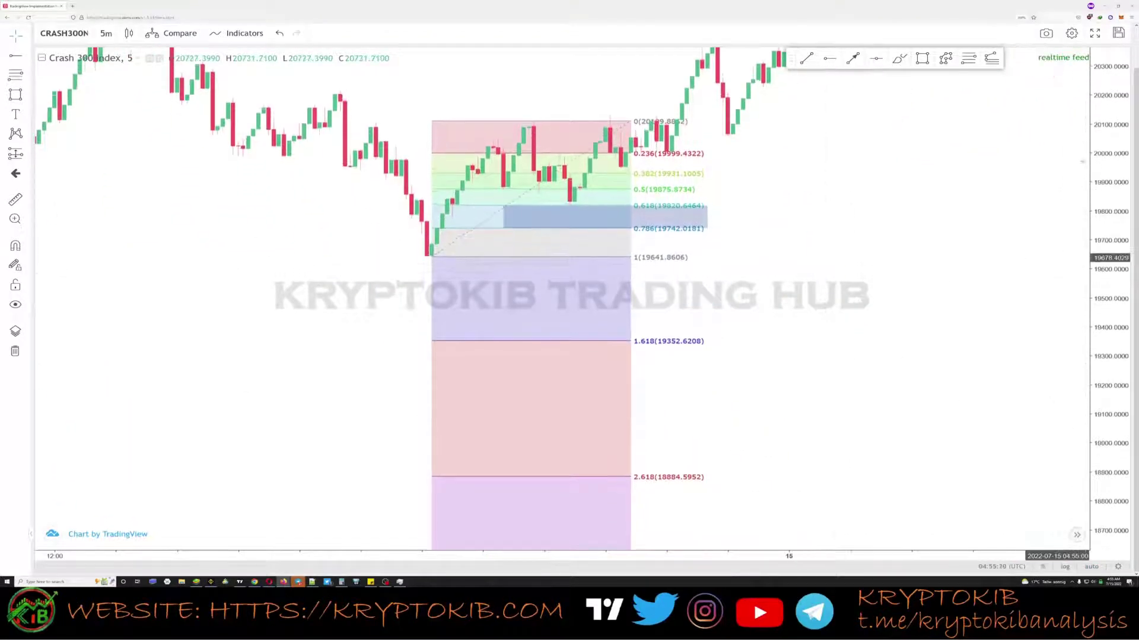
left_click_drag(1094, 240, 1093, 213)
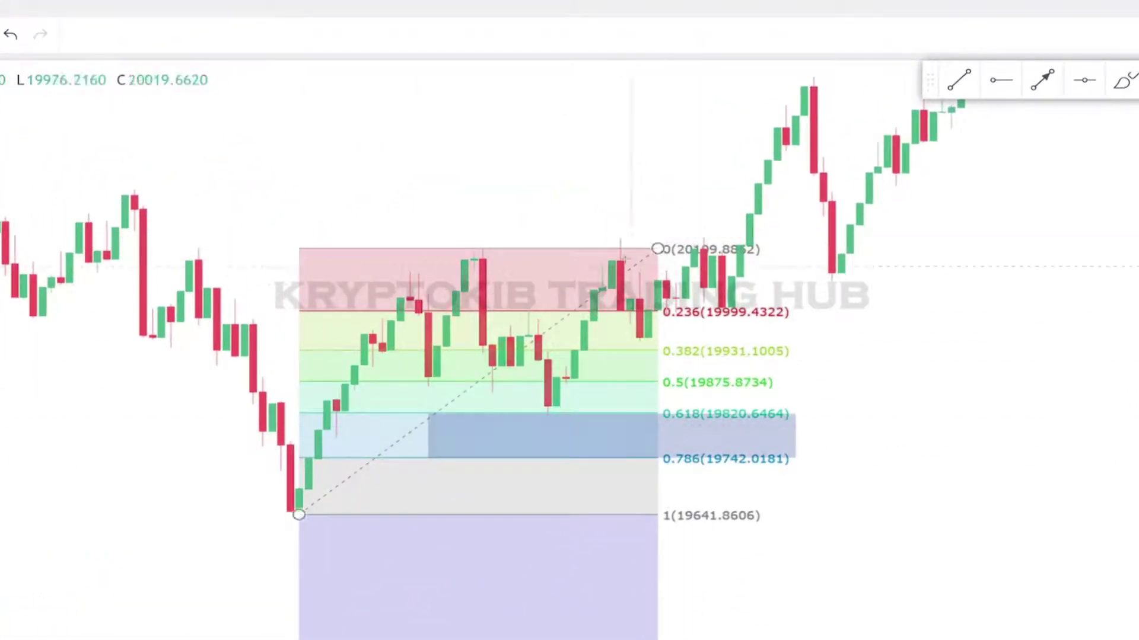
mouse_move(658, 249)
left_mouse_down()
mouse_move(649, 241)
mouse_move(924, 239)
left_mouse_up()
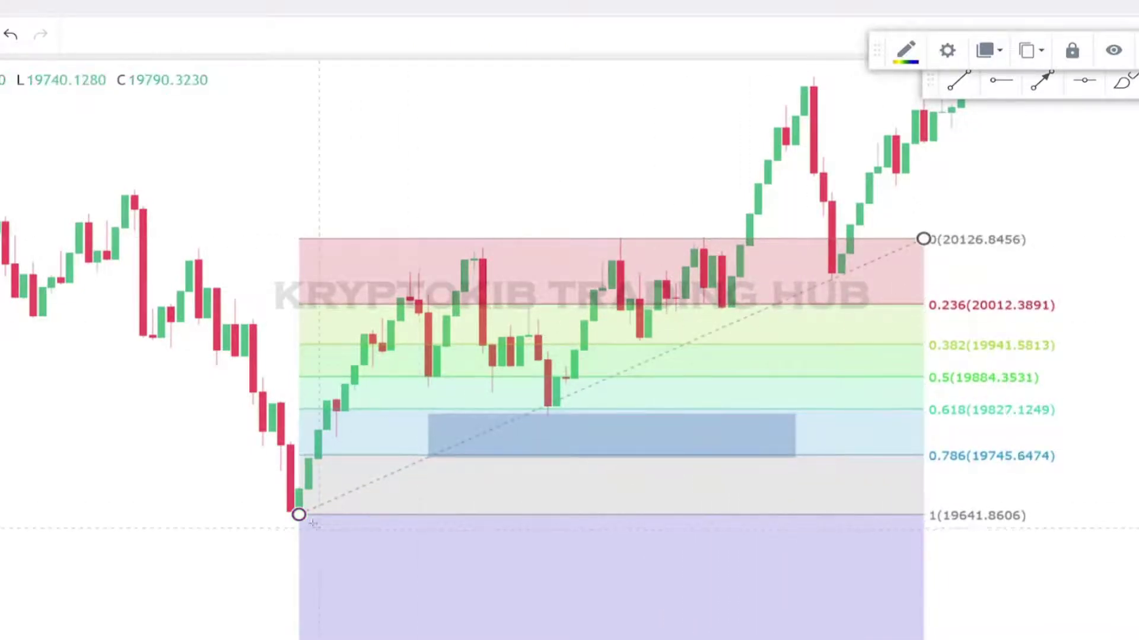
mouse_move(299, 515)
left_mouse_down()
mouse_move(458, 422)
mouse_move(436, 416)
mouse_move(429, 446)
mouse_move(641, 484)
mouse_move(581, 399)
mouse_move(583, 371)
mouse_move(595, 377)
left_mouse_up()
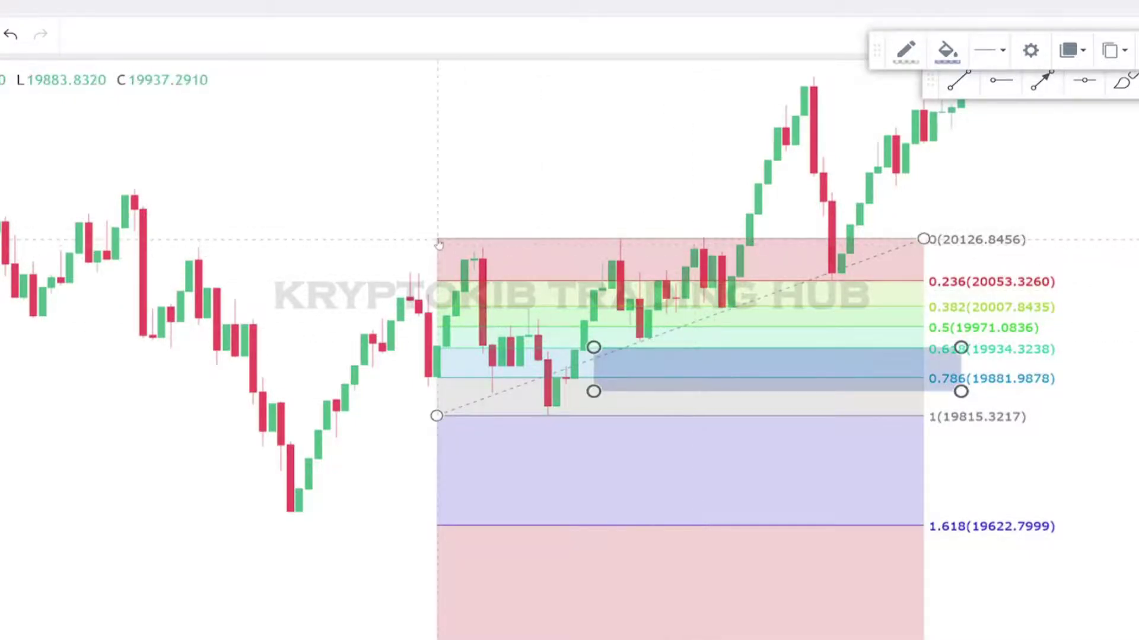
Re-anchor the Fibonacci retracement from about 19946 up to about 20129, and fit the rectangle to its 0.618–0.786 zone
left_click_drag(924, 239, 923, 238)
left_click_drag(442, 418, 483, 342)
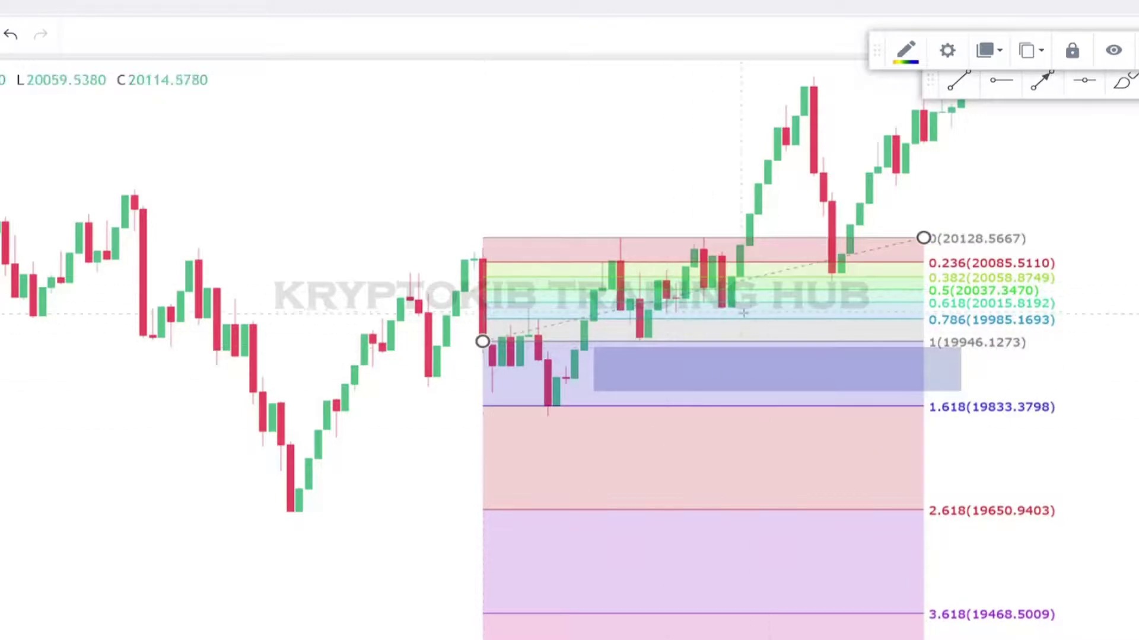
mouse_move(806, 355)
left_mouse_down()
mouse_move(924, 343)
mouse_move(962, 308)
left_mouse_up()
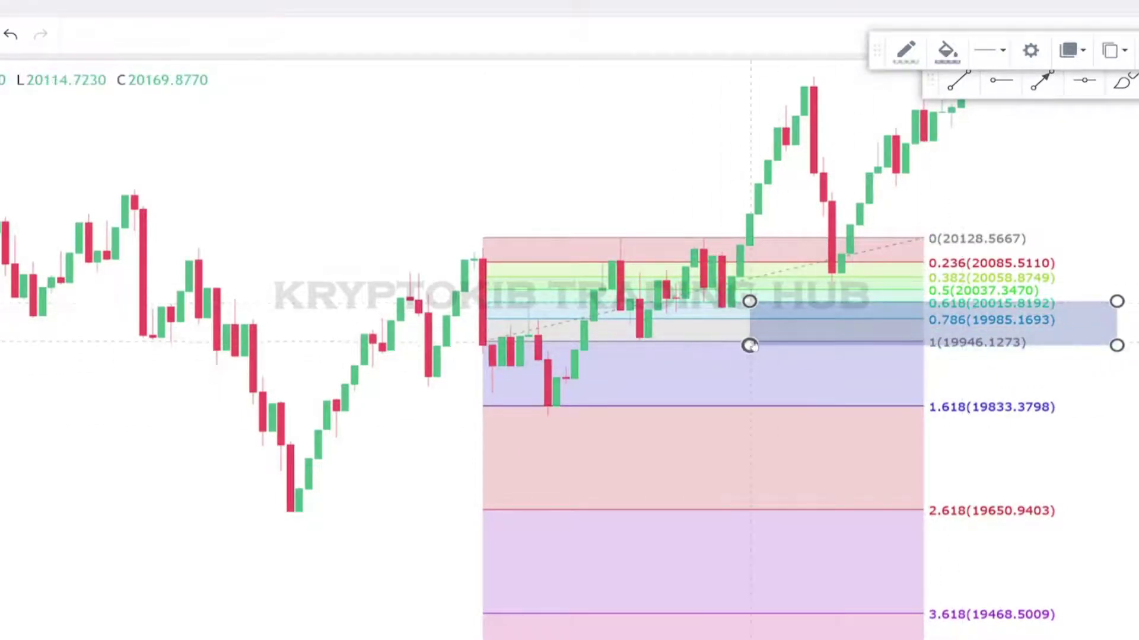
left_click_drag(749, 346, 687, 323)
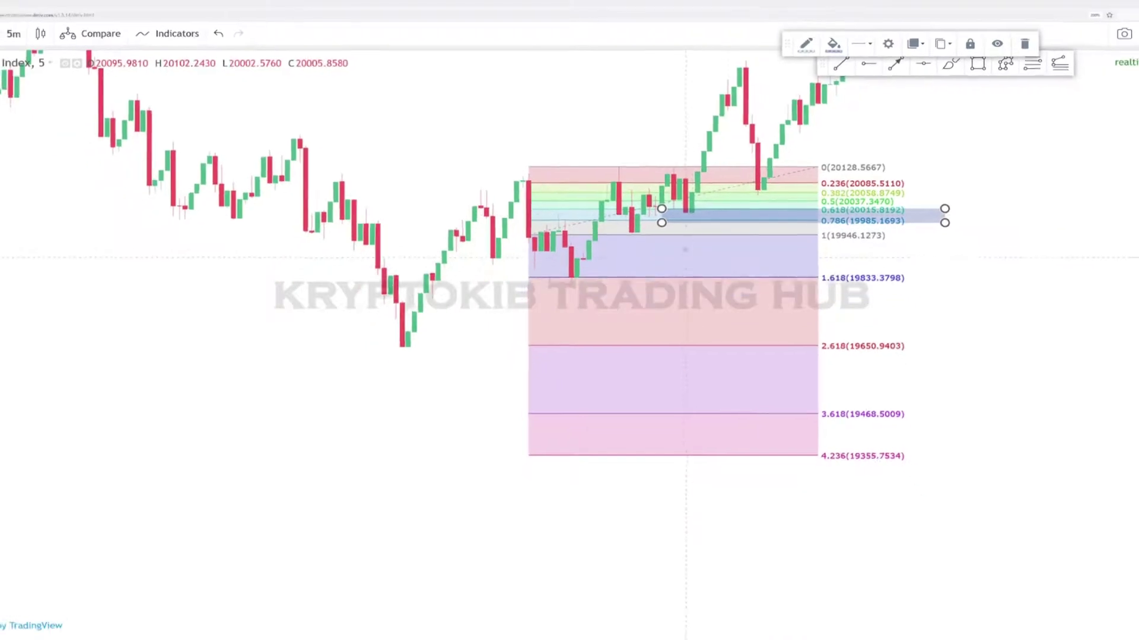
left_click(1072, 367)
Re-anchor the Fibonacci retracement from about 20006 up to the swing high at about 20411, and fit the rectangle to its 0.618–0.786 zone
left_click_drag(932, 295, 881, 399)
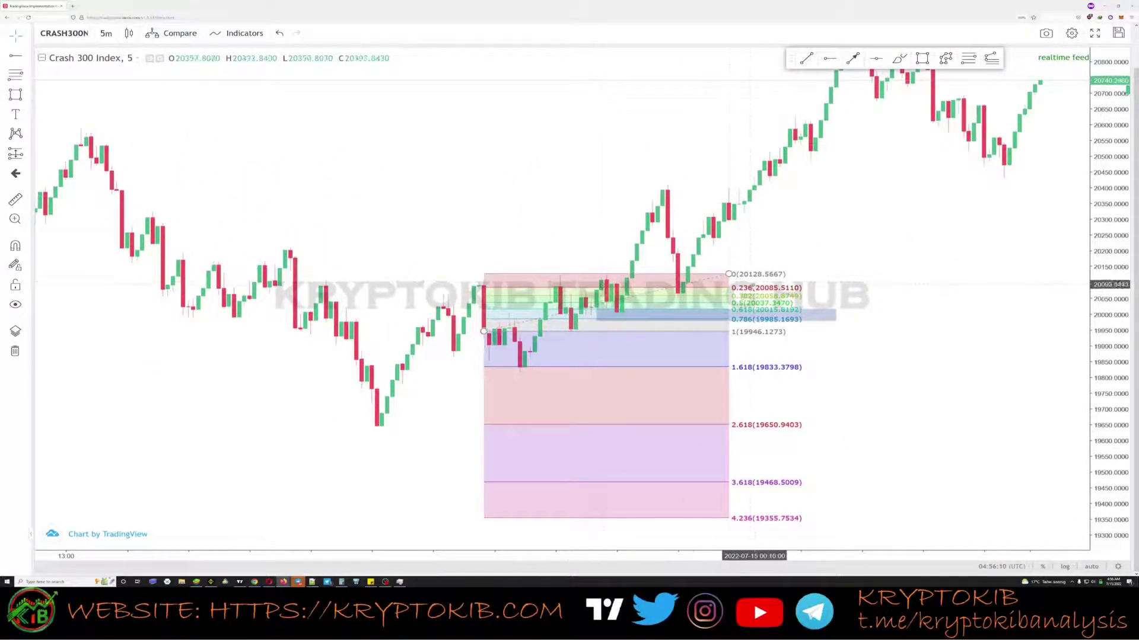
mouse_move(728, 274)
left_mouse_down()
mouse_move(775, 207)
mouse_move(809, 185)
left_mouse_up()
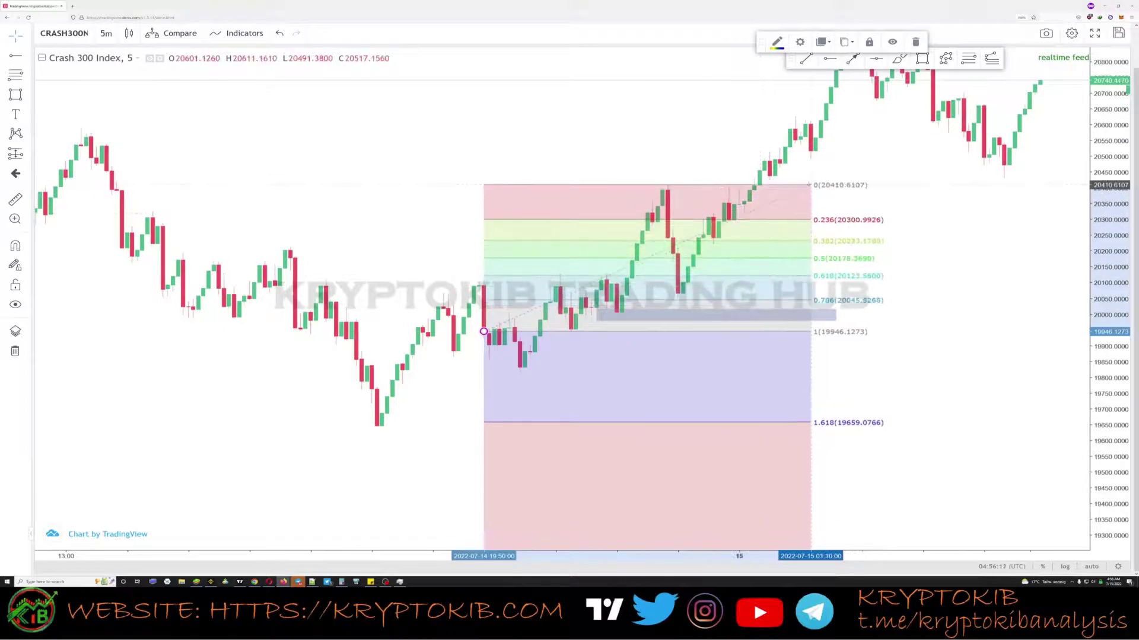
mouse_move(483, 332)
left_mouse_down()
mouse_move(465, 328)
mouse_move(514, 312)
left_mouse_up()
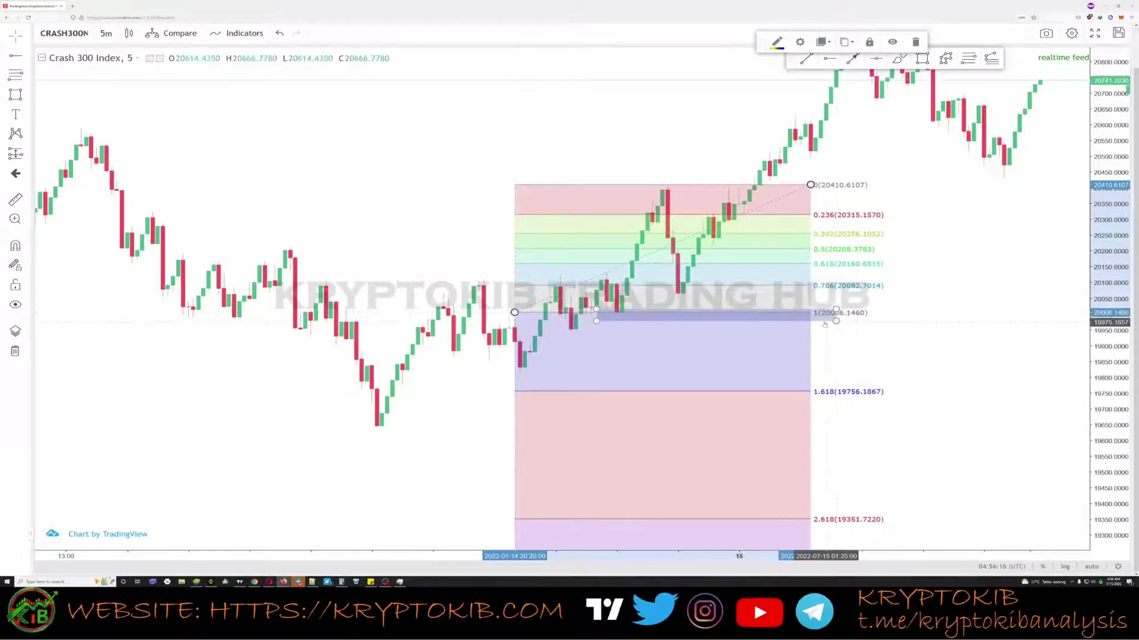
left_click_drag(824, 325, 888, 287)
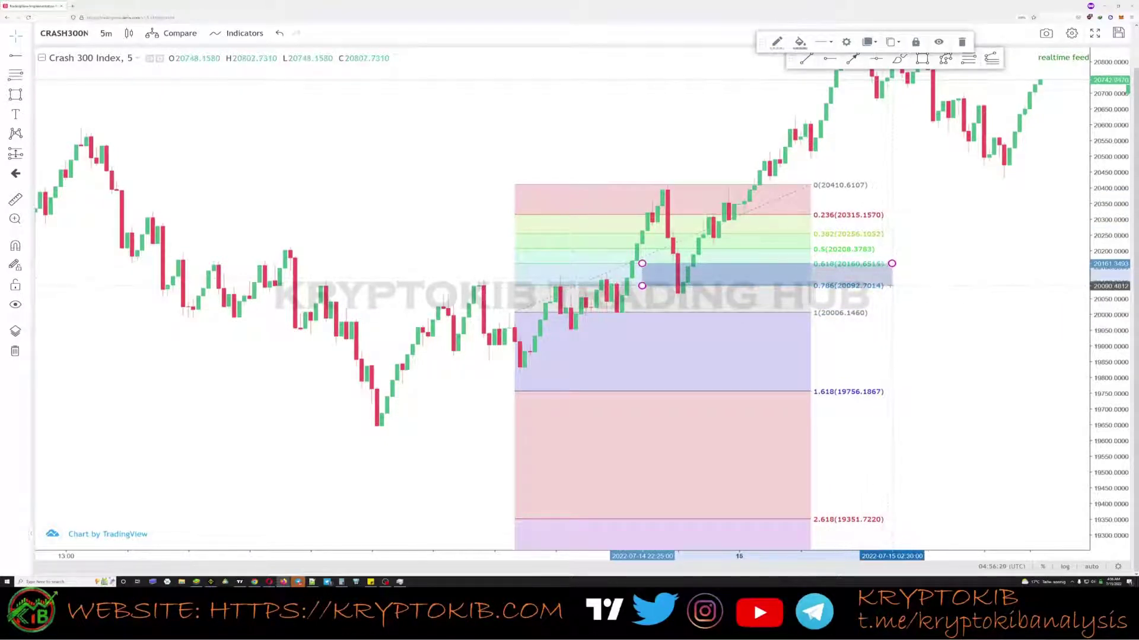
left_click(918, 326)
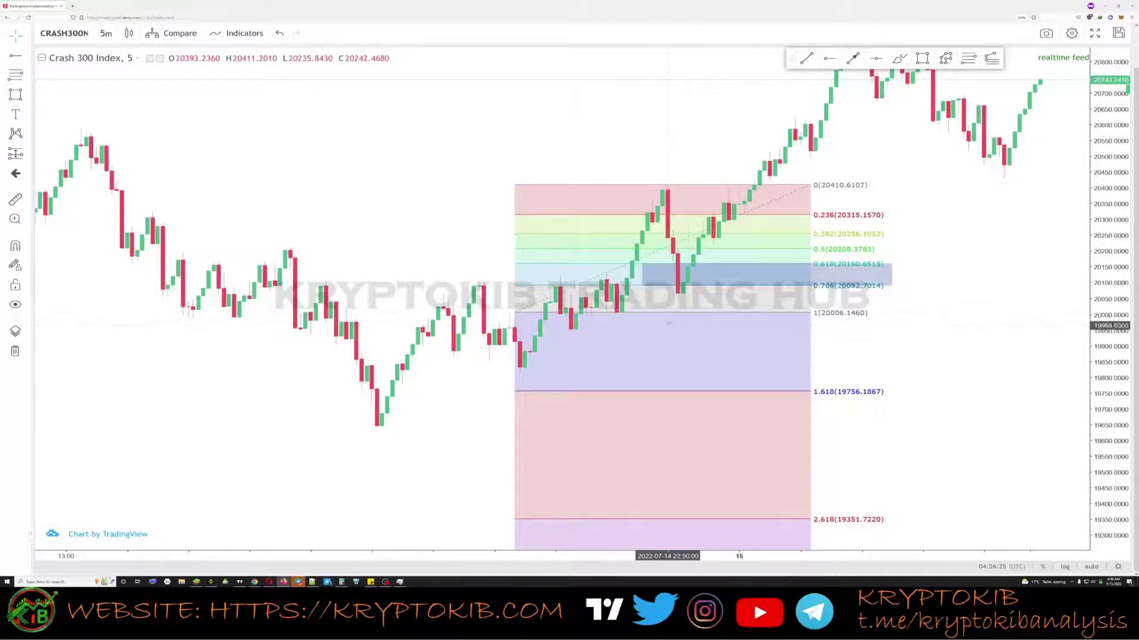
Delete the Fibonacci retracement and the rectangle from the up leg
left_click_drag(837, 271, 630, 369)
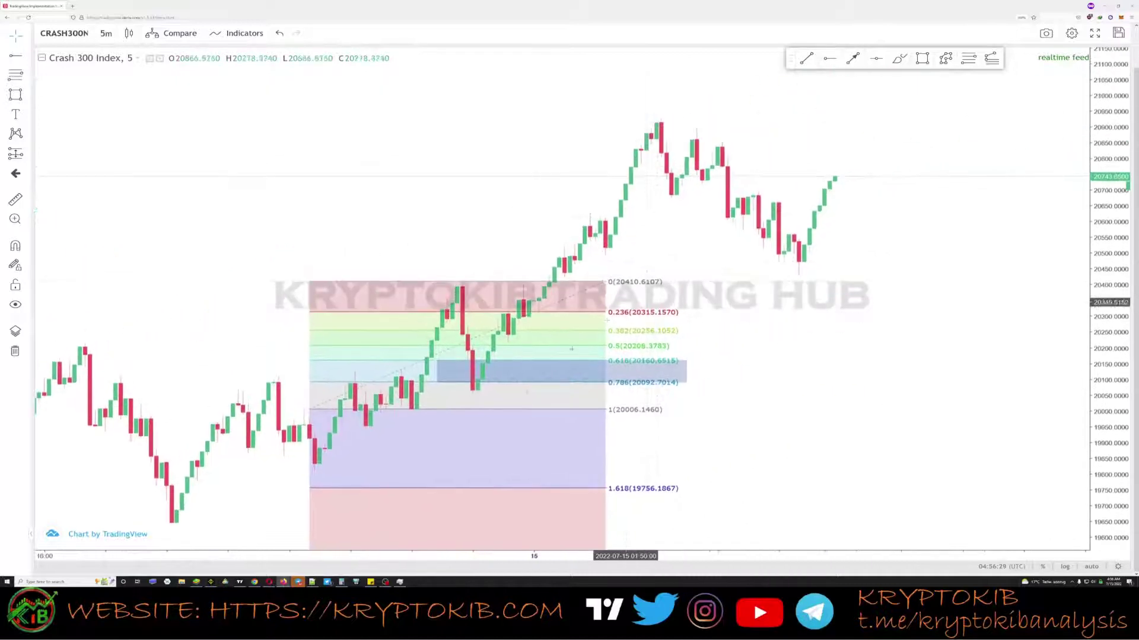
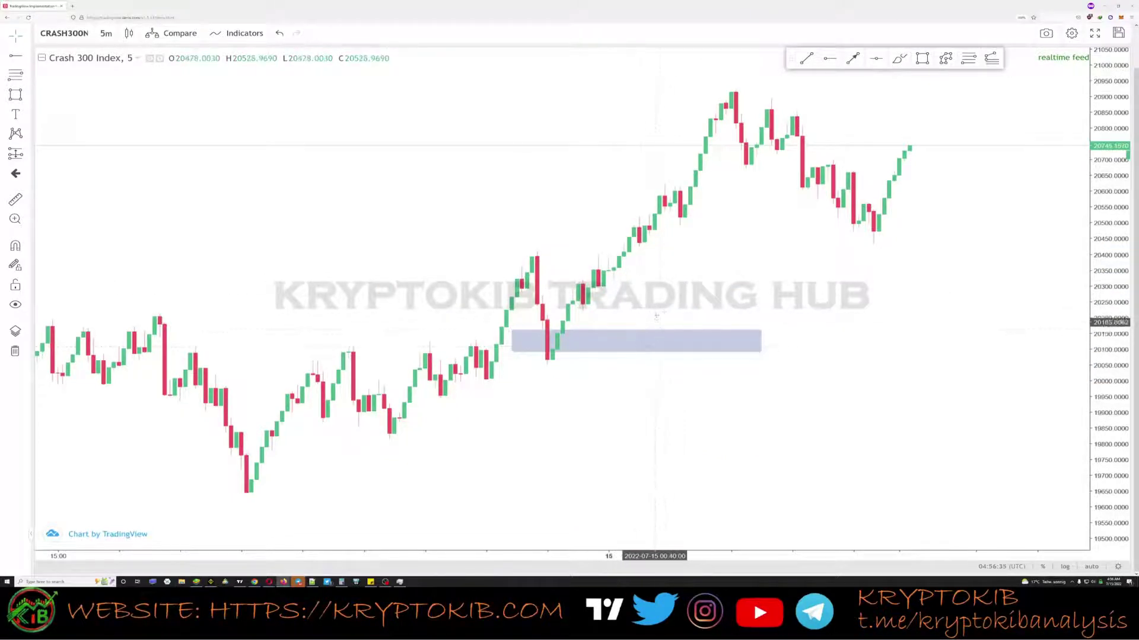
key("Delete")
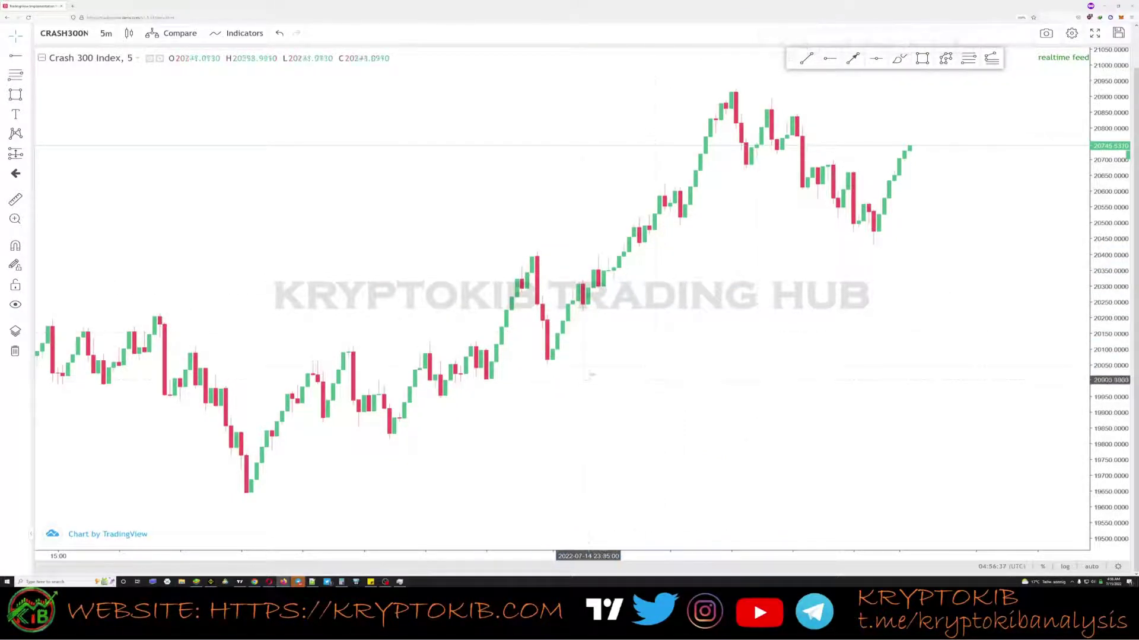
left_click_drag(584, 349, 553, 372)
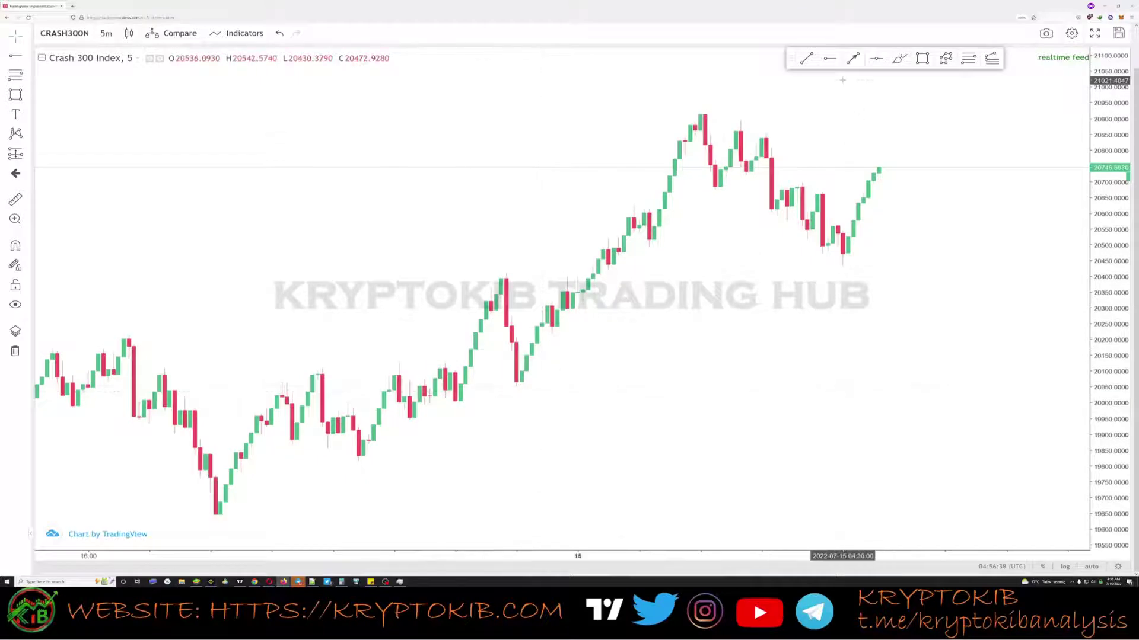
left_click(852, 58)
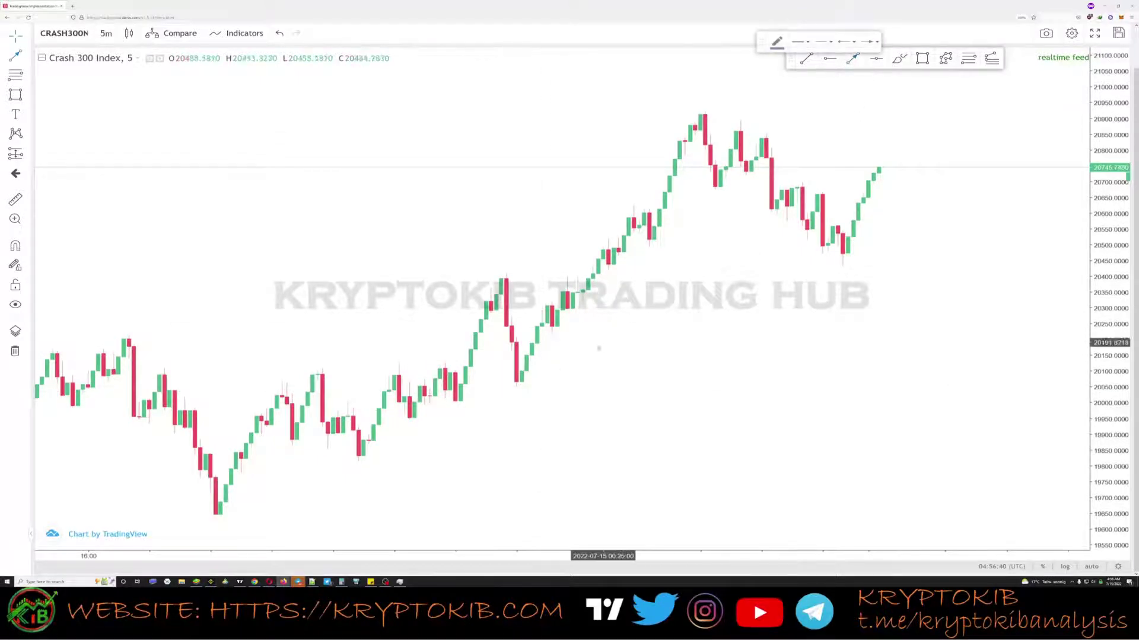
left_click(517, 389)
left_click(705, 109)
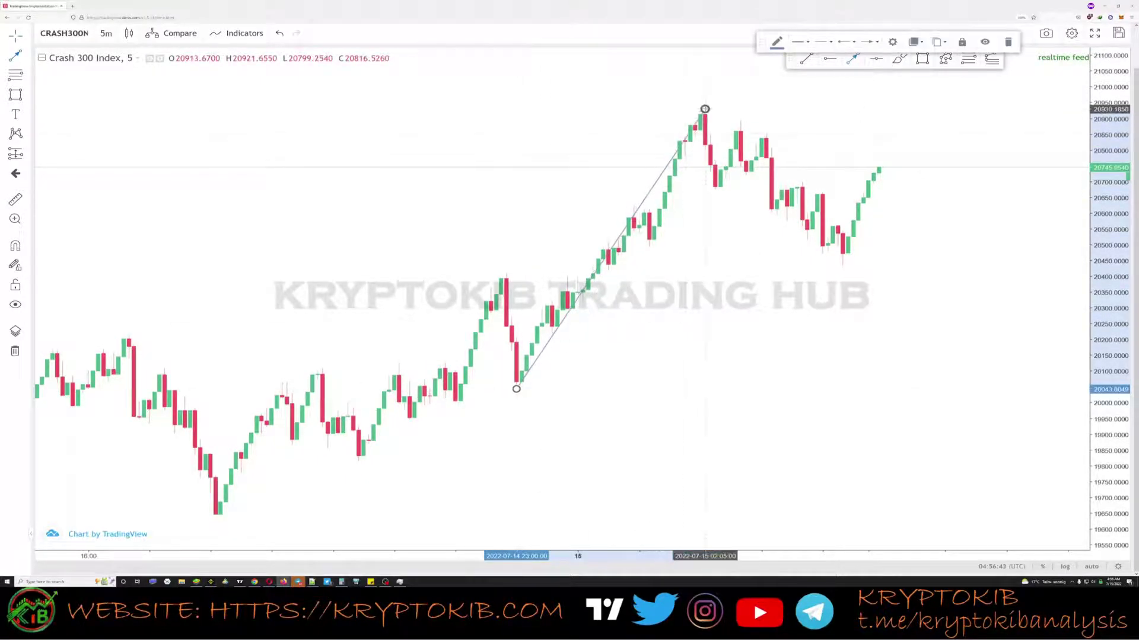
left_click(688, 317)
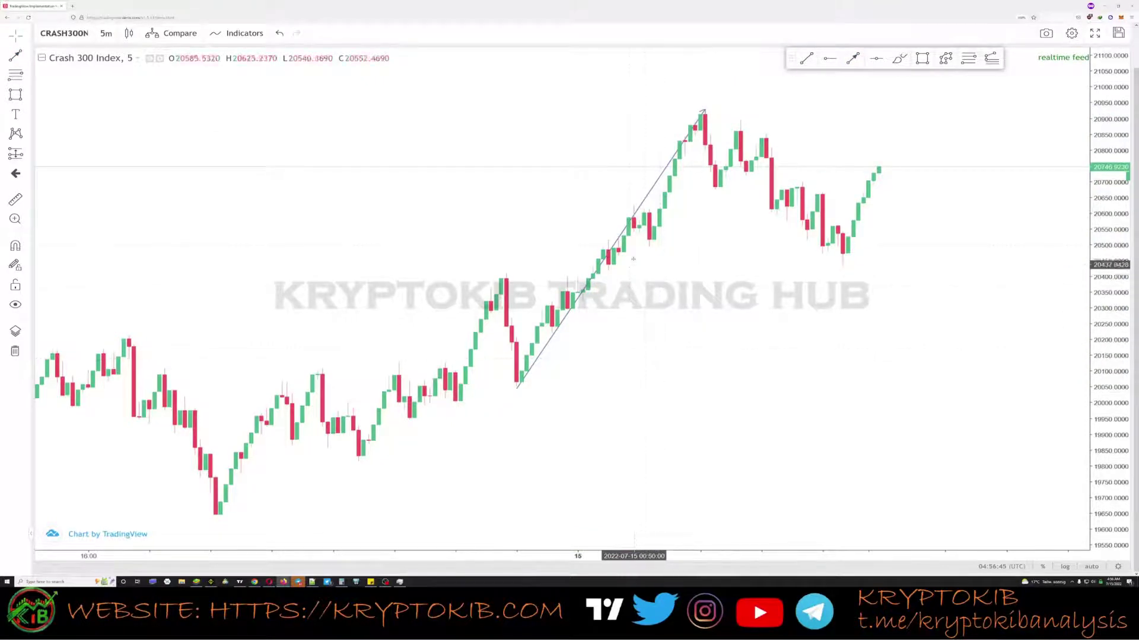
left_click(615, 242)
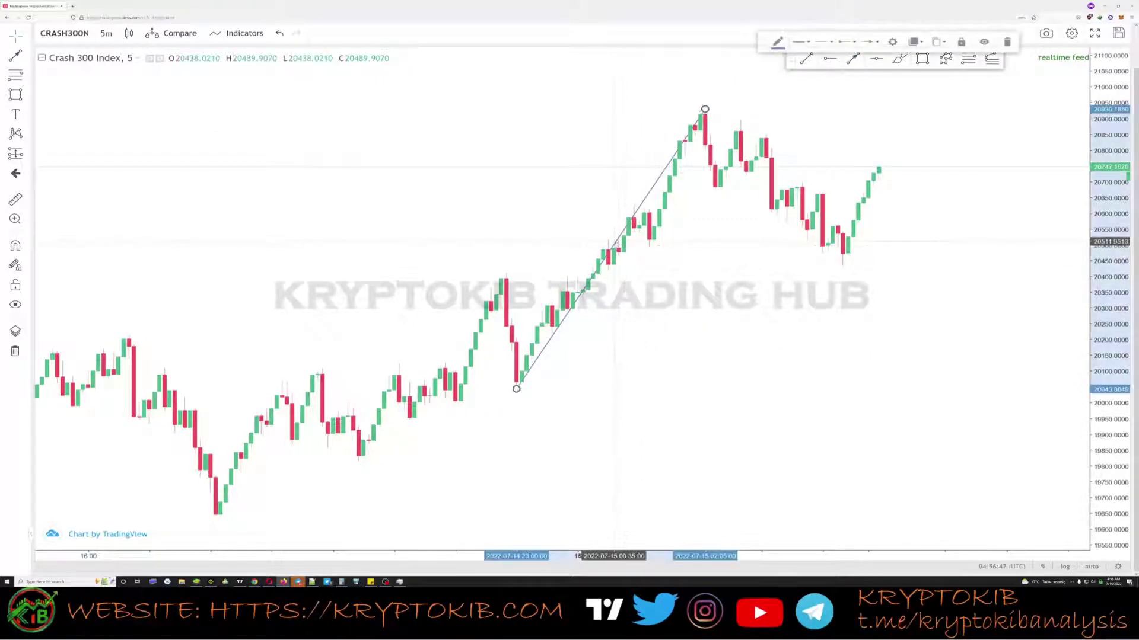
key("Delete")
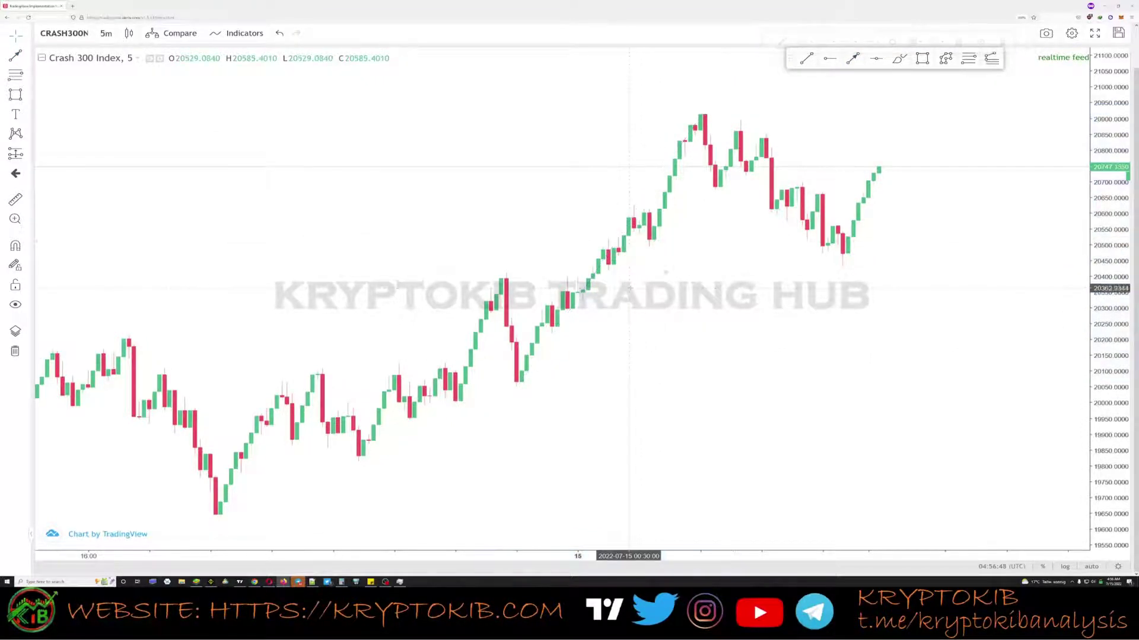
Trace the rally's higher highs and higher lows with a zigzag path from the low at about 20044 to the high at about 20930
left_click(945, 59)
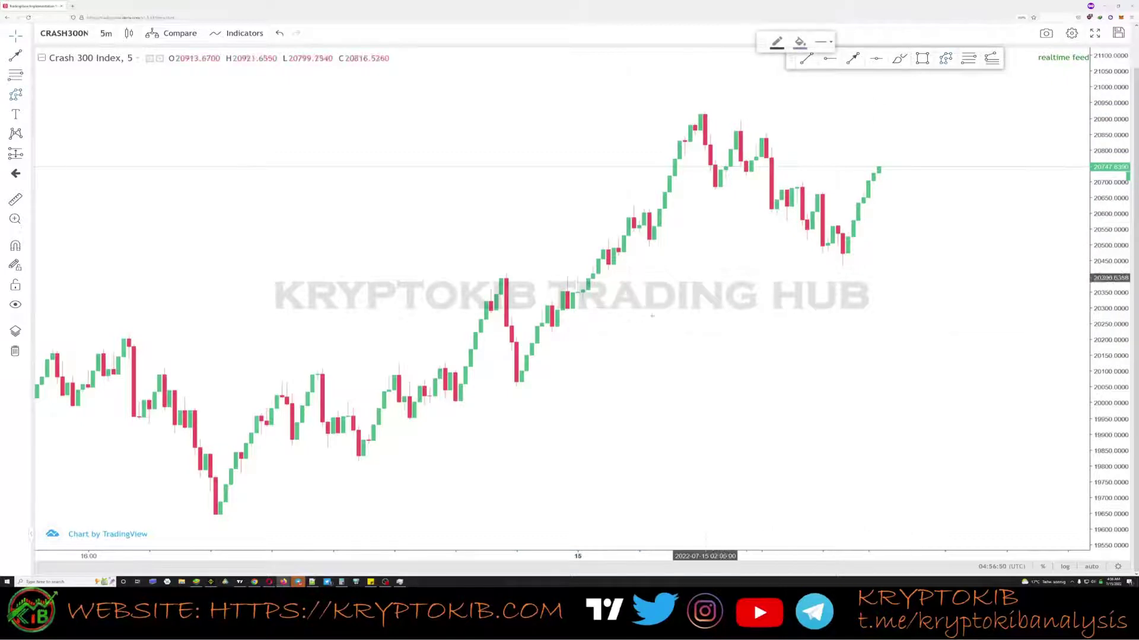
left_click(516, 389)
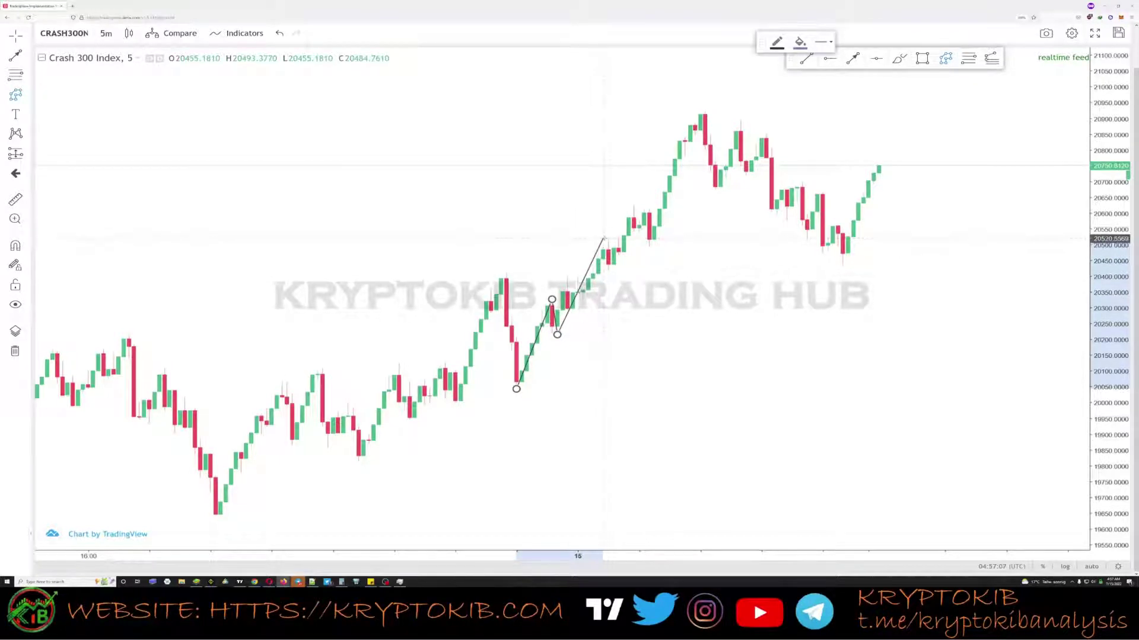
left_click(603, 238)
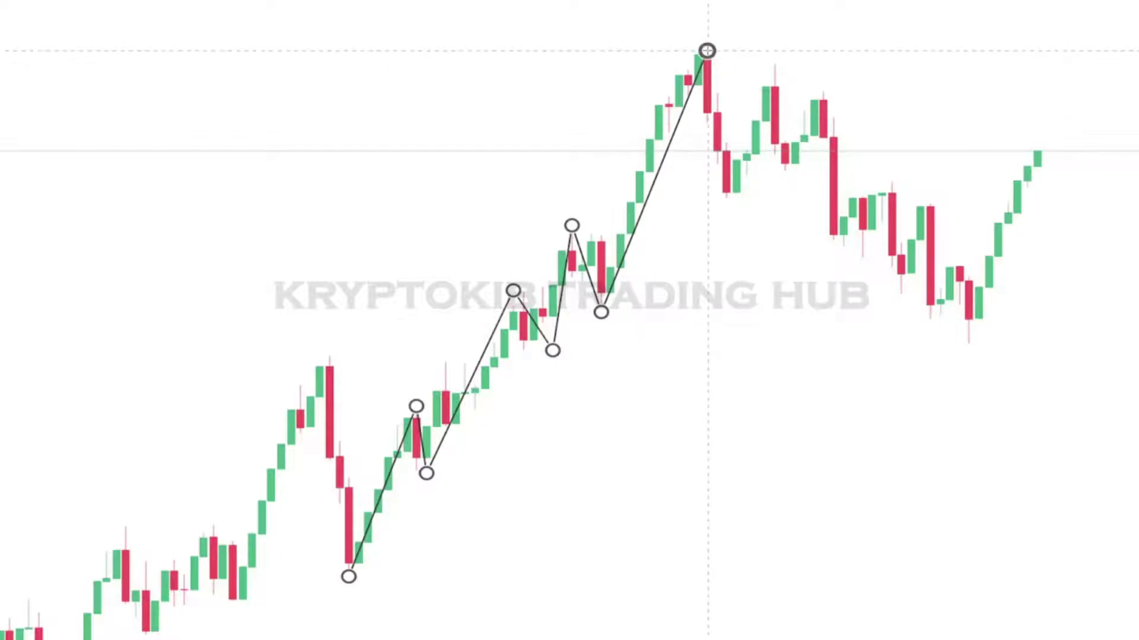
left_click(770, 39)
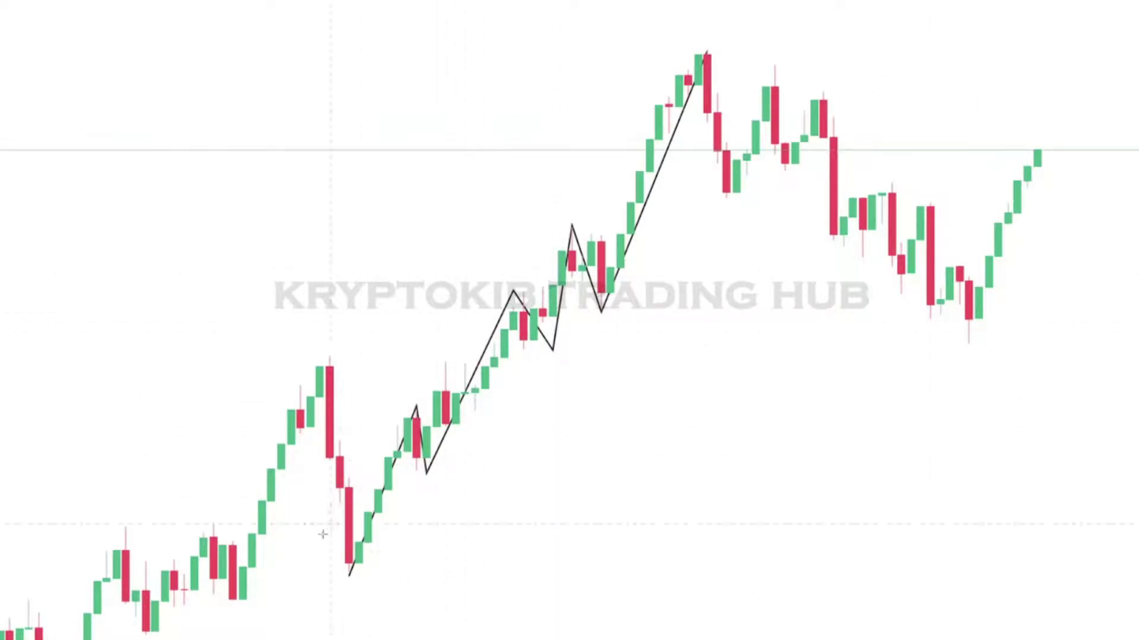
Draw an upward arrow alongside the zigzag path to mark the direction of the rally
mouse_move(319, 554)
left_mouse_down()
mouse_move(432, 338)
mouse_move(593, 95)
left_mouse_up()
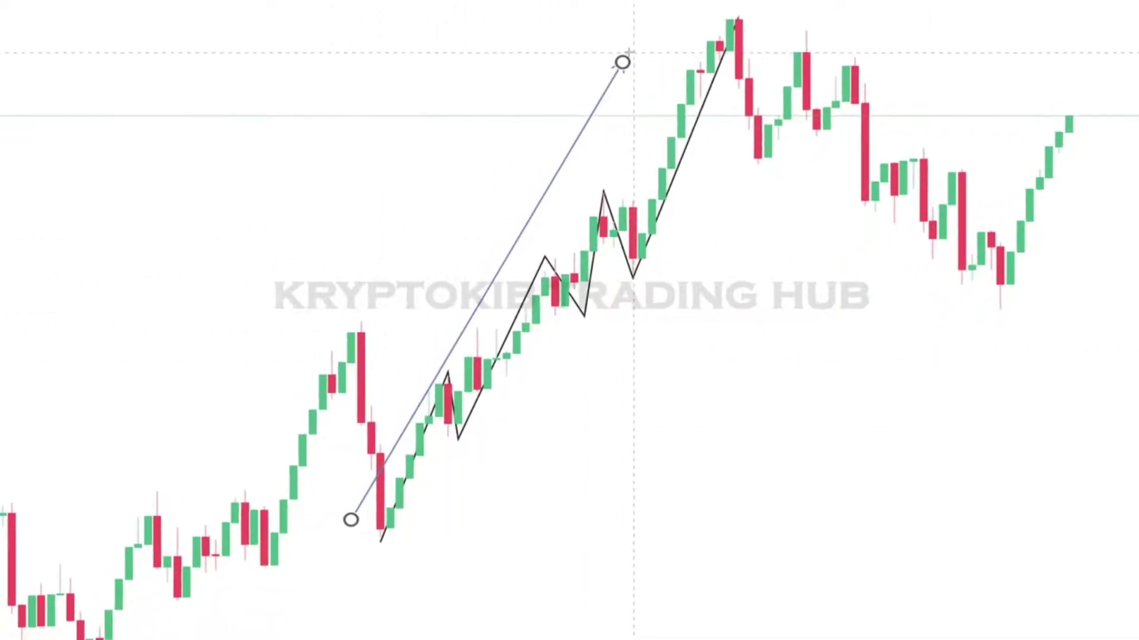
left_click_drag(567, 132, 616, 70)
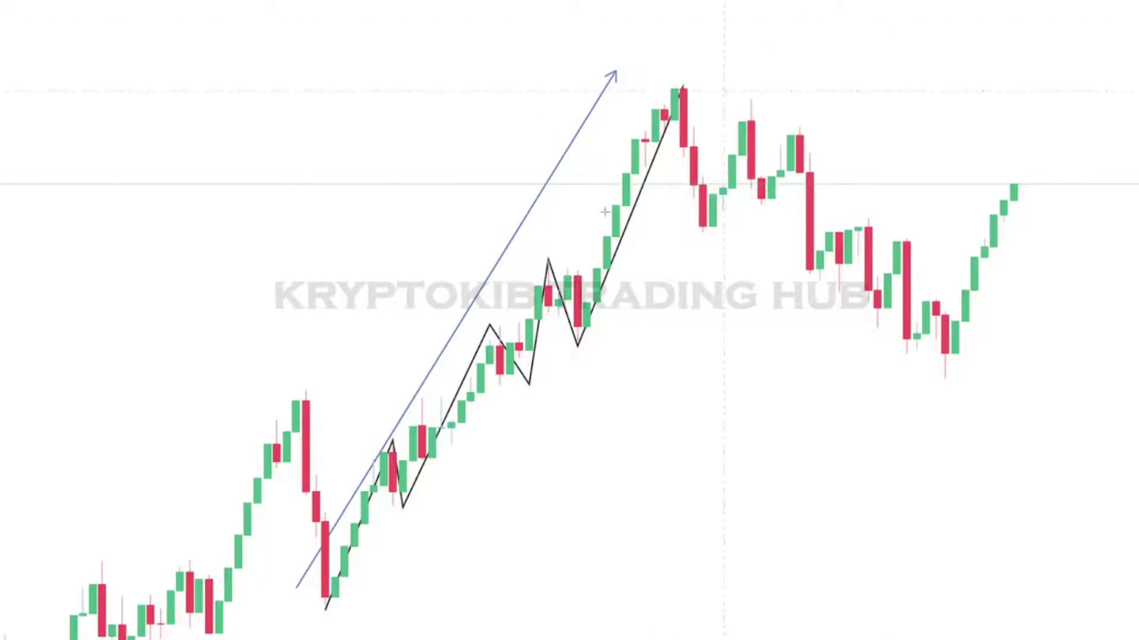
Draw a horizontal ray from the last higher low at about 20481 and a downward arrow from the swing high crossing below it
left_click(577, 348)
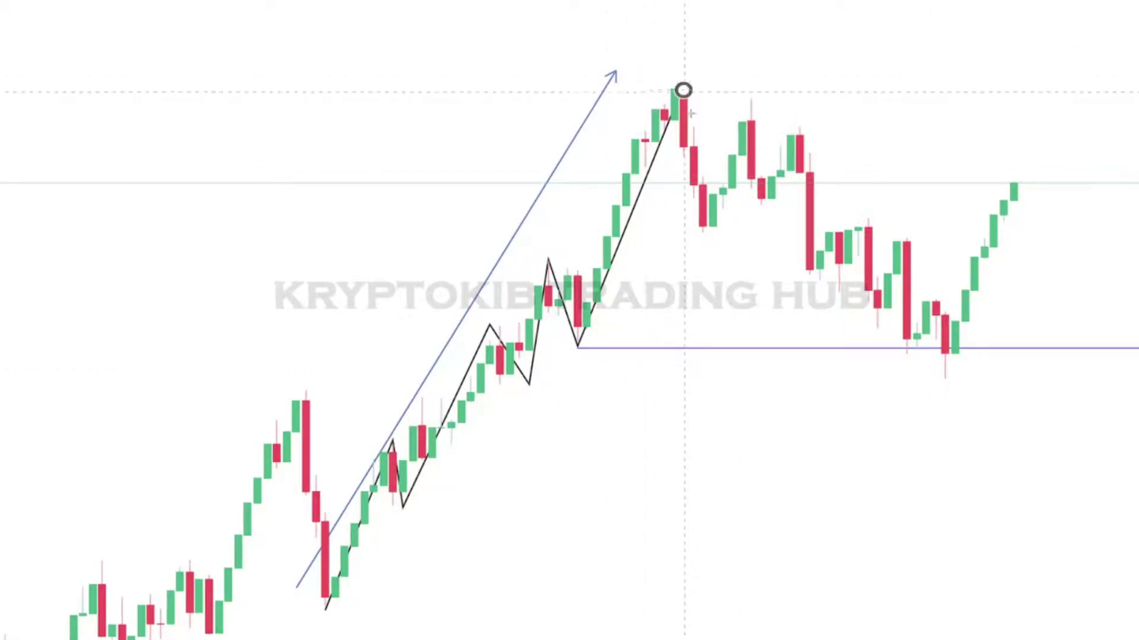
left_click(683, 90)
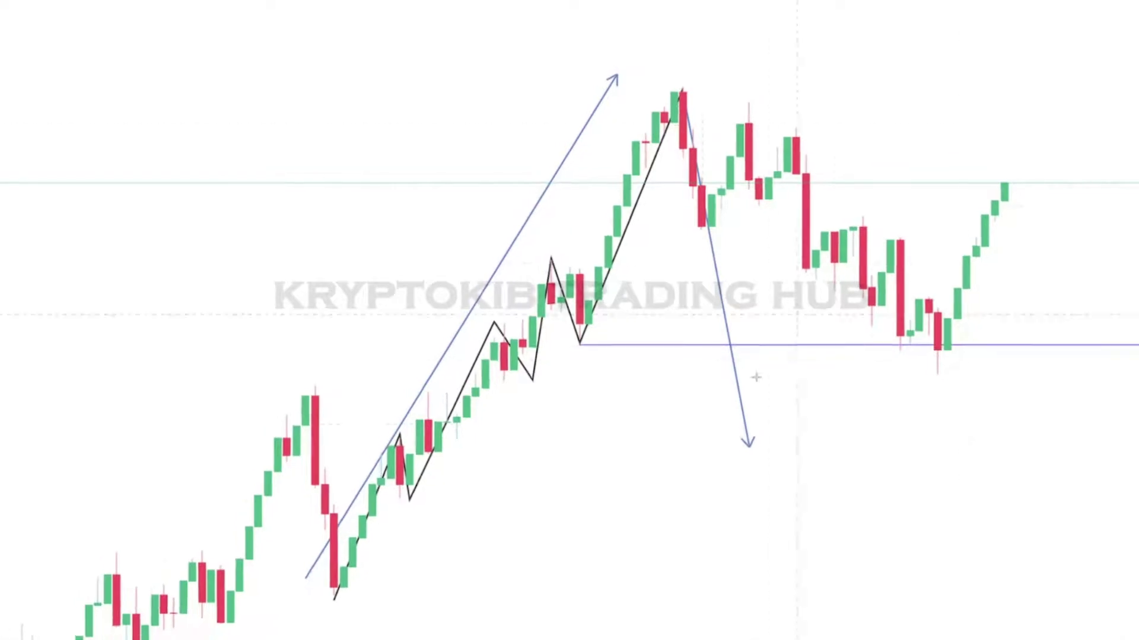
Draw a Fibonacci retracement from about 20041 up to about 20920 and cover its 0.618–0.786 zone with a rectangle
left_click_drag(423, 500, 1020, 113)
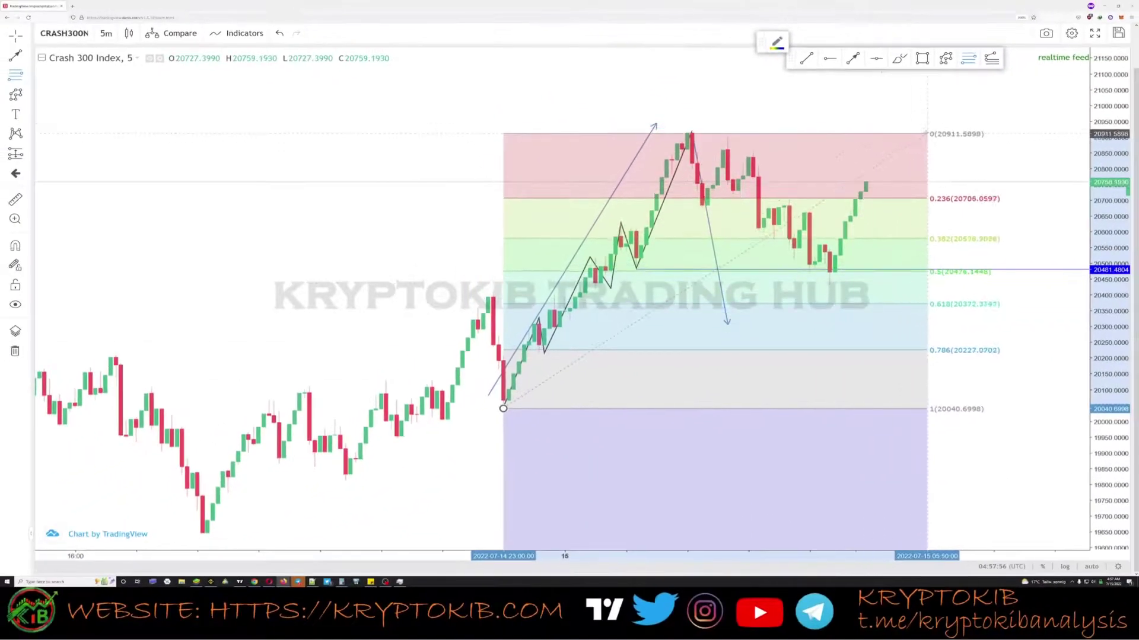
left_click_drag(927, 133, 925, 130)
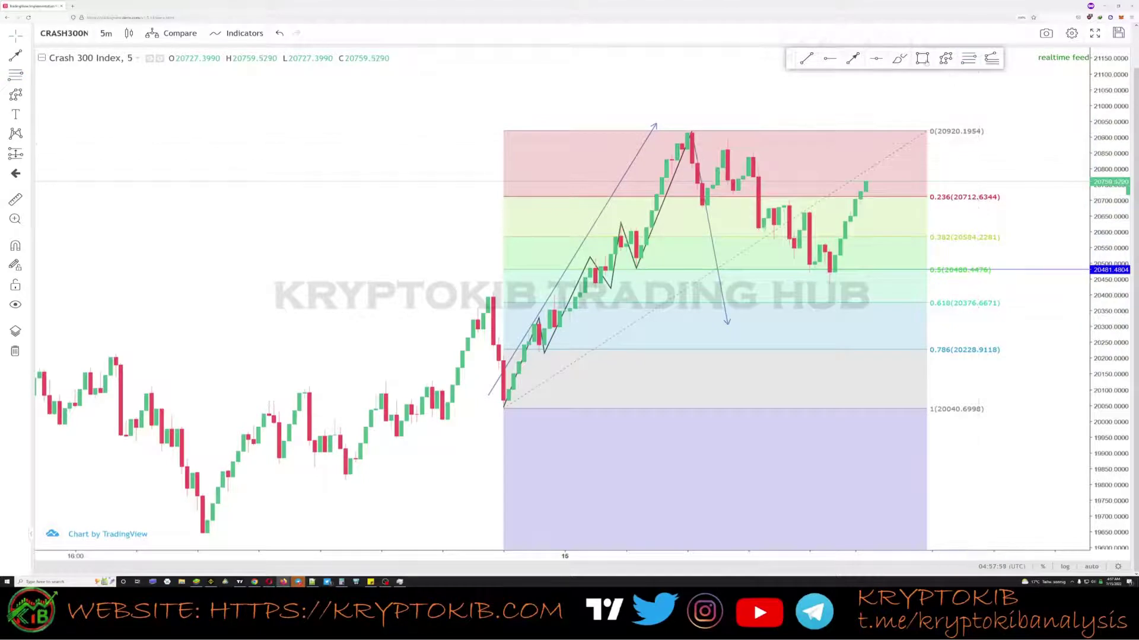
mouse_move(748, 302)
left_mouse_down()
mouse_move(948, 358)
mouse_move(1029, 349)
left_mouse_up()
left_click(1050, 348)
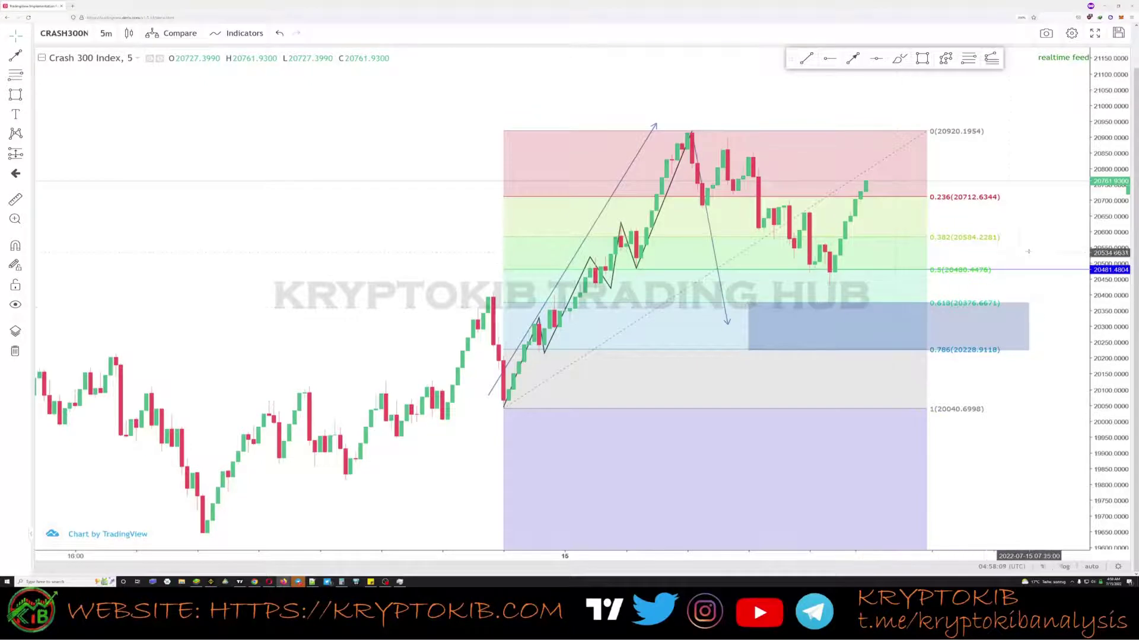
Re-anchor the Fibonacci retracement from about 20431 up to about 20762, and draw a second rectangle over its 0.618–0.786 zone
left_click_drag(1029, 313, 950, 258)
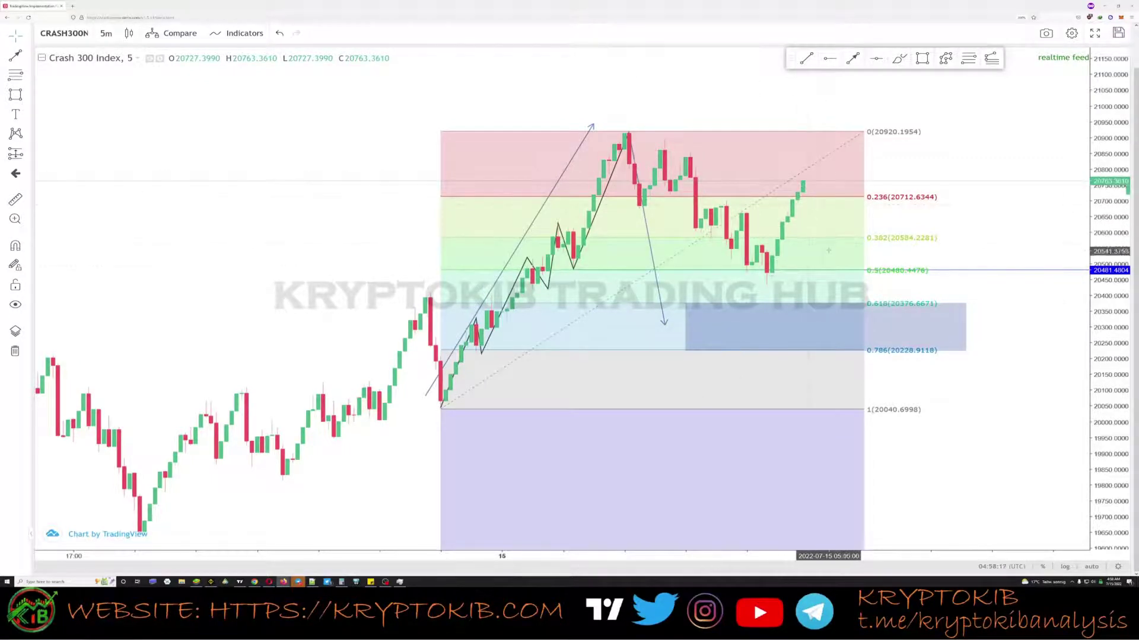
left_click_drag(863, 131, 879, 181)
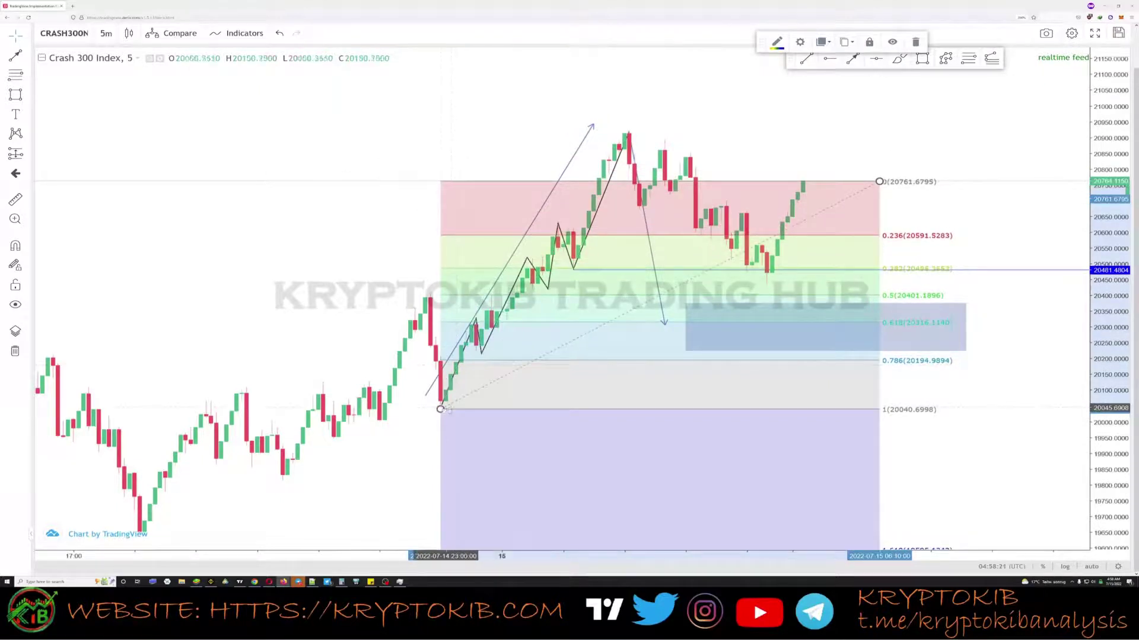
left_click_drag(441, 407, 642, 291)
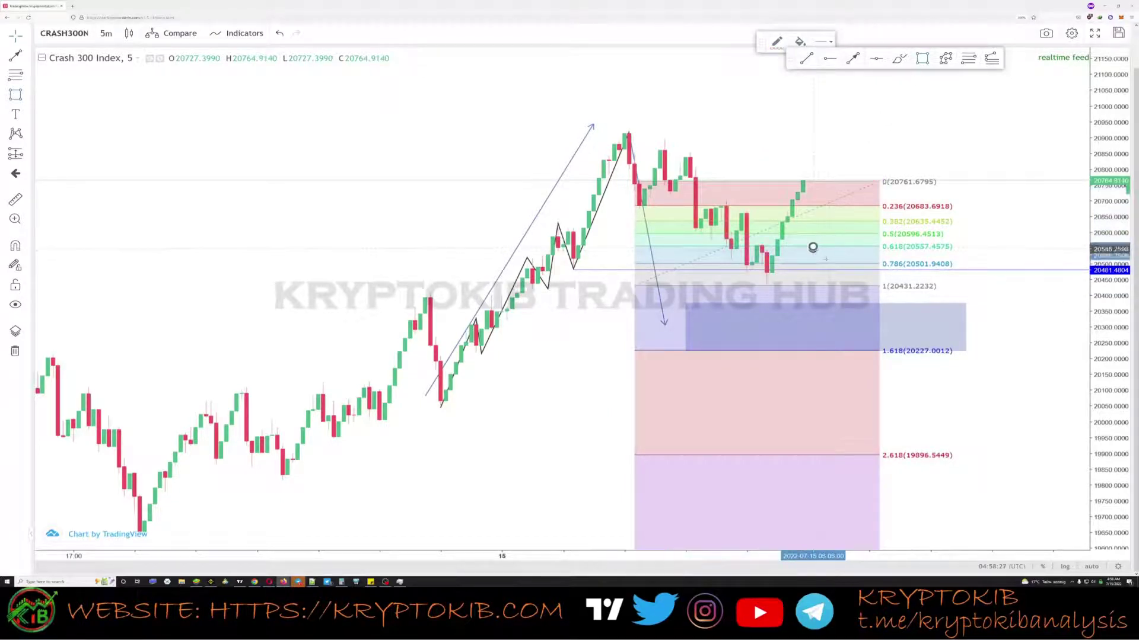
left_click_drag(813, 248, 944, 264)
left_click(886, 238)
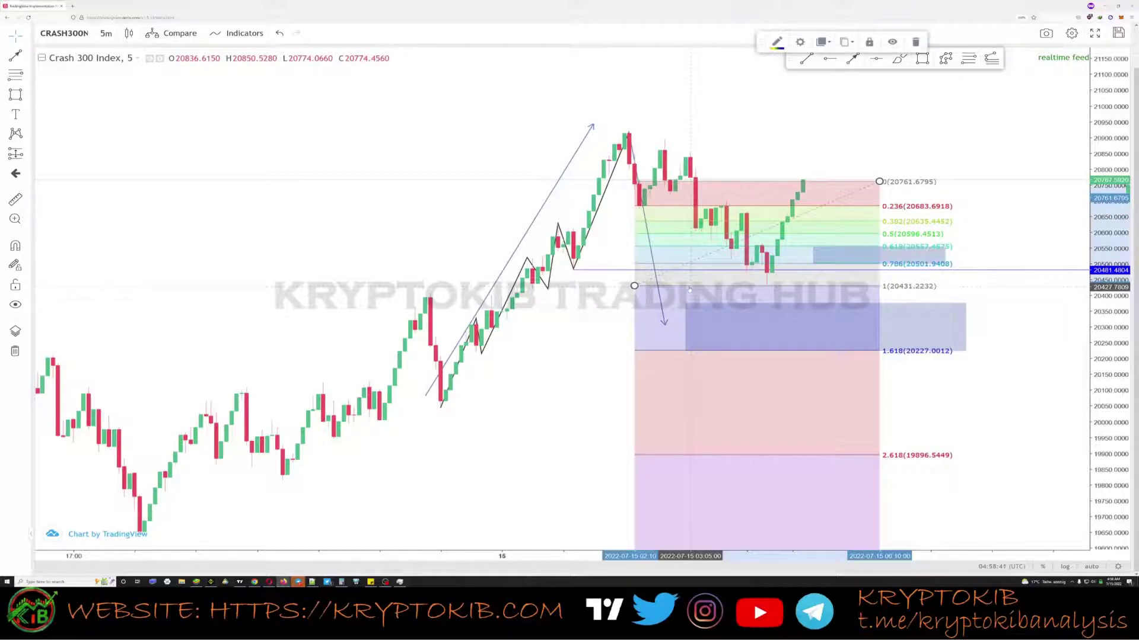
Delete the Fibonacci retracement, the rally's zigzag path, and the upward and downward arrows, keeping the ray and both rectangles
key("Delete")
key("Delete")
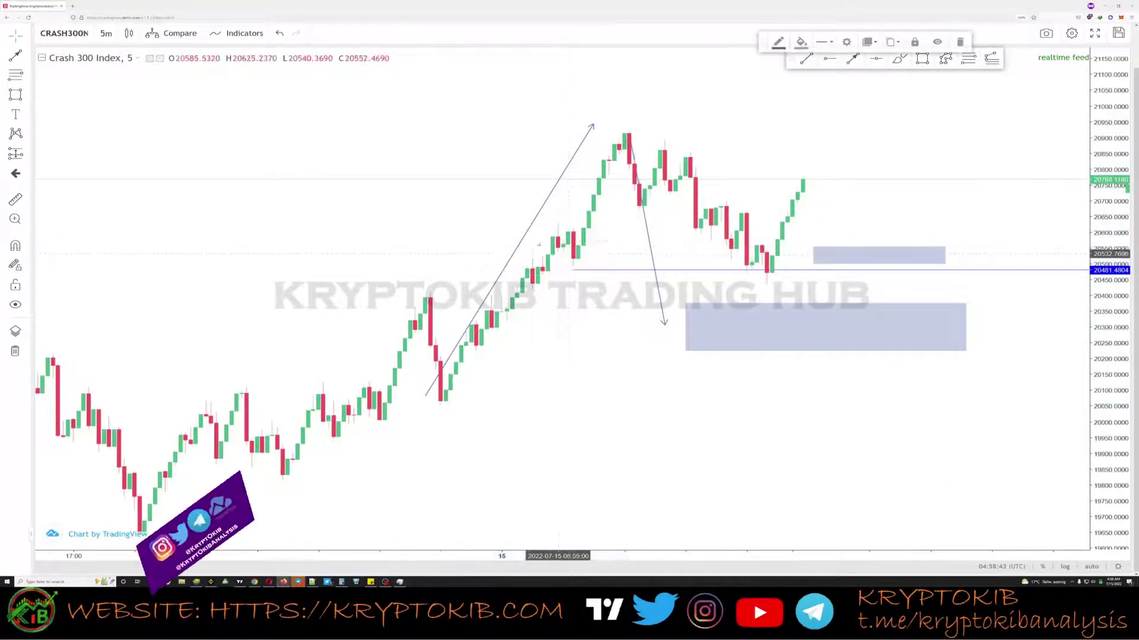
left_click(528, 235)
key("Delete")
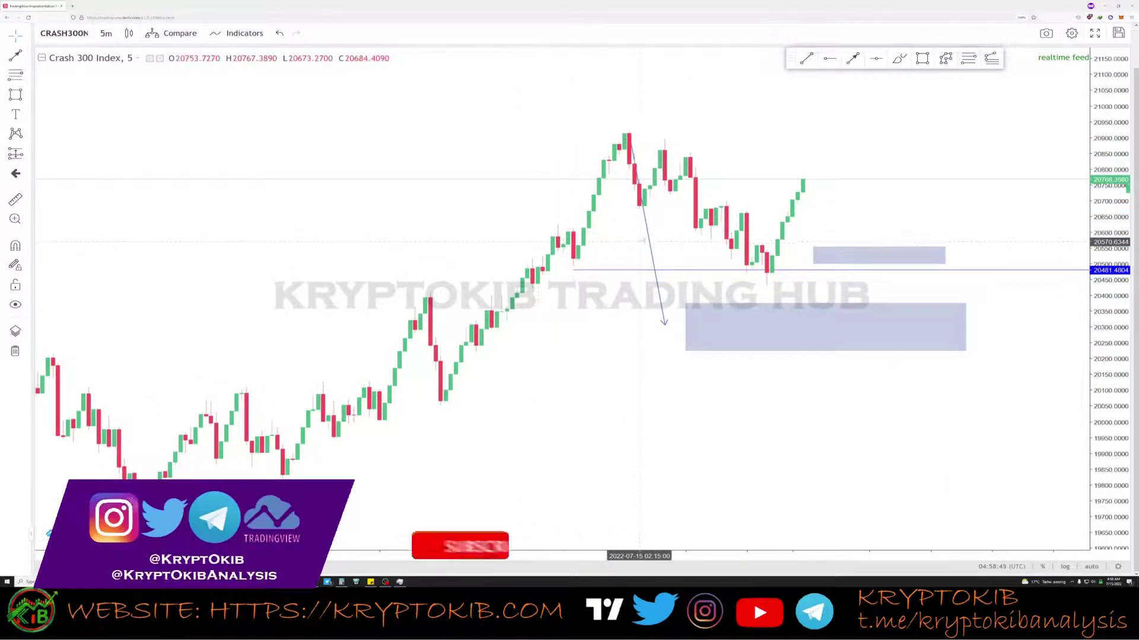
left_click(619, 270)
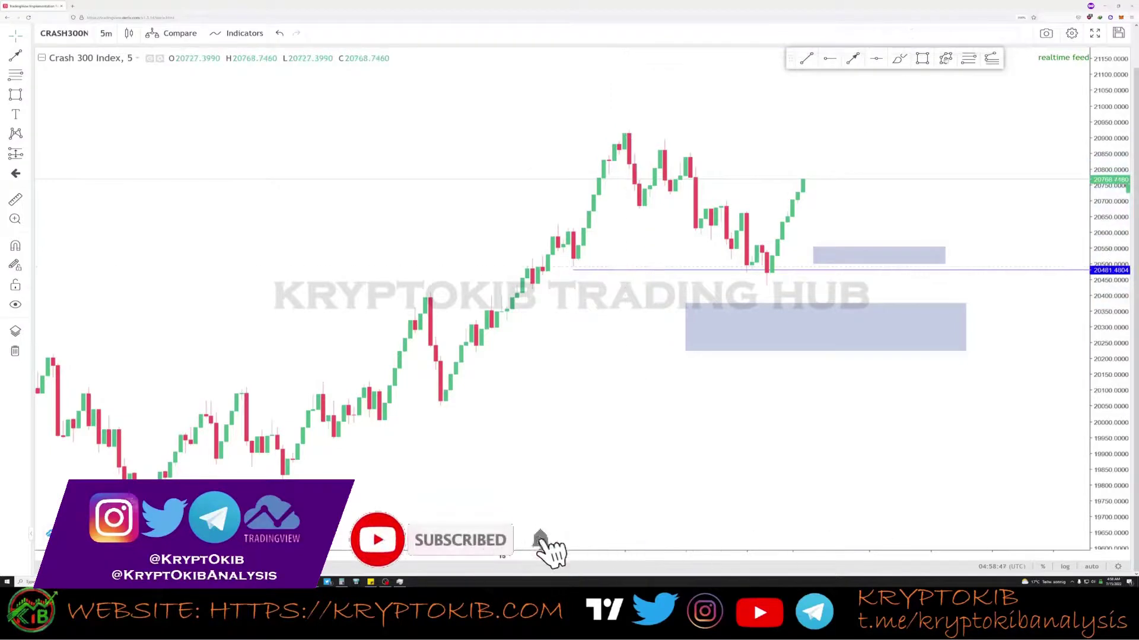
Trace the pullback with a zigzag path from the high at about 20920 to the low at about 20431, ending at about 20775
left_click(629, 130)
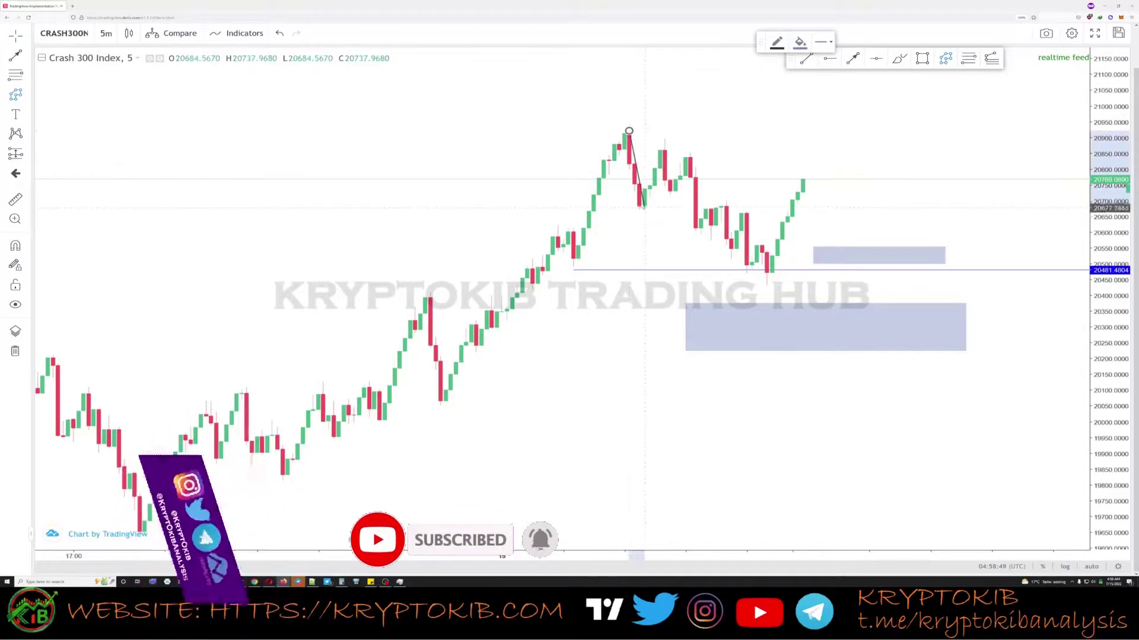
left_click(639, 211)
left_click(664, 138)
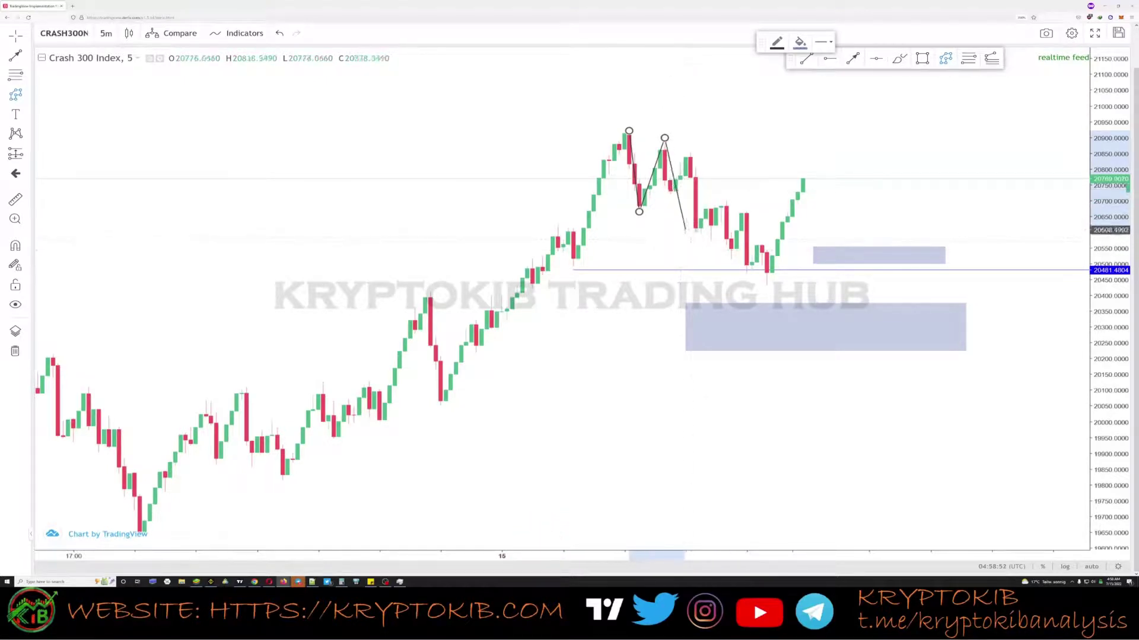
left_click(710, 241)
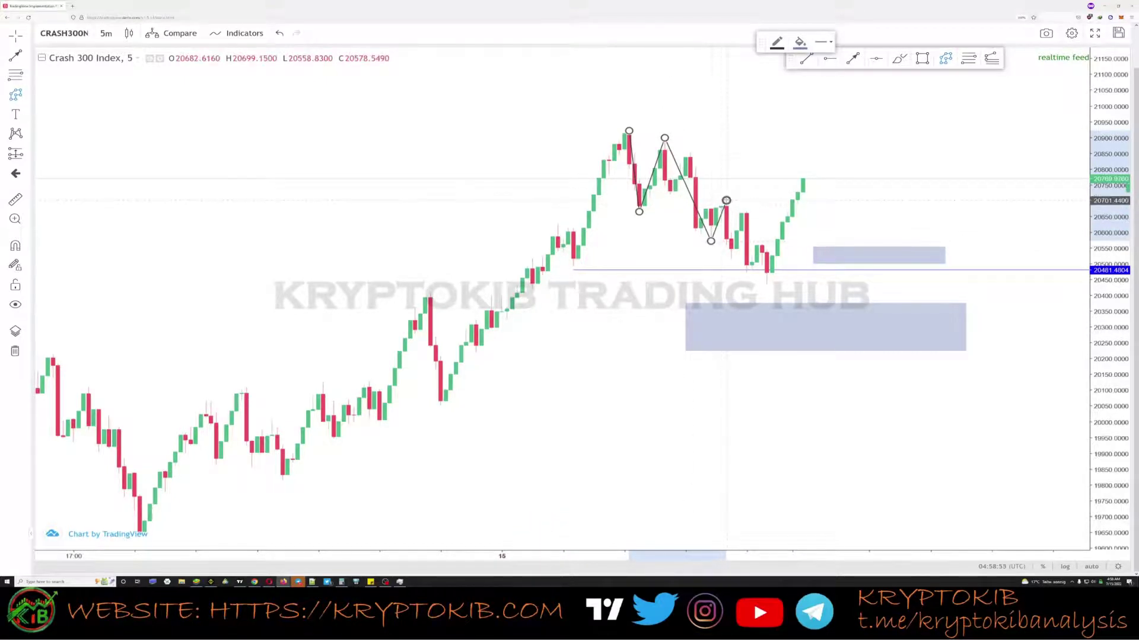
left_click(726, 200)
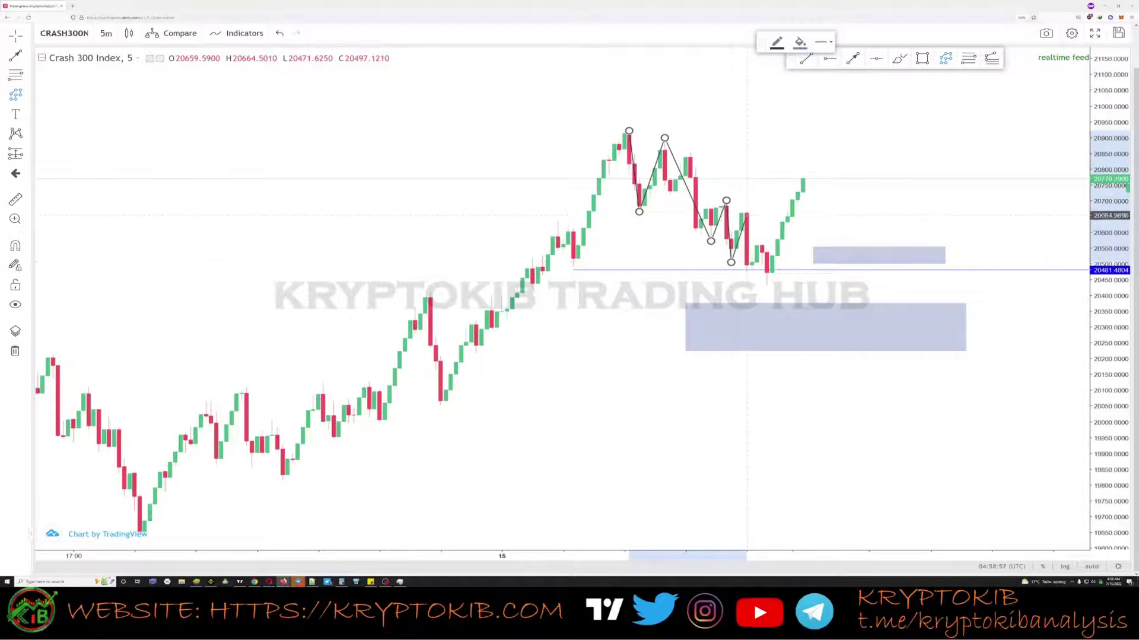
left_click(746, 211)
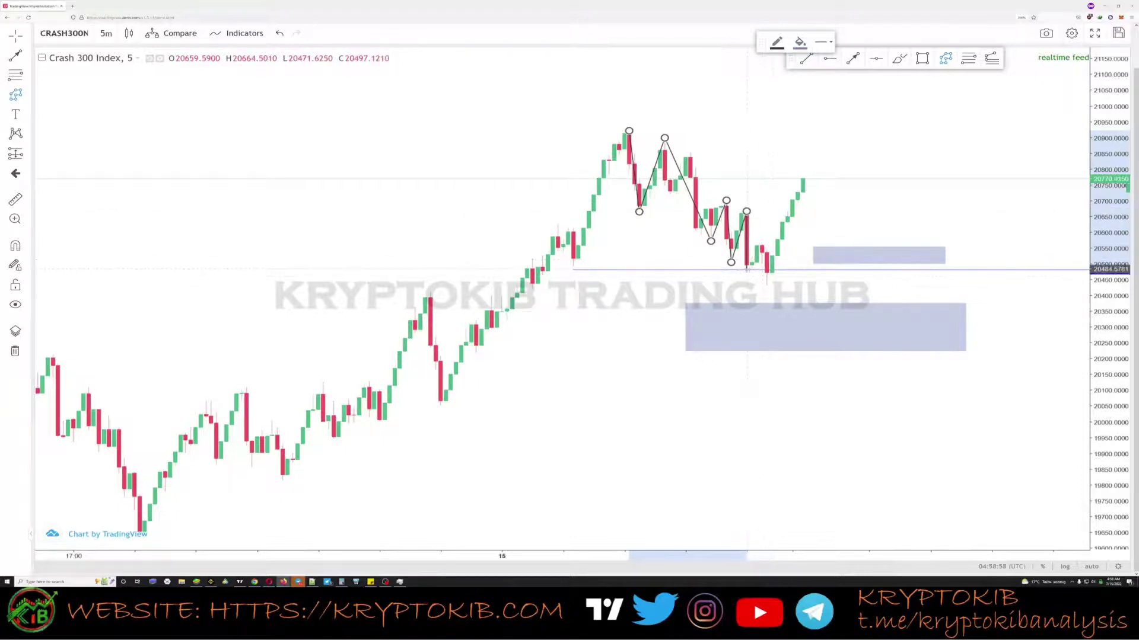
left_click(766, 286)
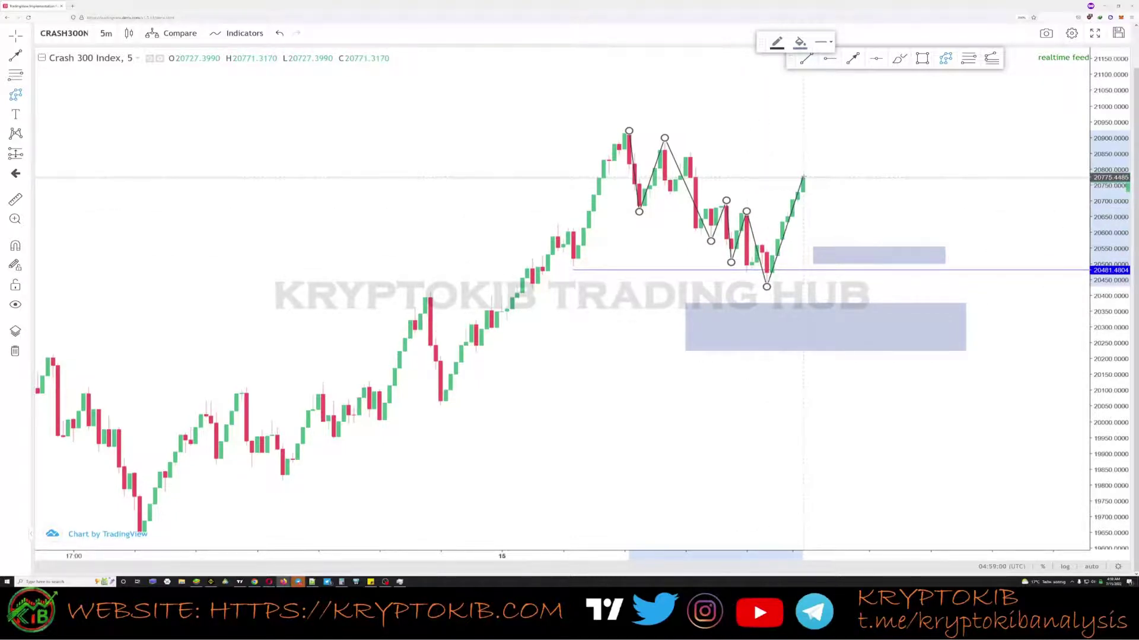
left_click(803, 177)
key("Escape")
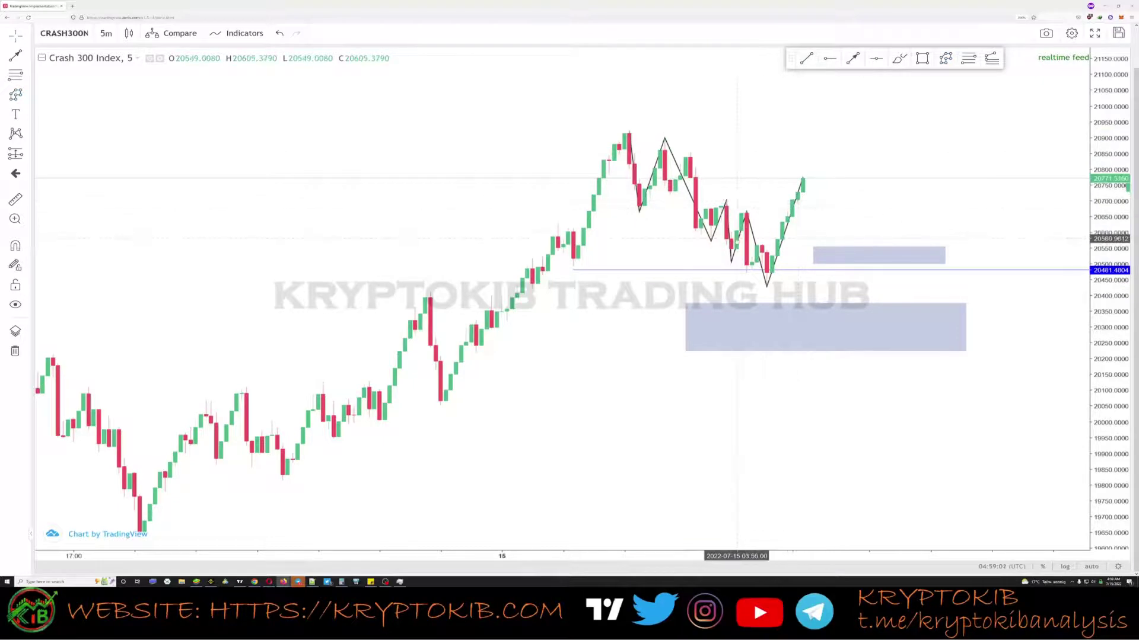
Move the pullback's zigzag path to the empty area below the candles and delete it
left_click_drag(738, 241, 631, 448)
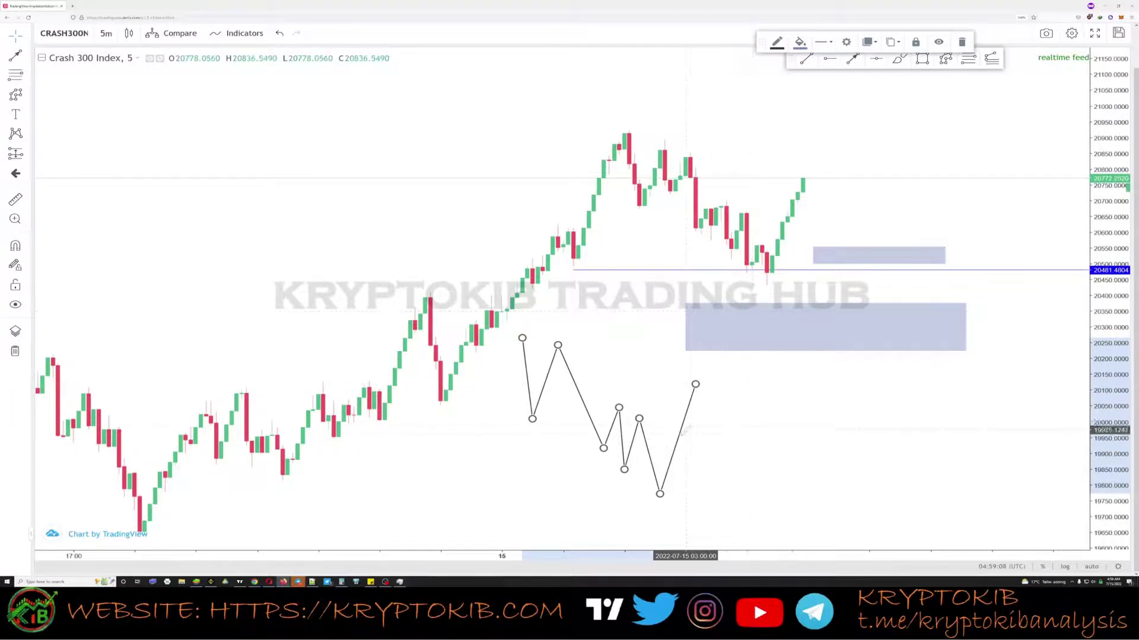
key("Delete")
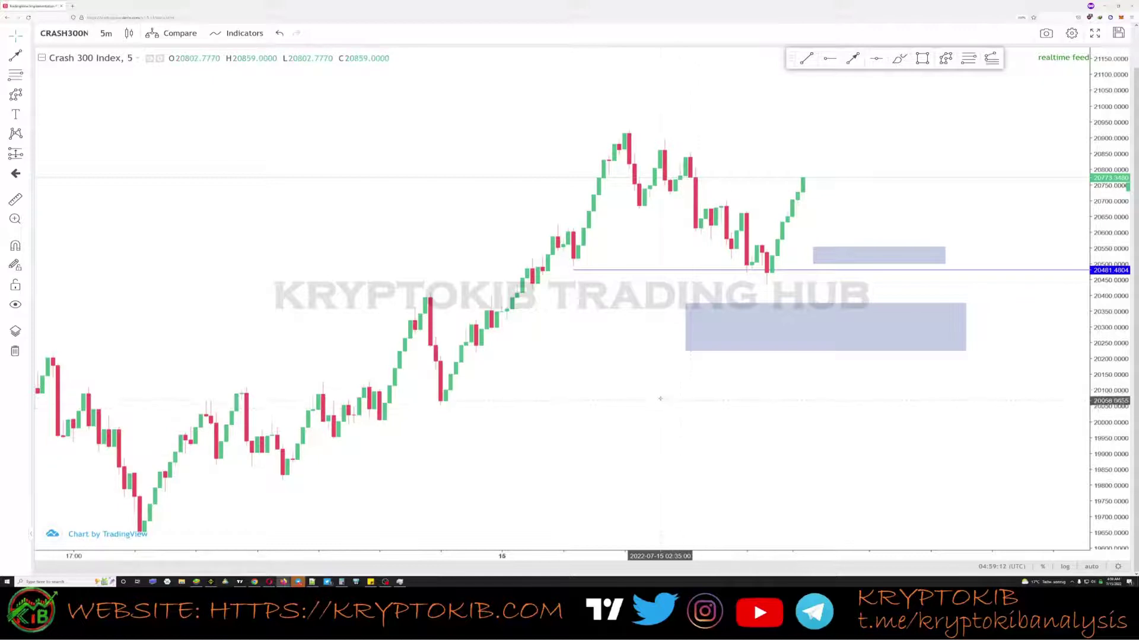
Draw a Fibonacci retracement from about 20486 up to about 20921 and mark its 0.618–0.786 zone with a rectangle
scroll(662, 382, "left", 5)
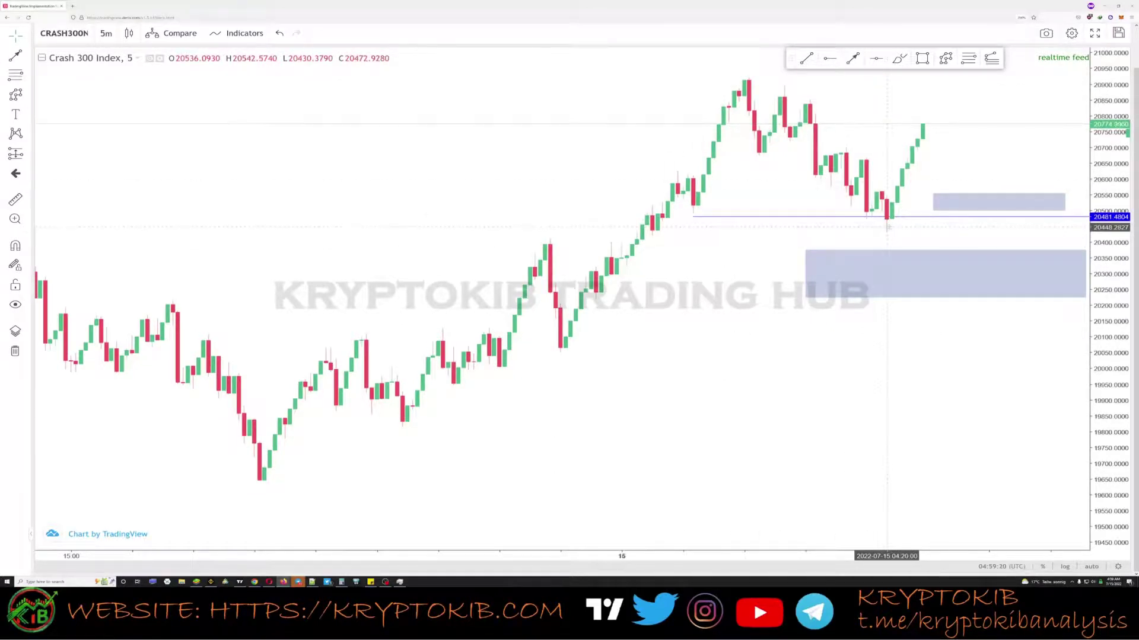
scroll(723, 225, "right", 3)
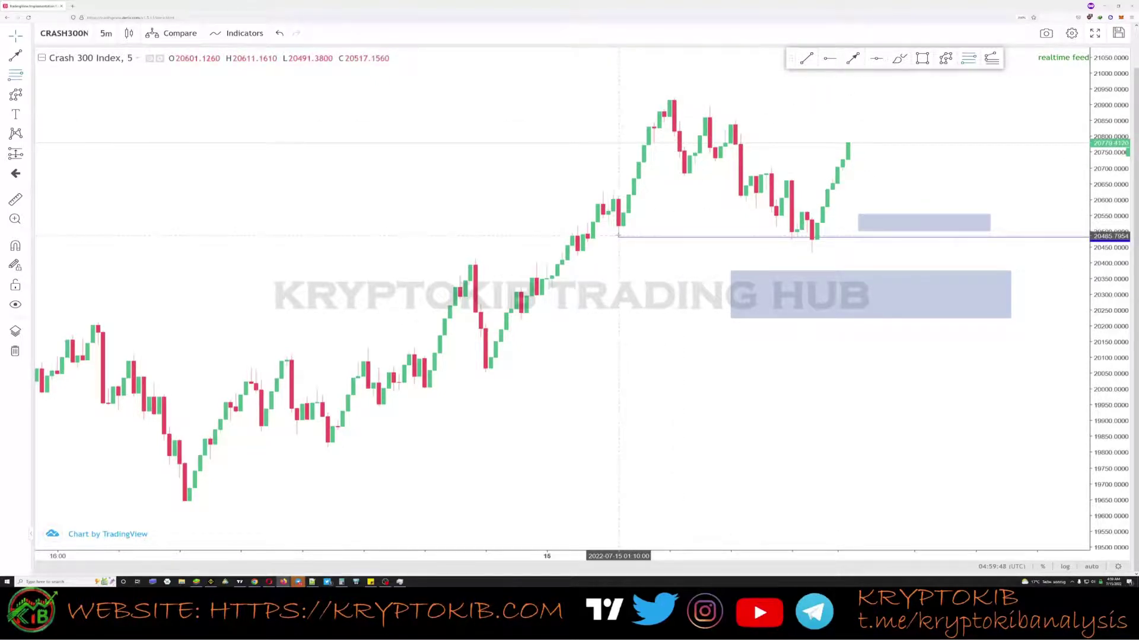
mouse_move(619, 236)
left_mouse_down()
mouse_move(653, 132)
mouse_move(681, 96)
mouse_move(868, 99)
left_mouse_up()
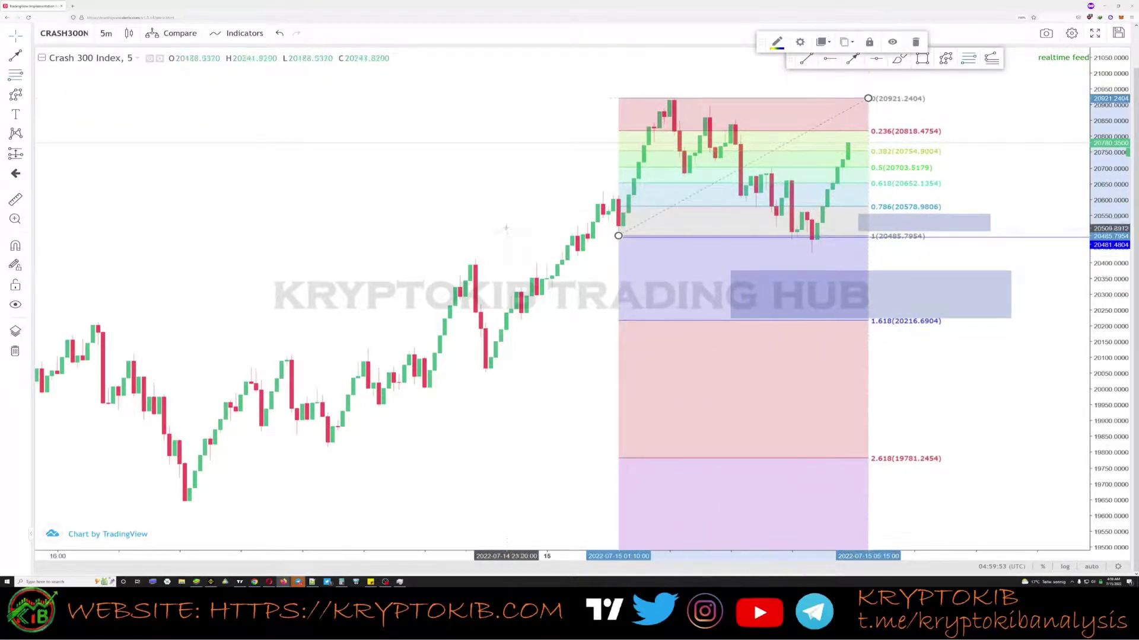
left_click(492, 213)
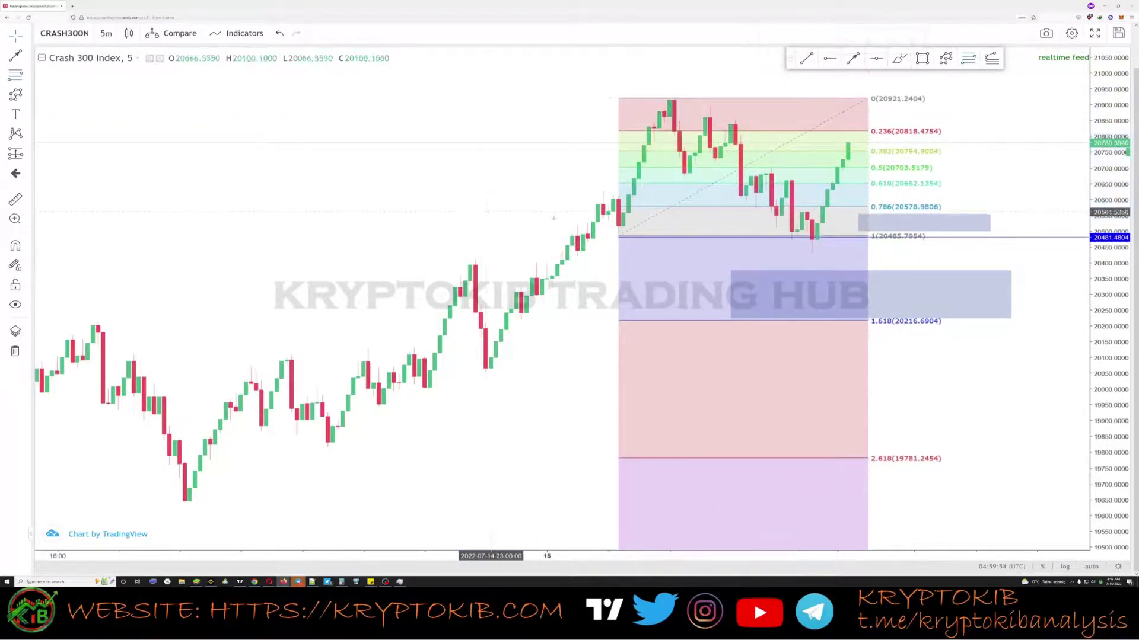
left_click(922, 58)
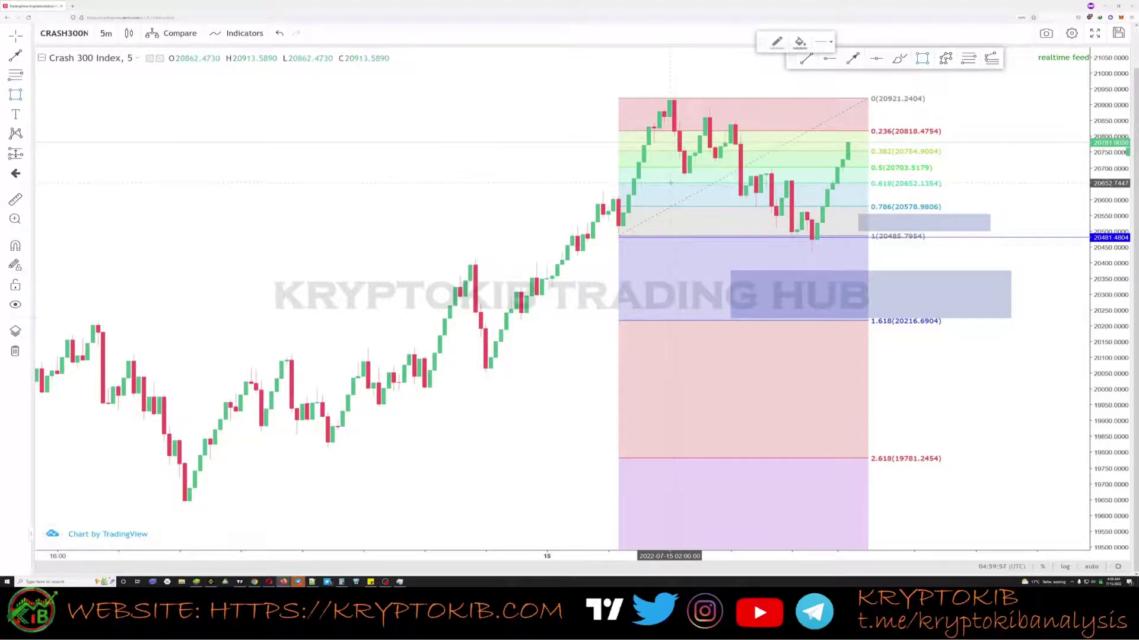
left_click_drag(670, 182, 899, 206)
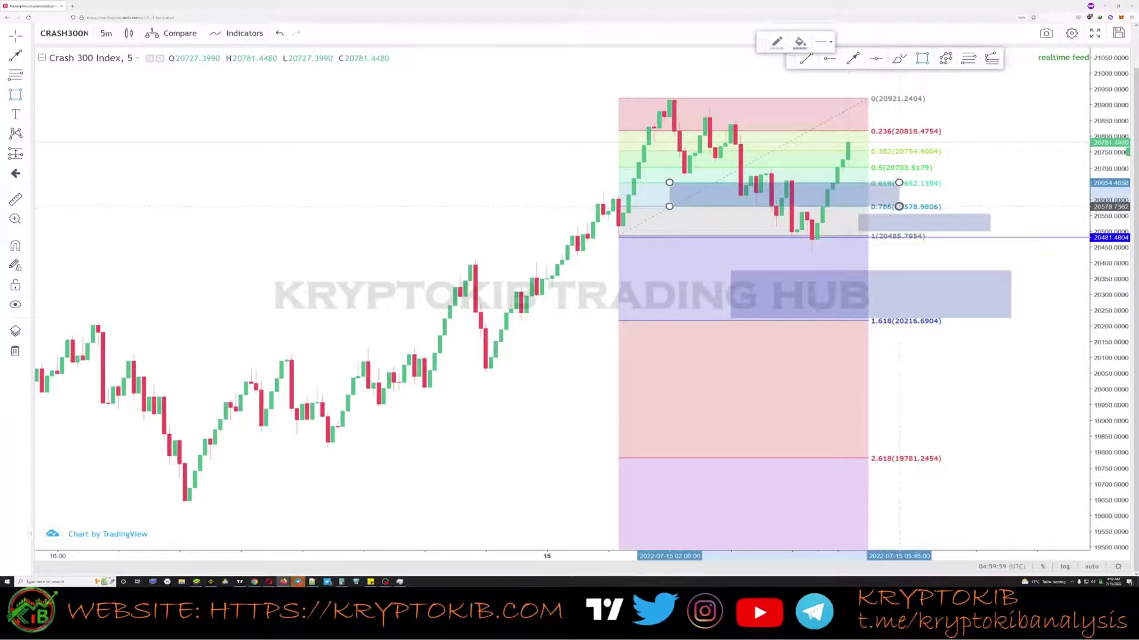
left_click(985, 202)
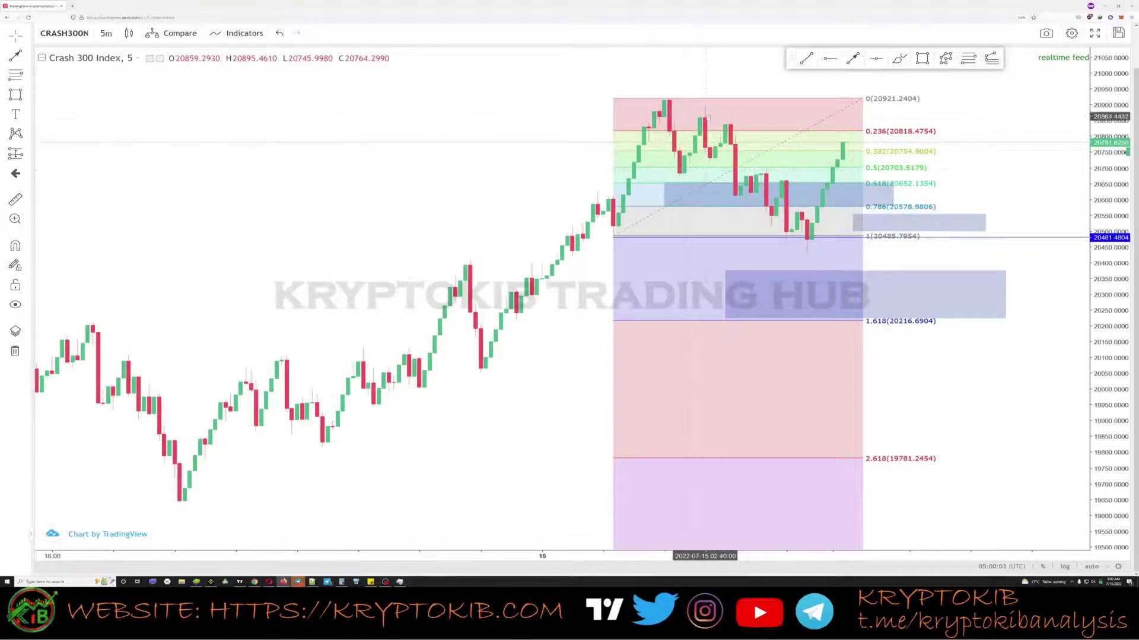
Delete the Fibonacci retracement on the last up leg and the rectangle over its 0.618–0.786 zone
left_click(764, 179)
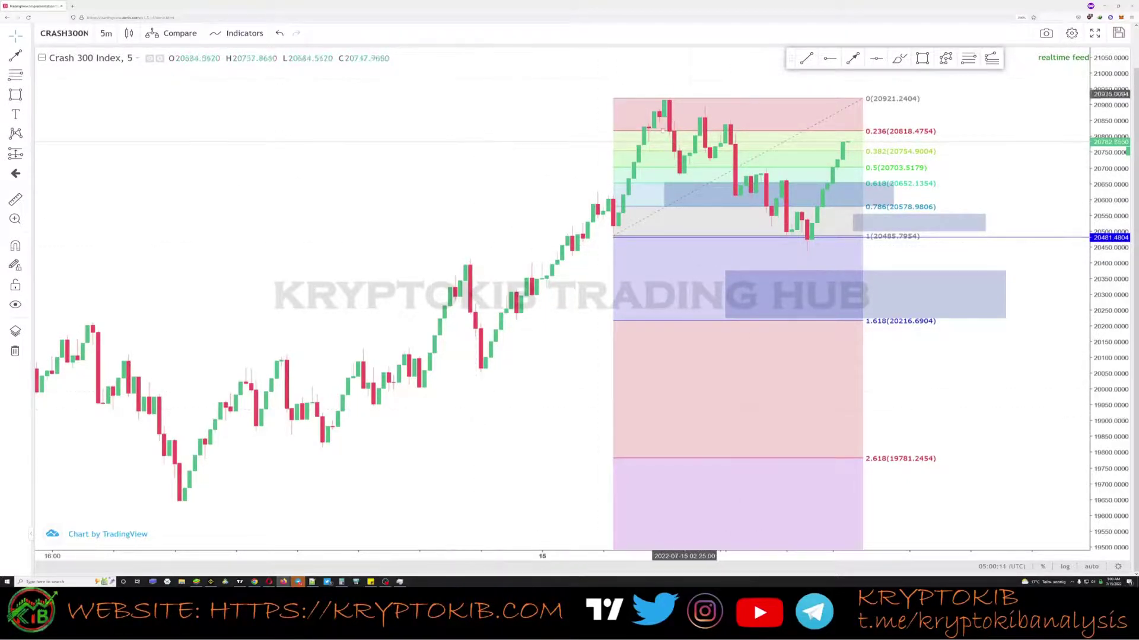
left_click(680, 202)
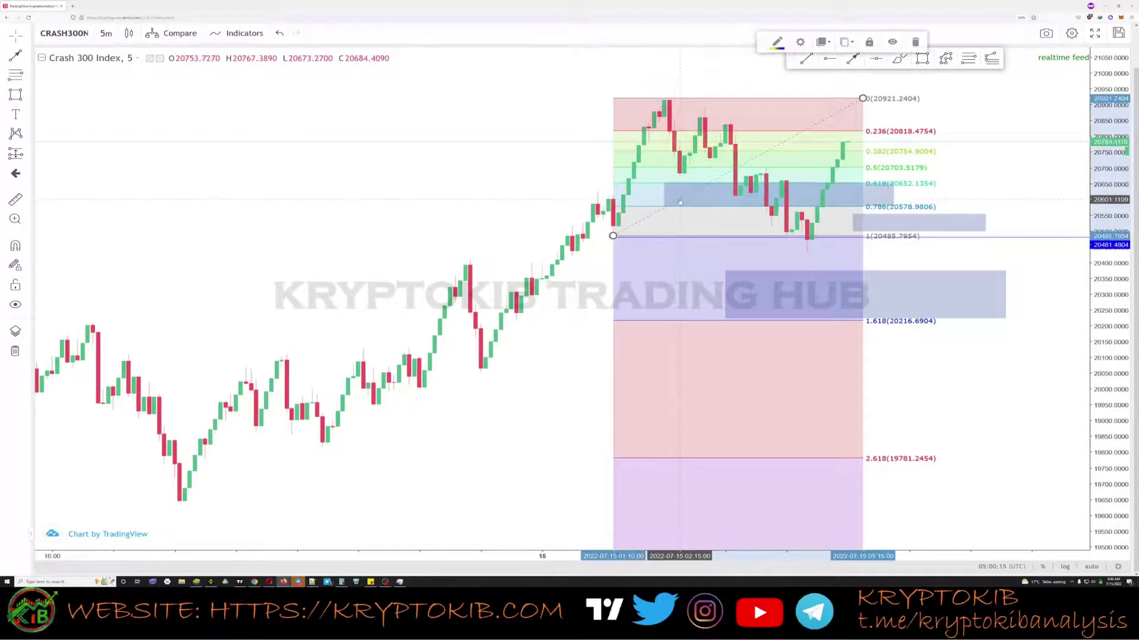
key("Delete")
left_click(680, 199)
key("Delete")
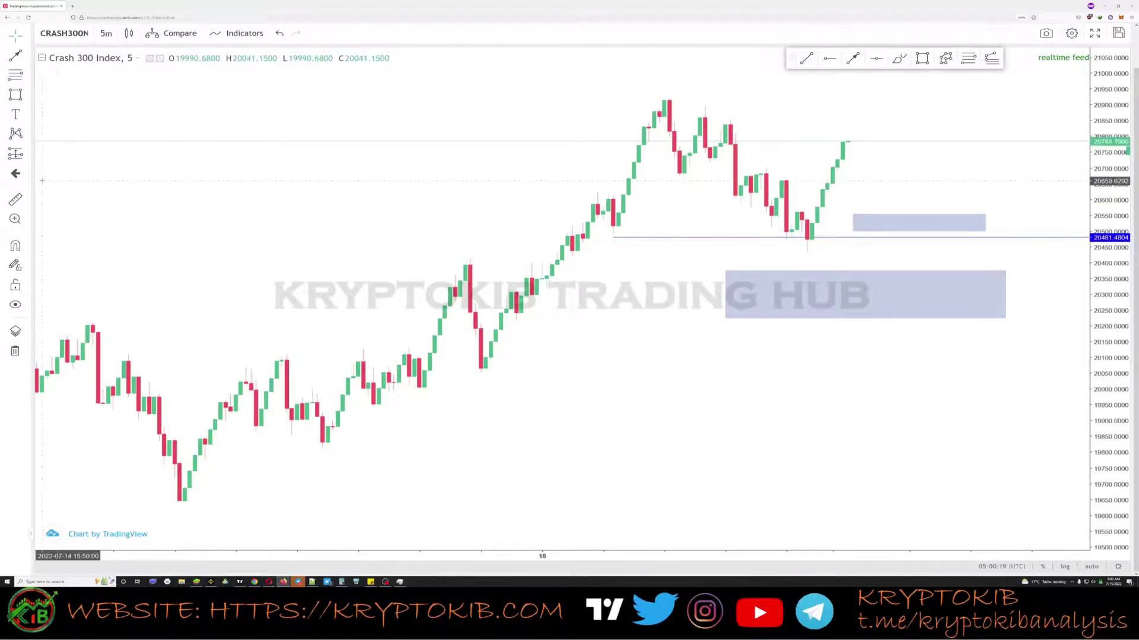
Draw an Elliott Impulse Wave (12345) on the rally from about 20049 through 20334, 20198, 20637 and 20481 to the high near 20931
left_click(28, 134)
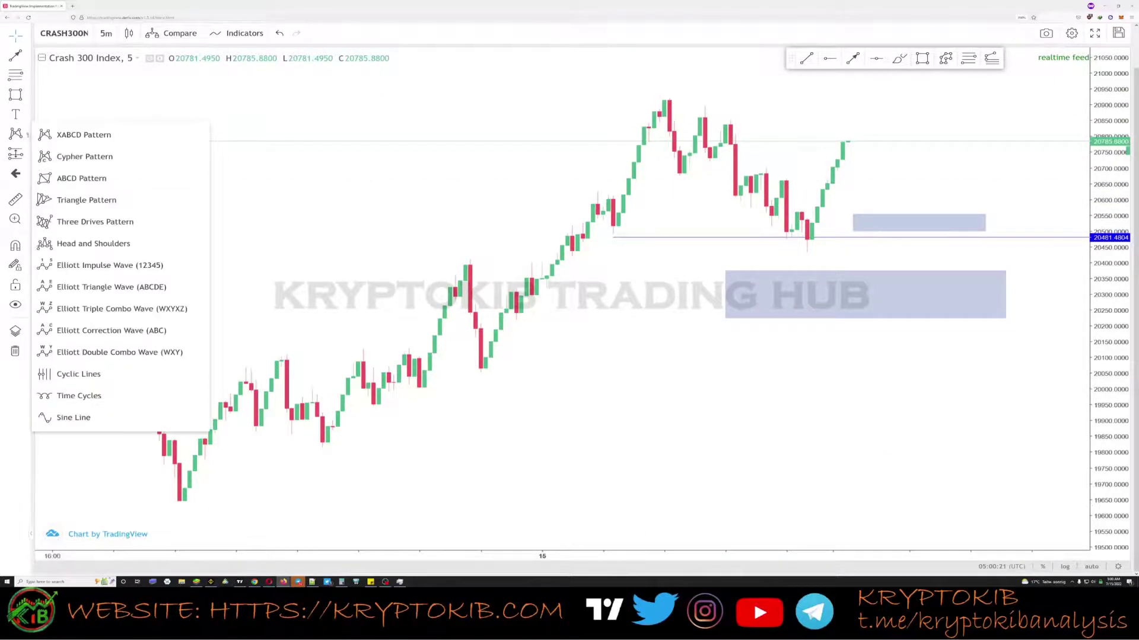
left_click(78, 267)
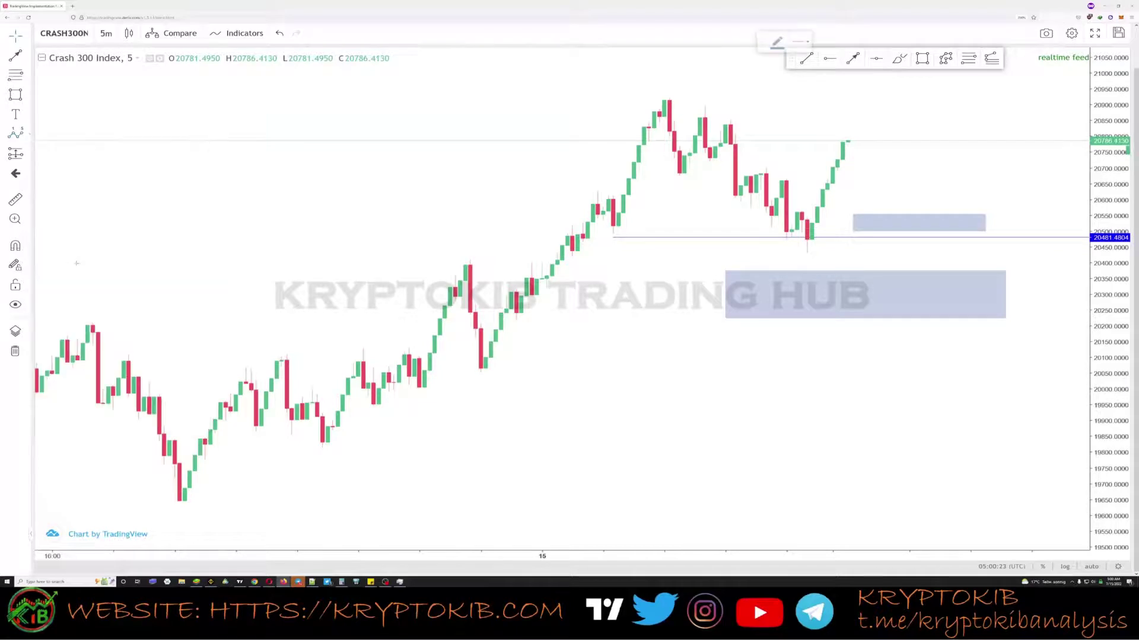
left_click(481, 373)
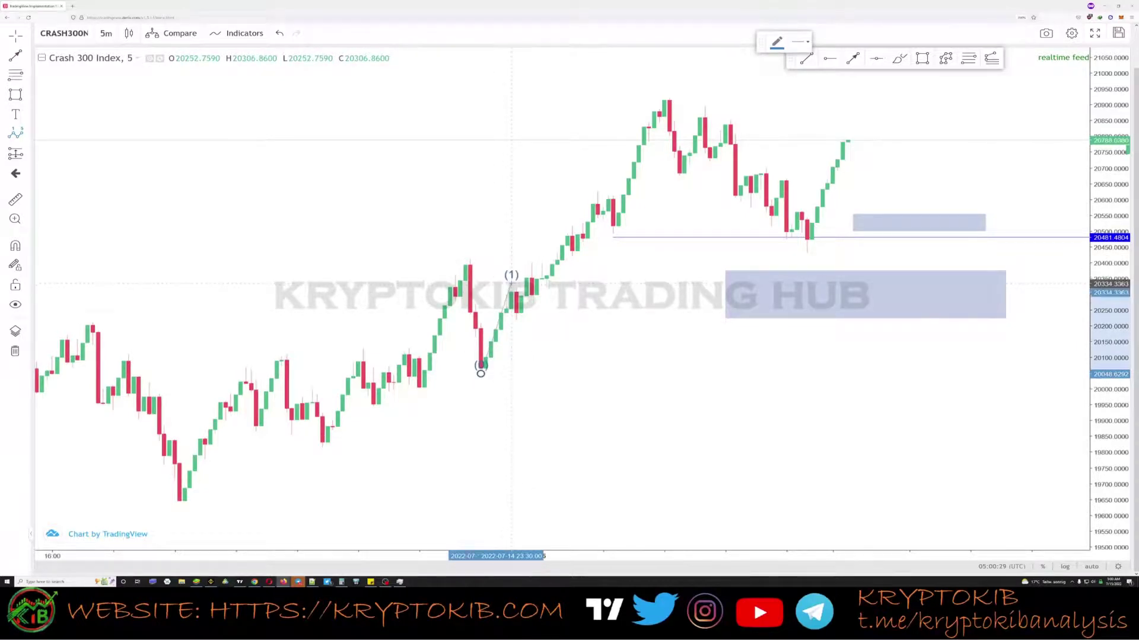
left_click(511, 284)
left_click(520, 326)
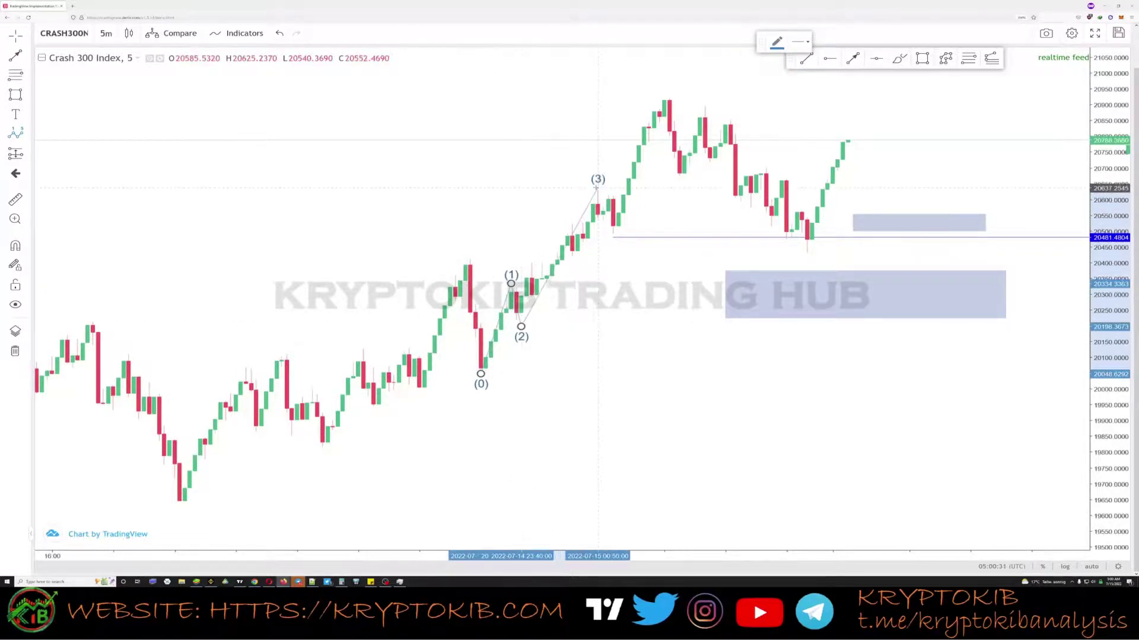
left_click(598, 188)
left_click(612, 236)
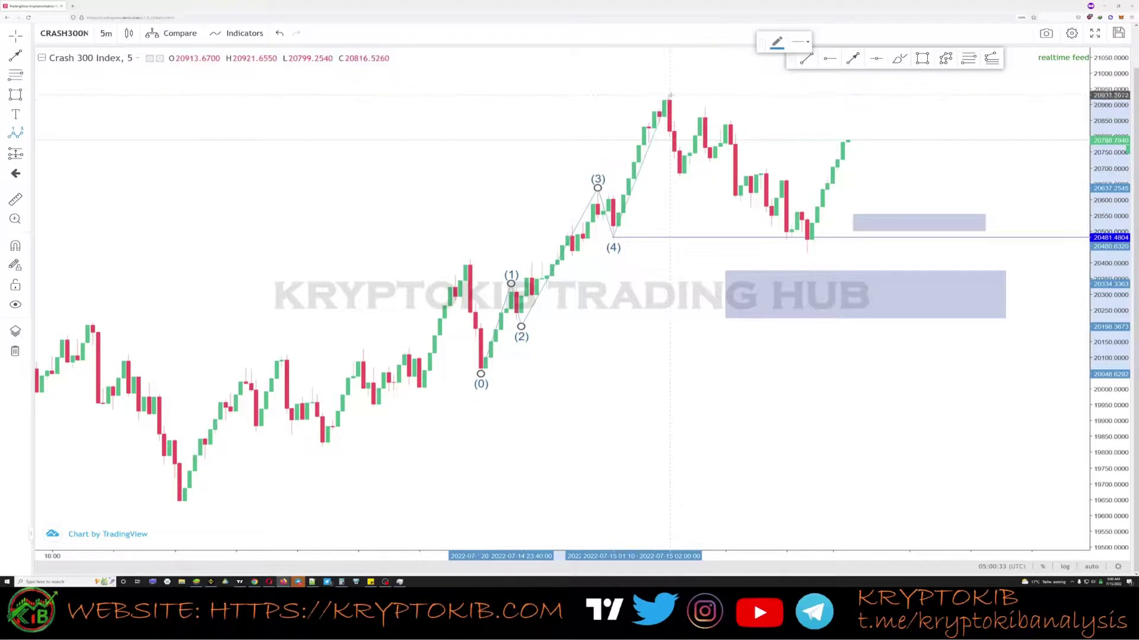
left_click(668, 98)
left_click(710, 103)
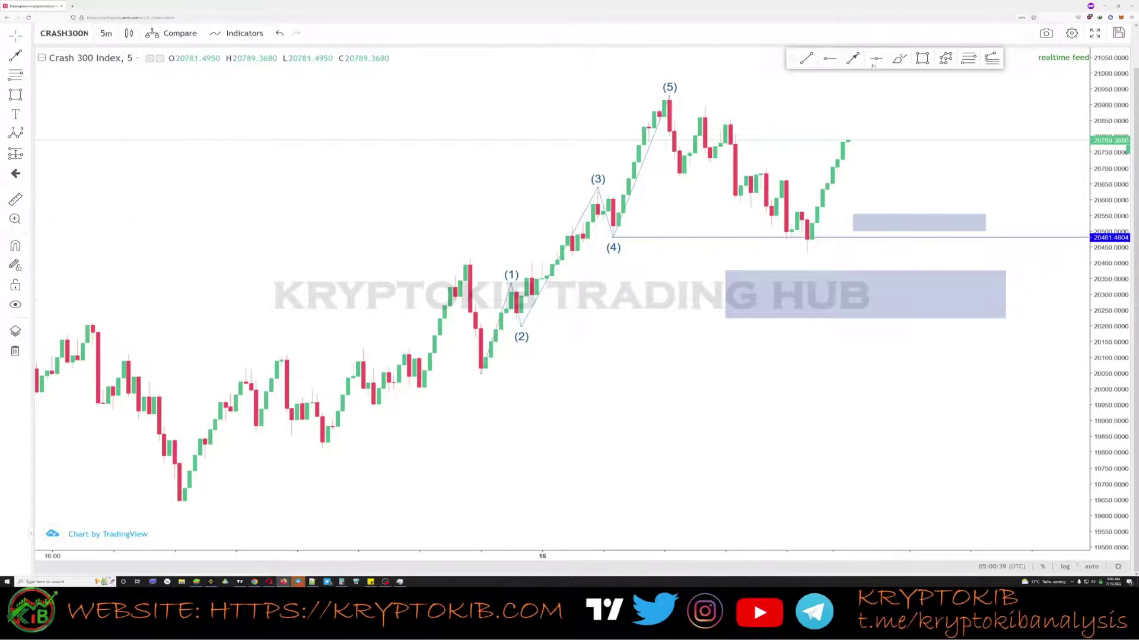
Draw an Elliott Correction Wave (ABC) from the high at about 20923, placing A near 20651, B near 20890 and C at the pullback low
left_click(28, 133)
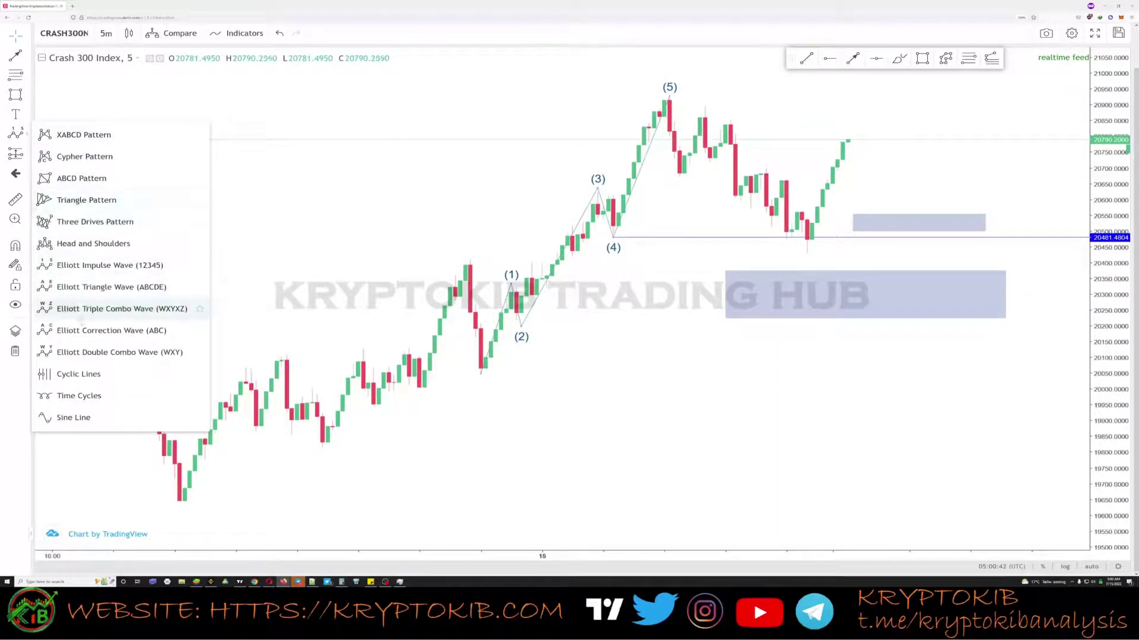
left_click(111, 331)
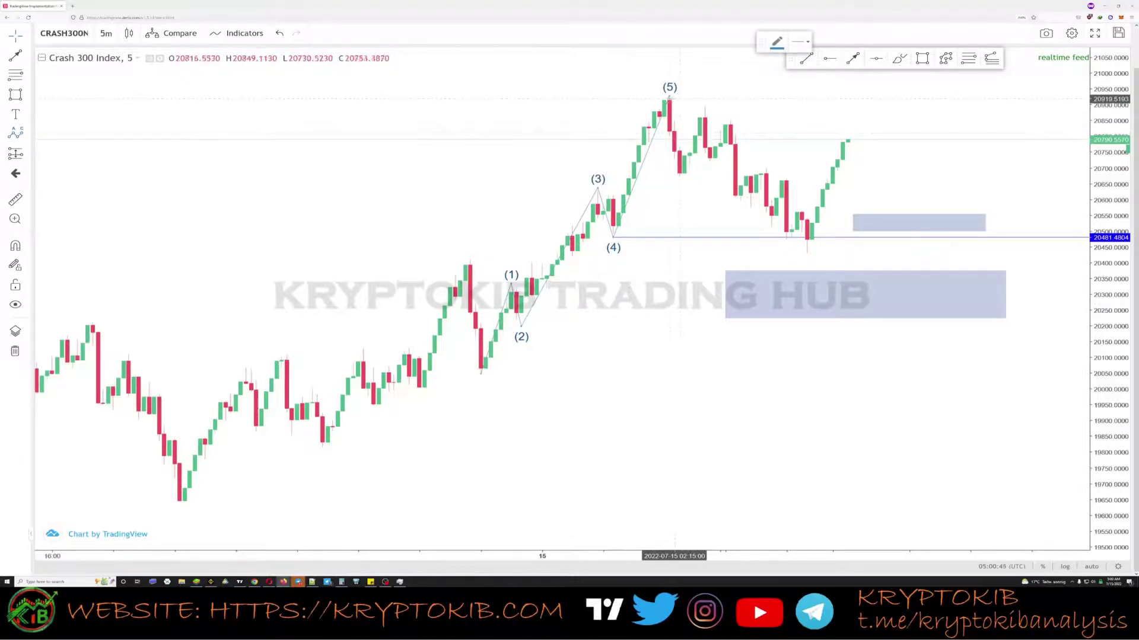
left_click(670, 98)
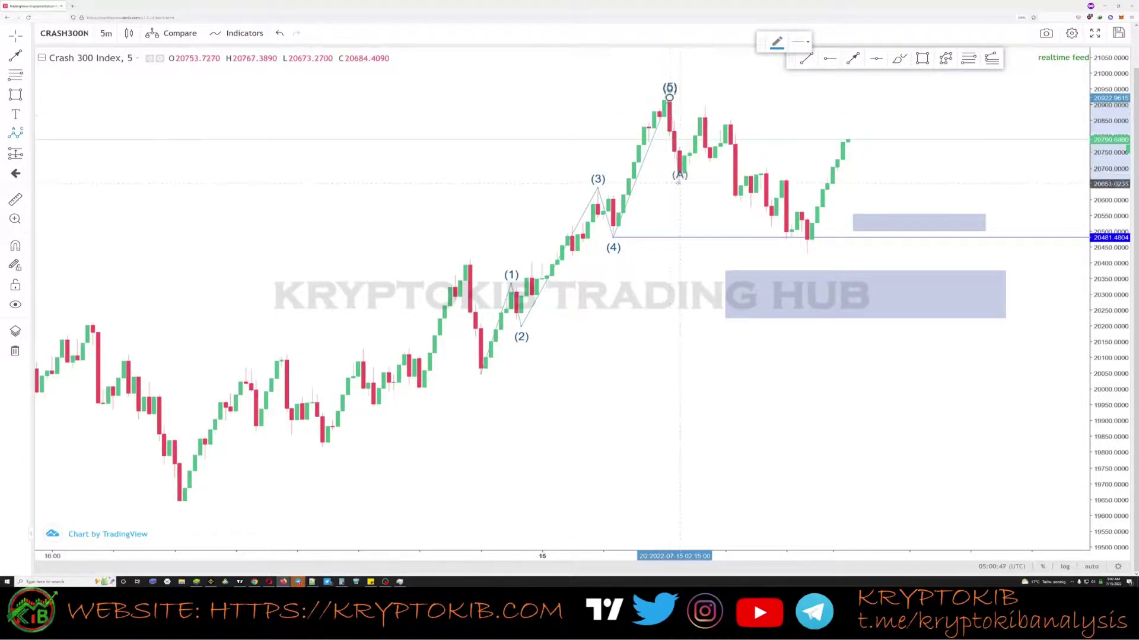
left_click(679, 184)
left_click(705, 108)
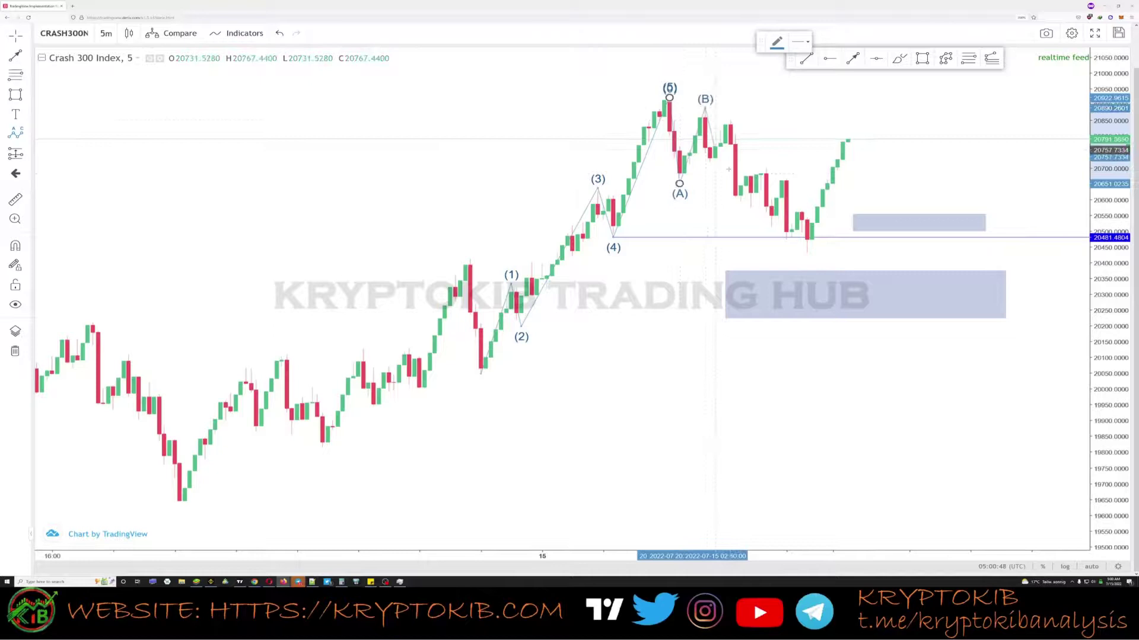
double_click(804, 252)
key("Escape")
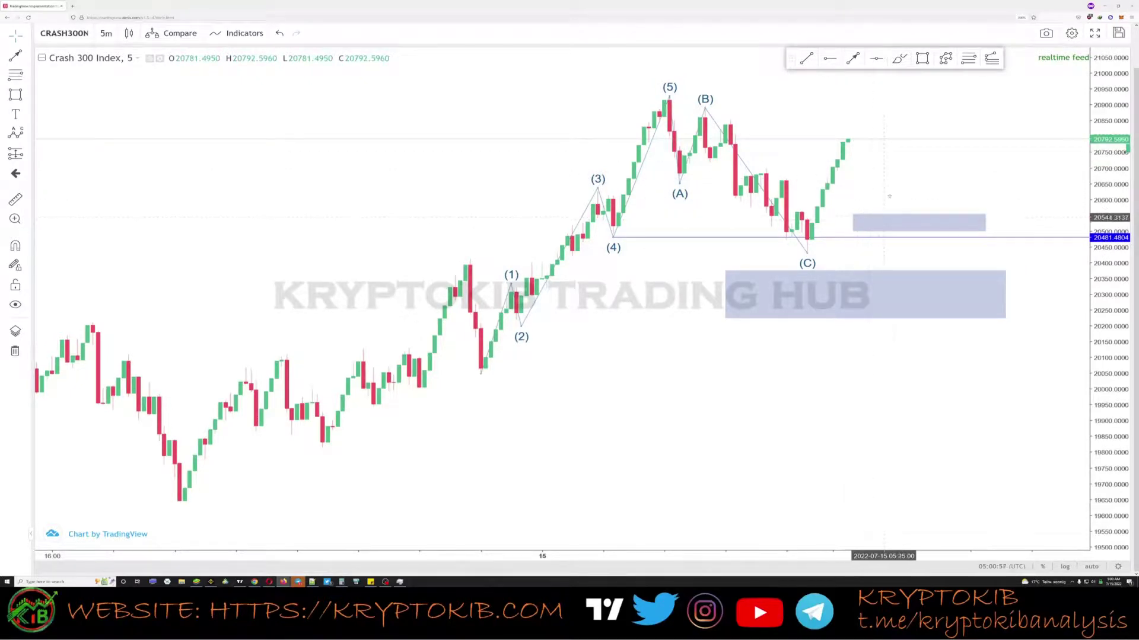
Delete the Elliott correction wave, the Elliott impulse wave and the horizontal ray at the key higher low
left_click_drag(884, 178, 741, 252)
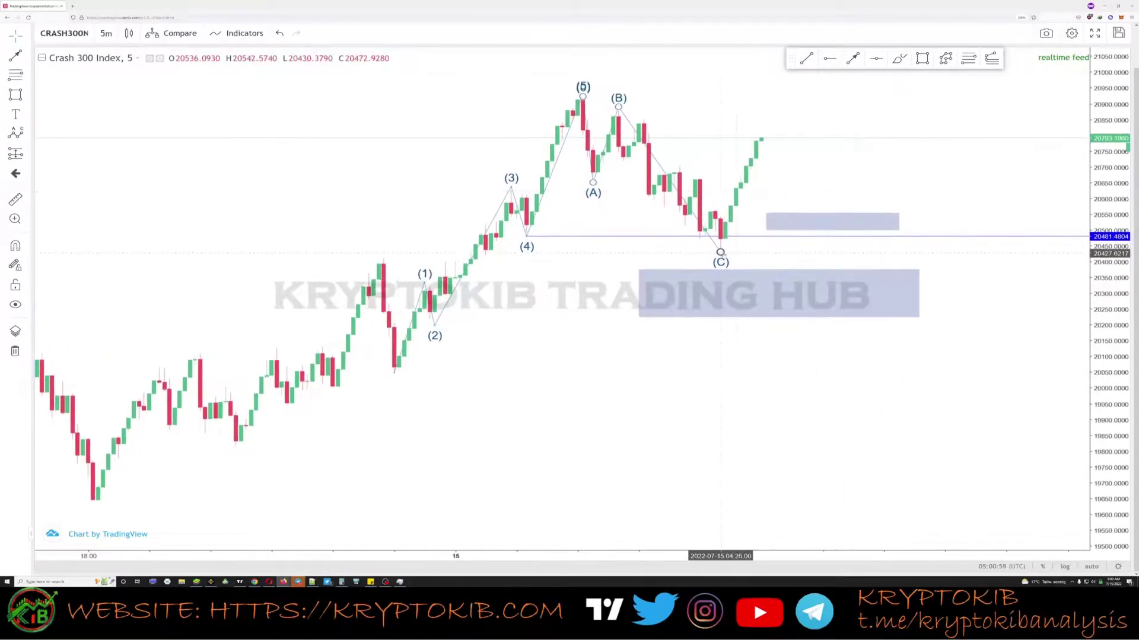
left_click(720, 253)
key("Delete")
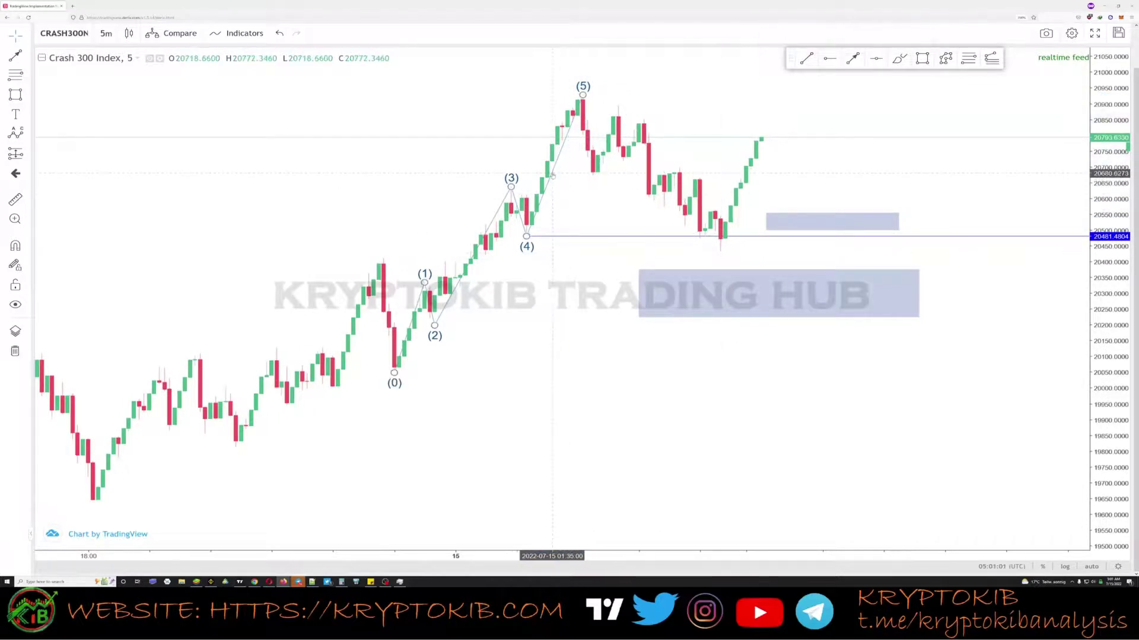
key("Delete")
left_click(565, 238)
key("Delete")
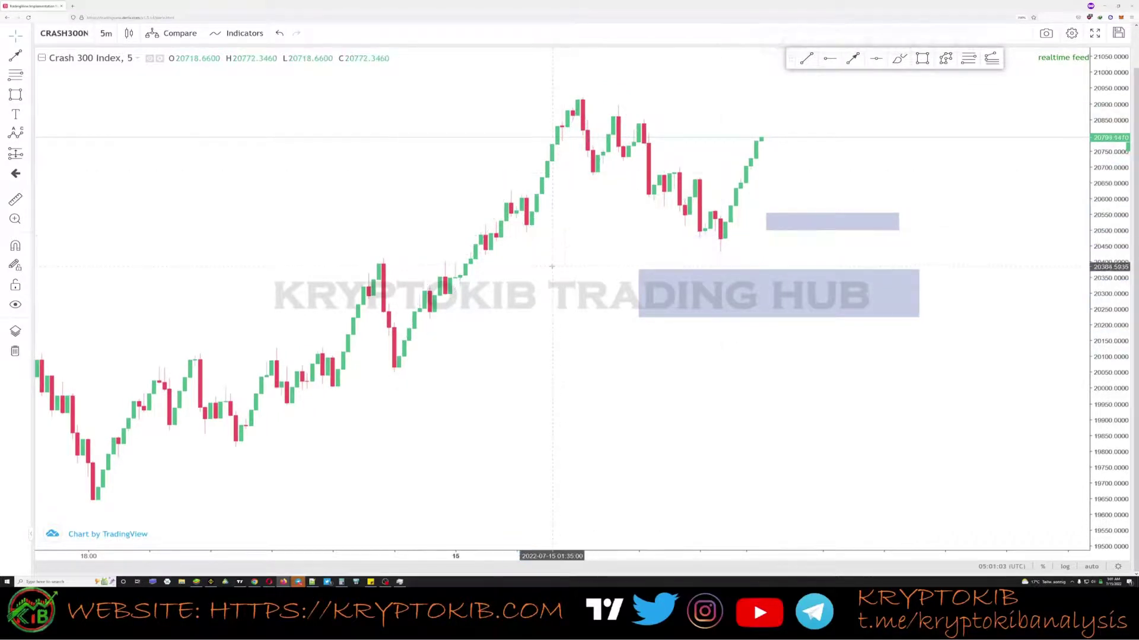
Draw a horizontal ray at about 20669 from the last lower high before the pullback low
left_click(829, 59)
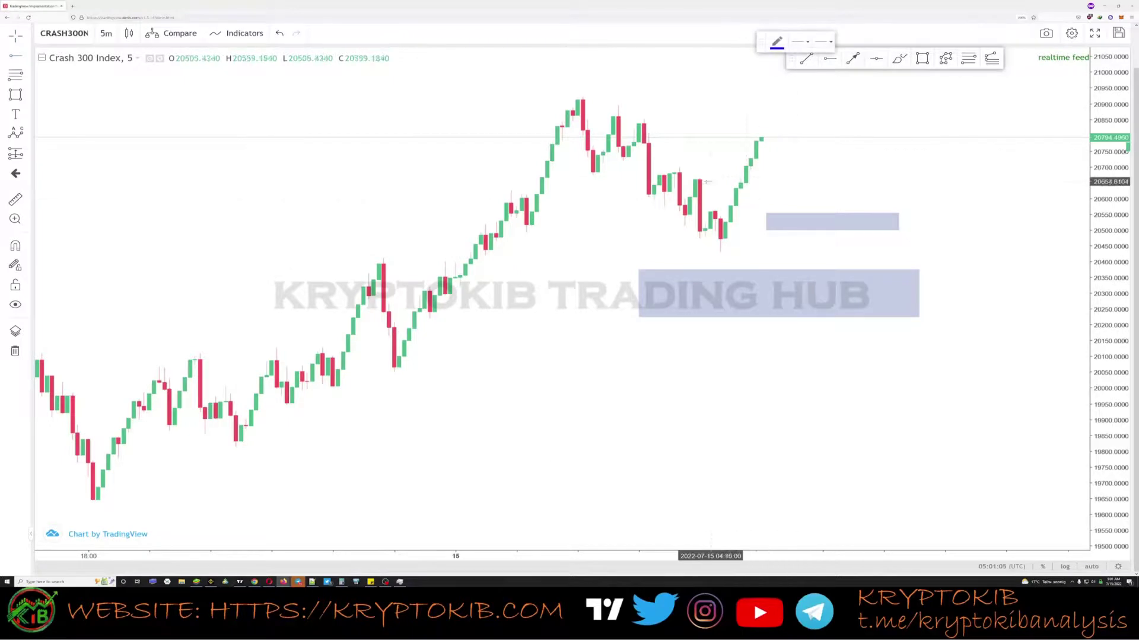
left_click(701, 178)
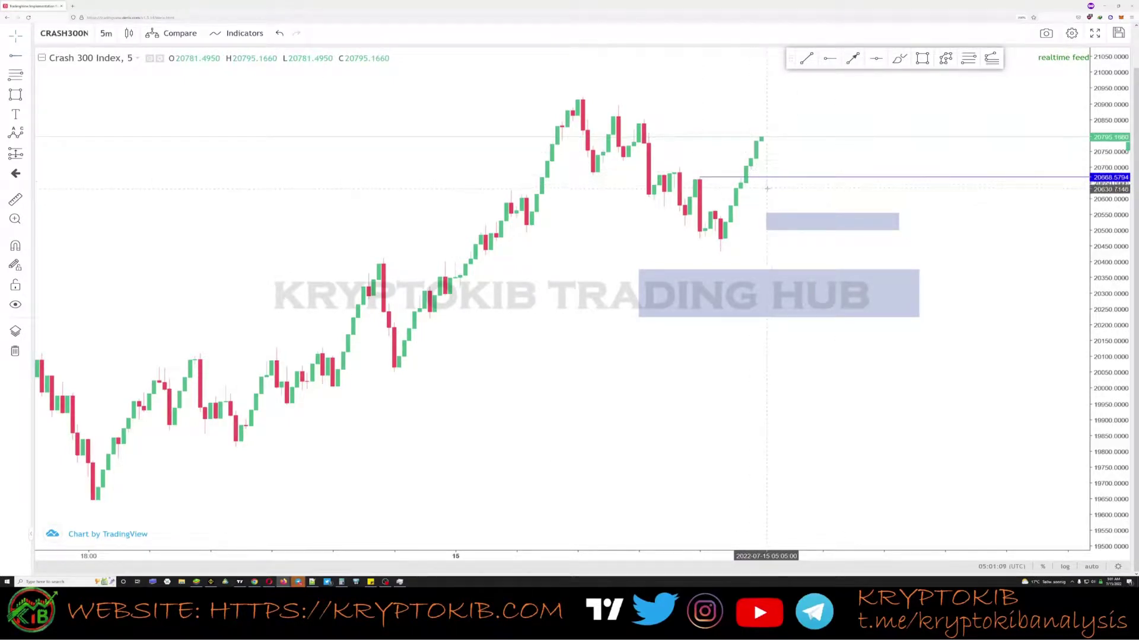
left_click_drag(766, 177, 765, 171)
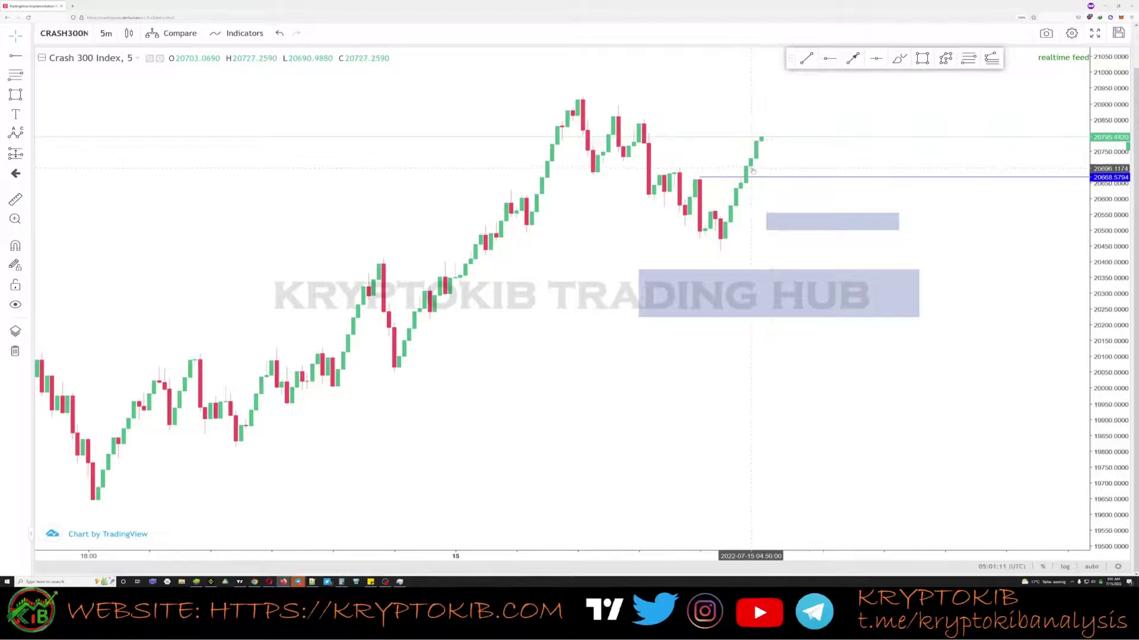
left_click(778, 230)
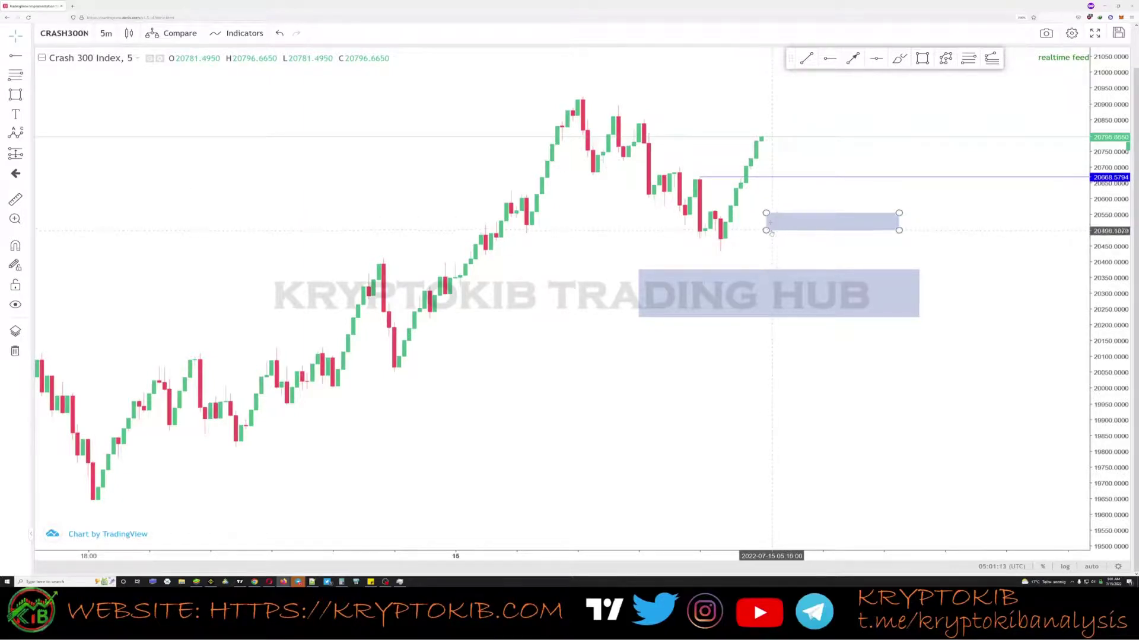
left_click(700, 177)
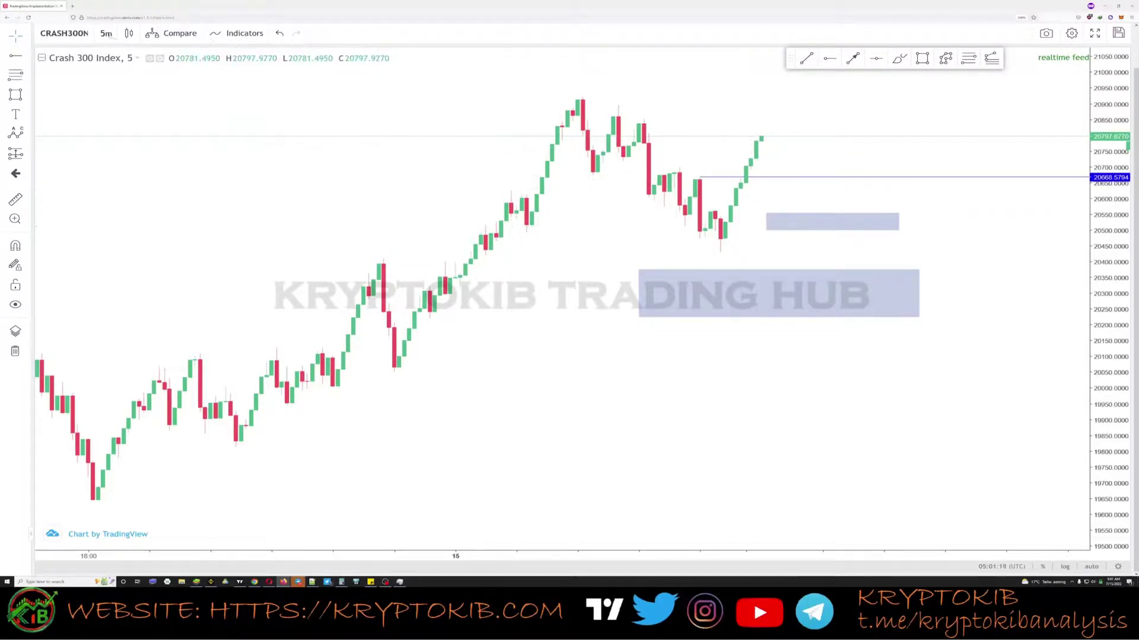
Switch the chart to the 1-hour timeframe and review the broader swing structure
left_click(107, 33)
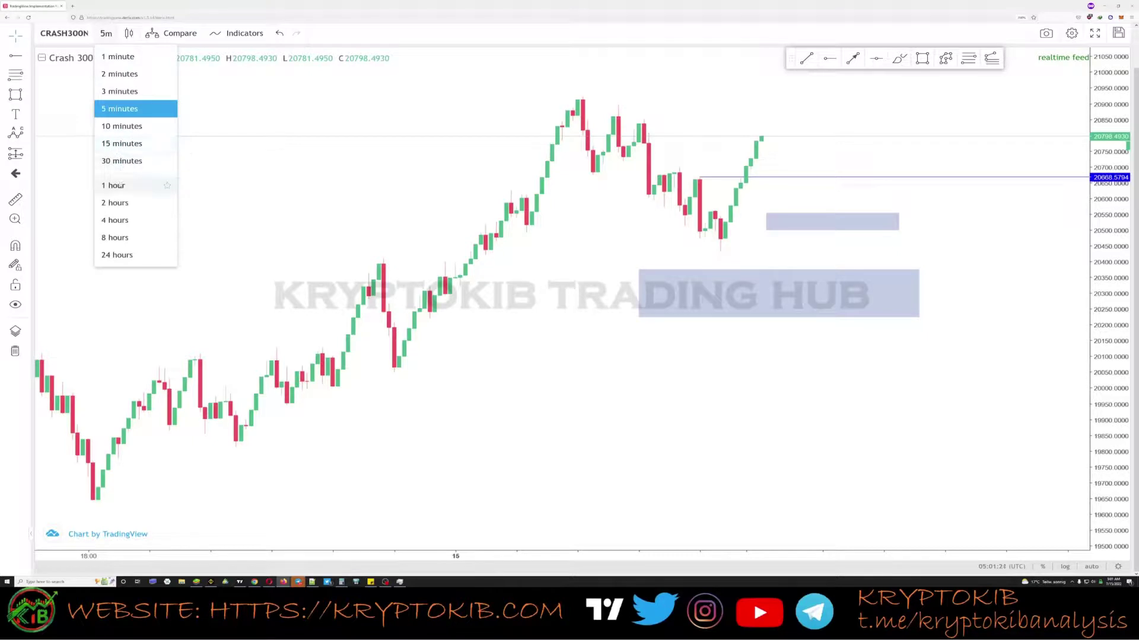
left_click(120, 185)
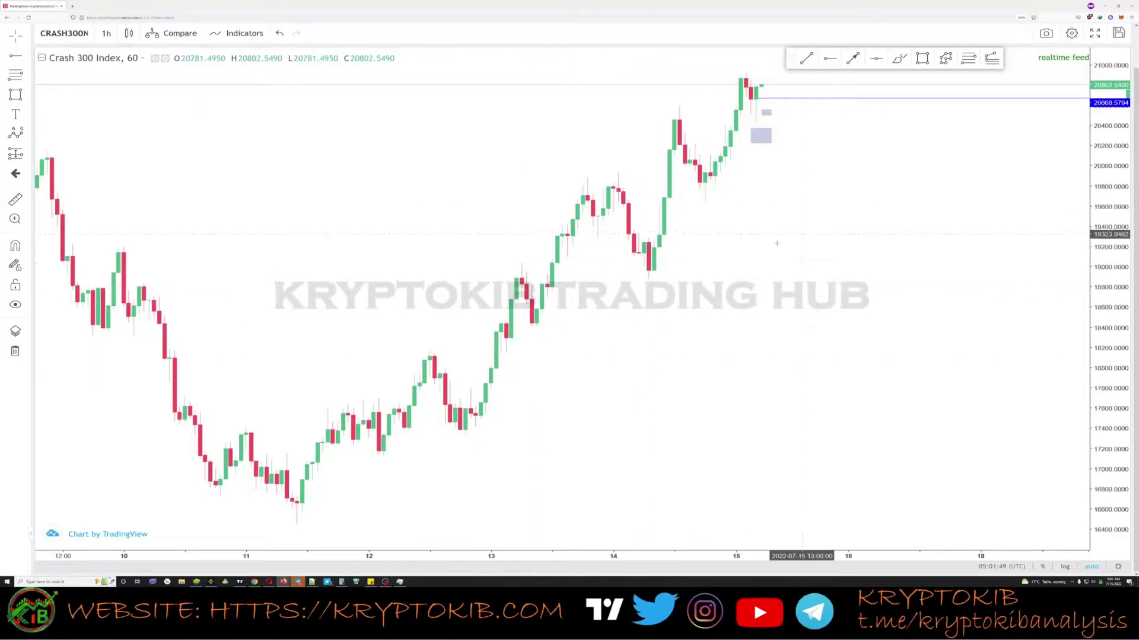
left_click_drag(740, 274, 805, 273)
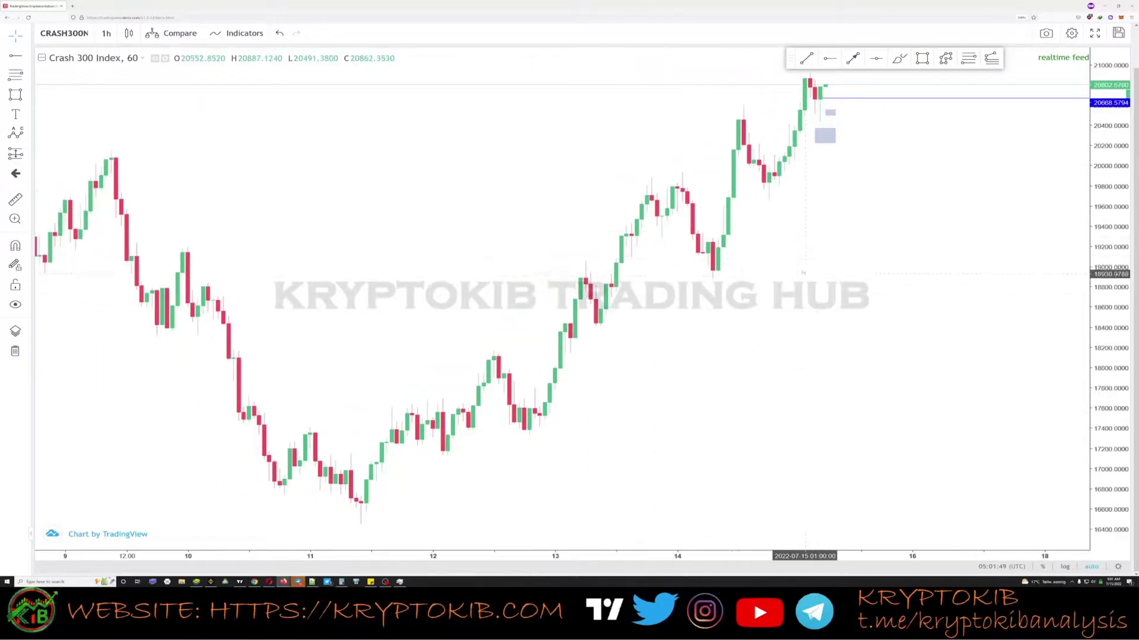
Switch the chart to the 4-hour timeframe and delete the horizontal ray at the last lower high
left_click(107, 34)
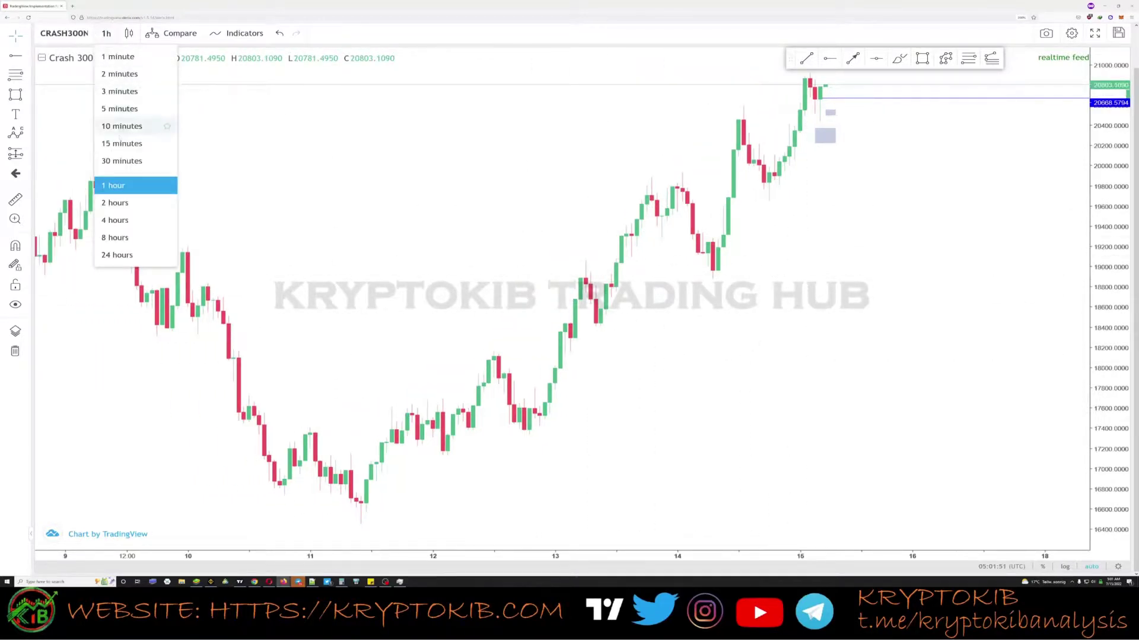
left_click(119, 222)
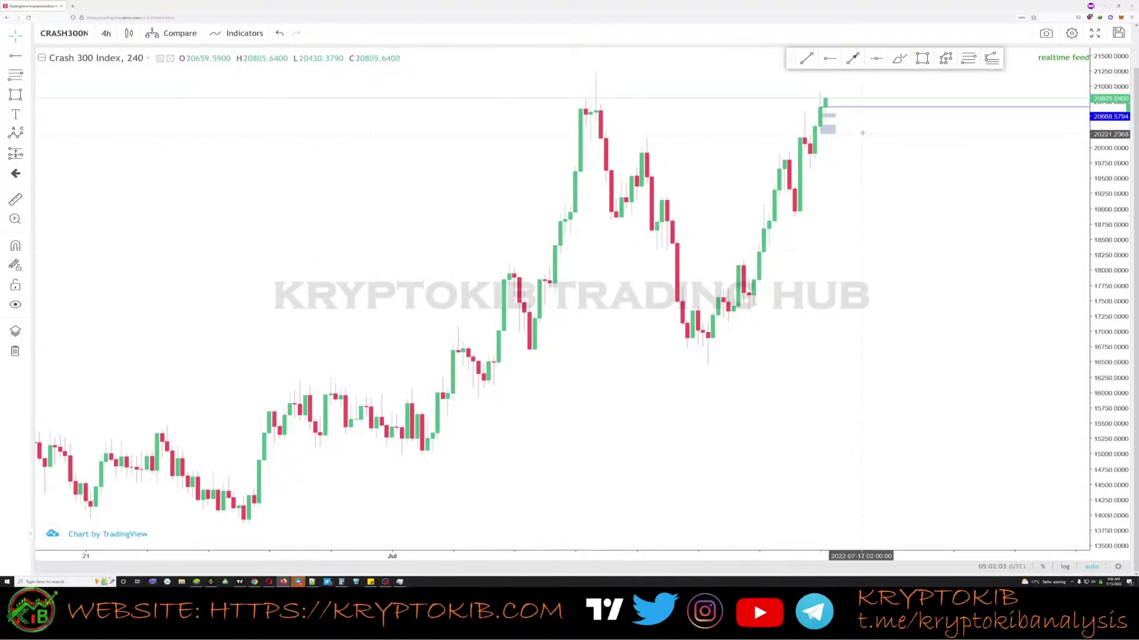
left_click(881, 108)
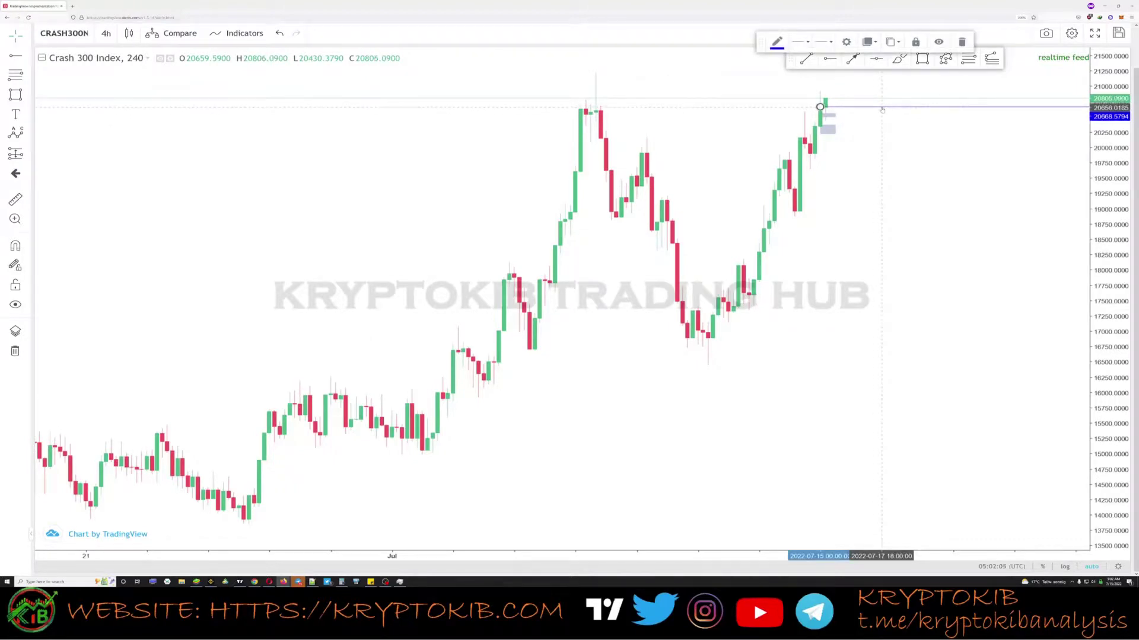
key("Delete")
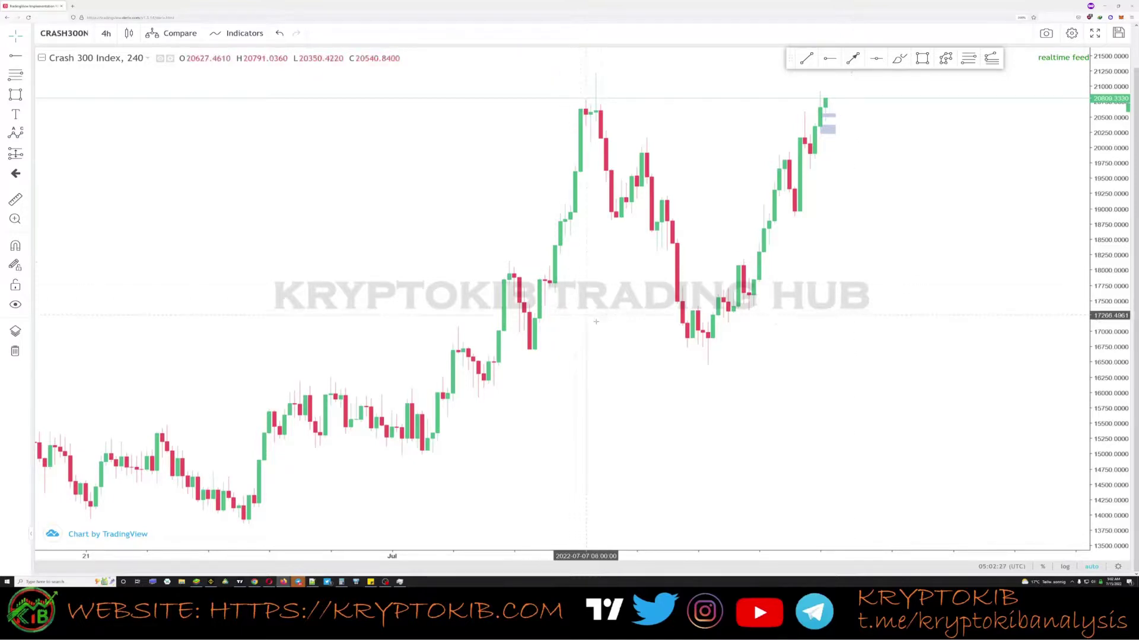
Trace the early July rally with a path from about 15940 up to 18180, down to 16610 and up to about 21240
left_click_drag(585, 308, 551, 317)
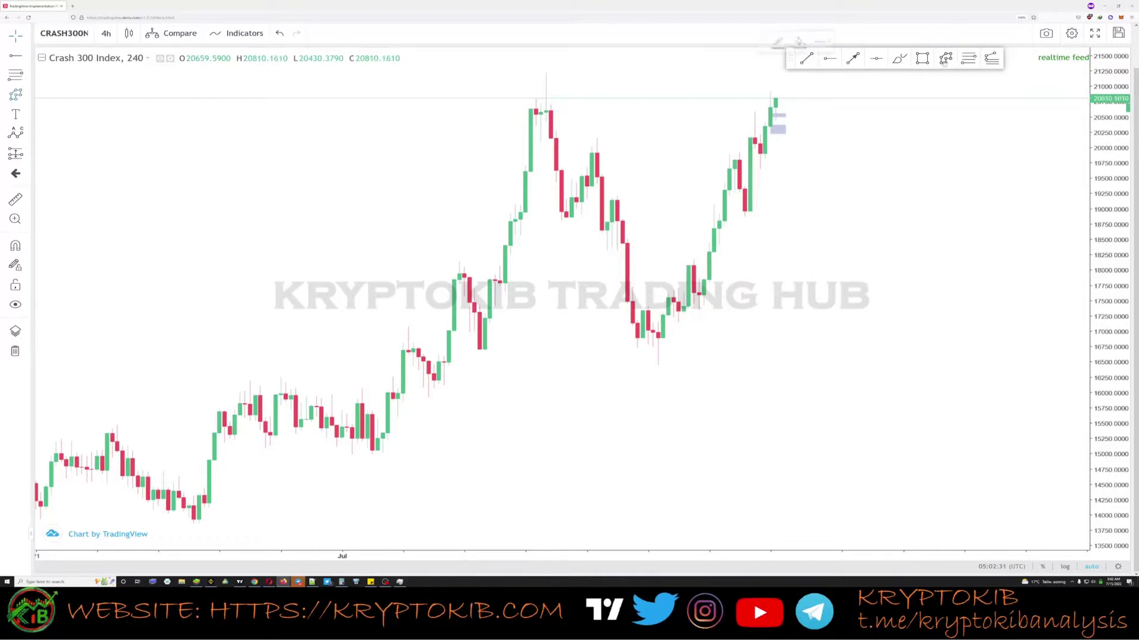
left_click(428, 397)
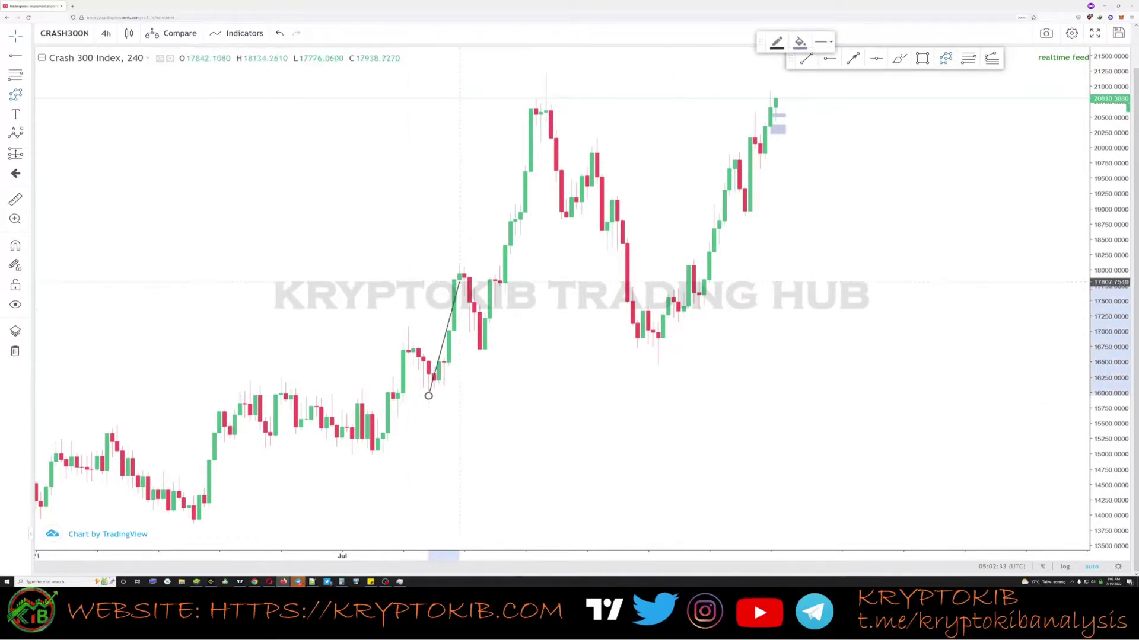
left_click(463, 259)
left_click(484, 355)
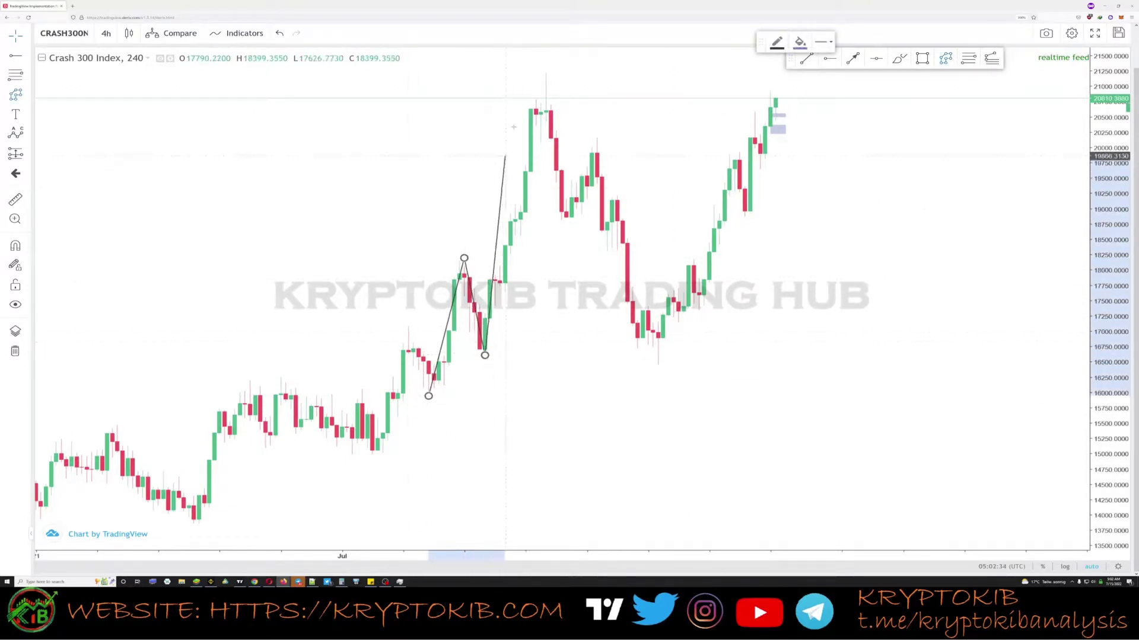
double_click(550, 71)
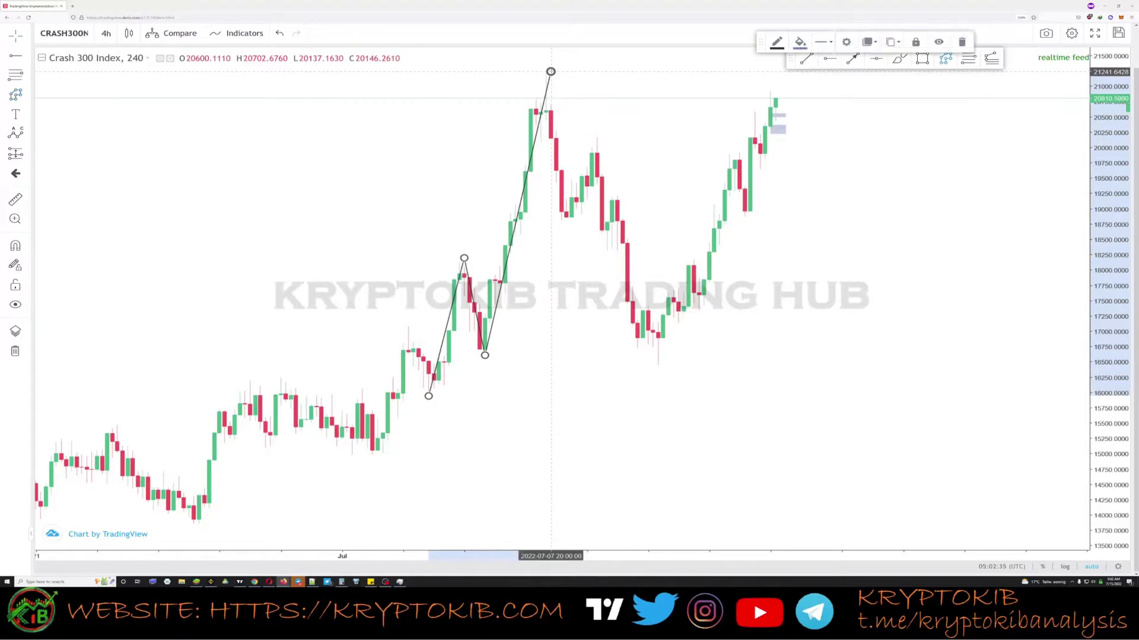
Mark the zone at the rally's higher low with a rectangle from about 17310 down to 16600, extended to the latest candles
left_click(922, 57)
left_click(482, 313)
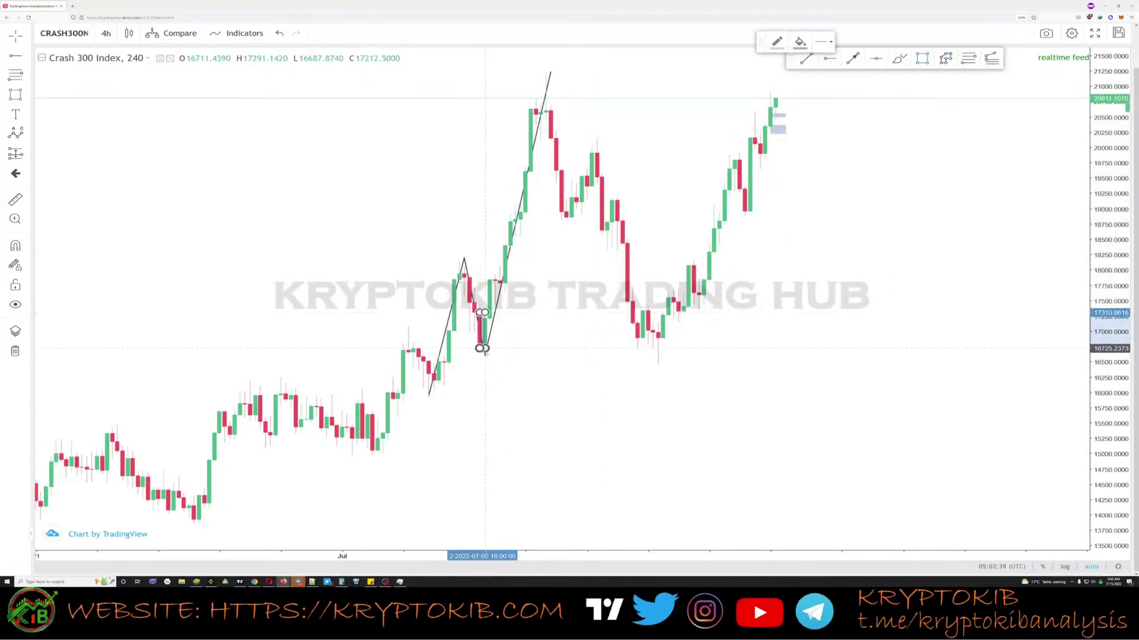
left_click(788, 353)
left_click_drag(573, 363, 532, 363)
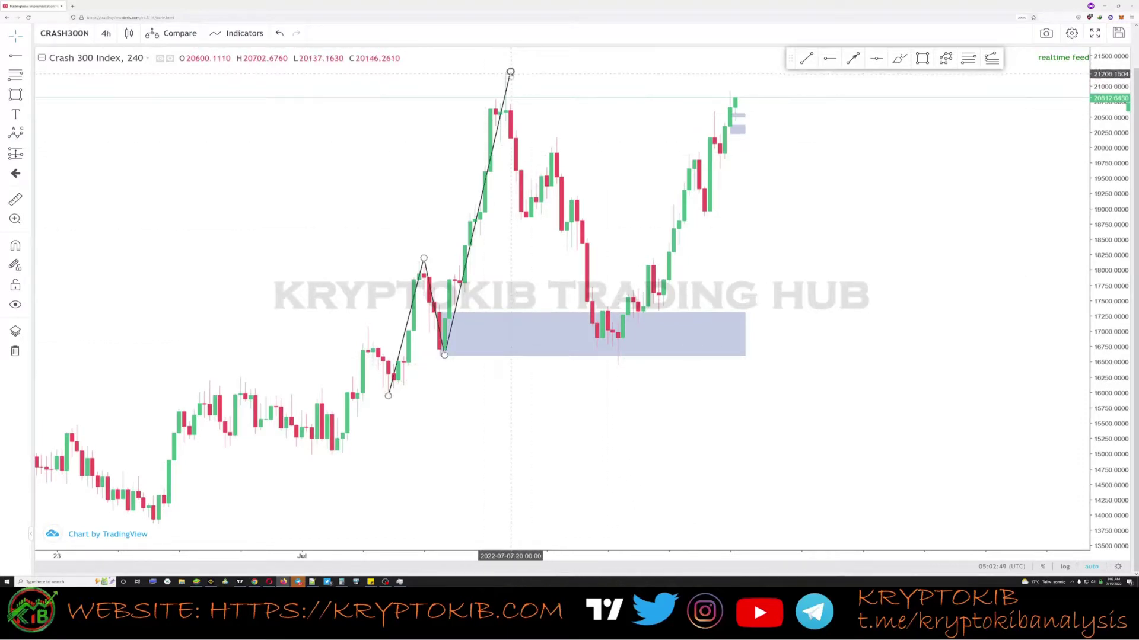
Delete the rally's path and mark the zone at the previous high with a rectangle from about 21180 down to 20400, past the latest candles
key("Delete")
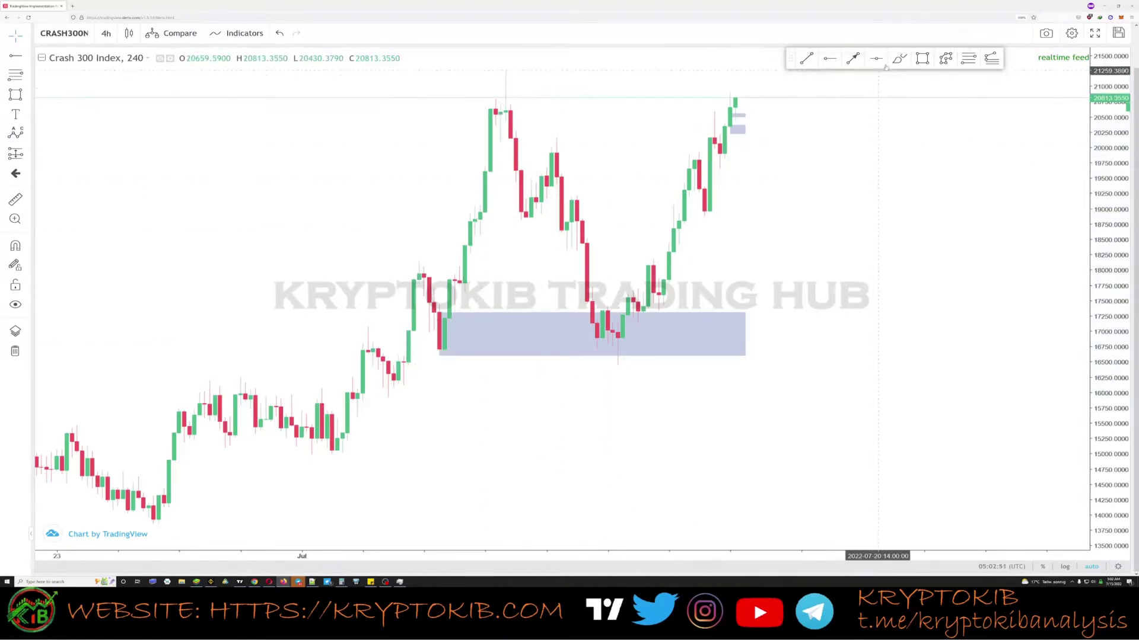
left_click(922, 58)
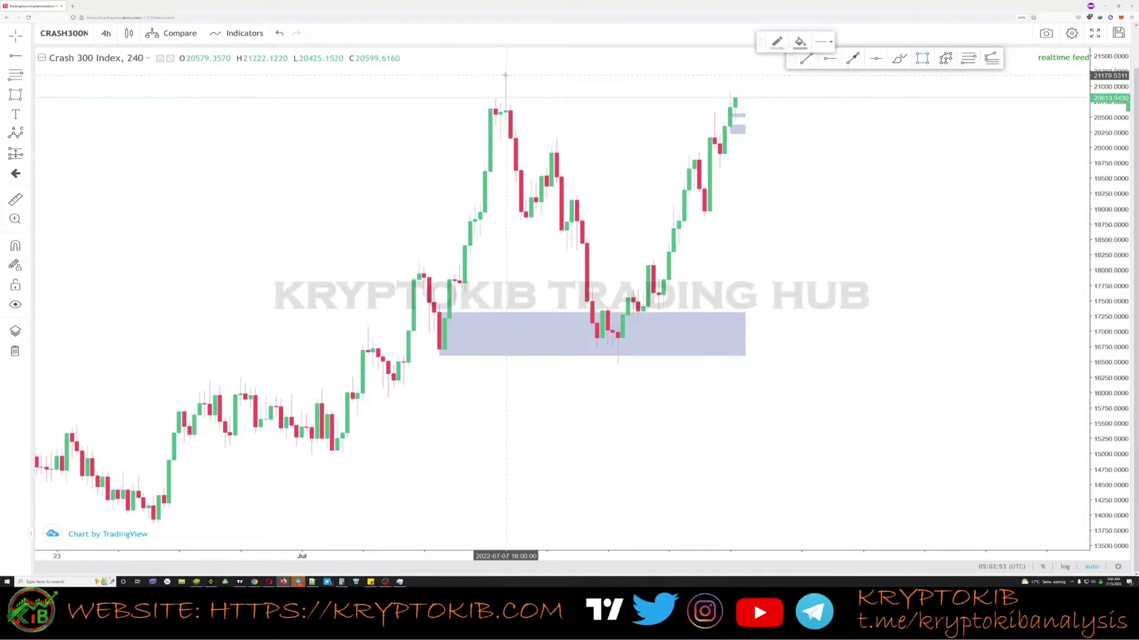
mouse_move(506, 75)
left_mouse_down()
mouse_move(721, 125)
mouse_move(872, 122)
left_mouse_up()
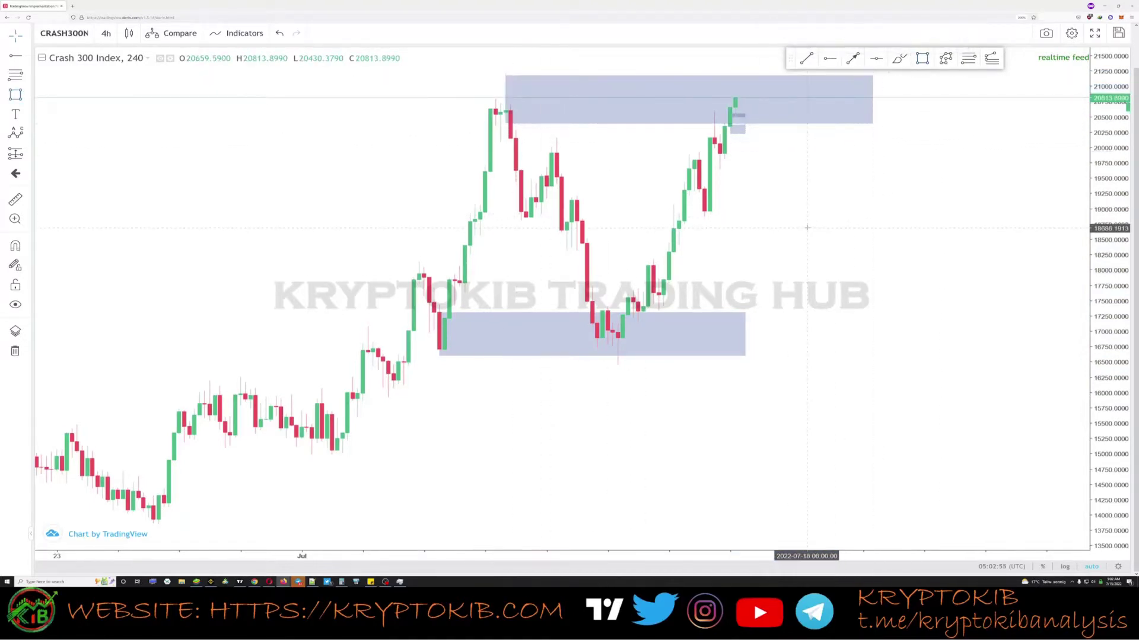
Place a horizontal ray at the latest swing low, at about 19650, and delete it again
left_click_drag(740, 133, 745, 114)
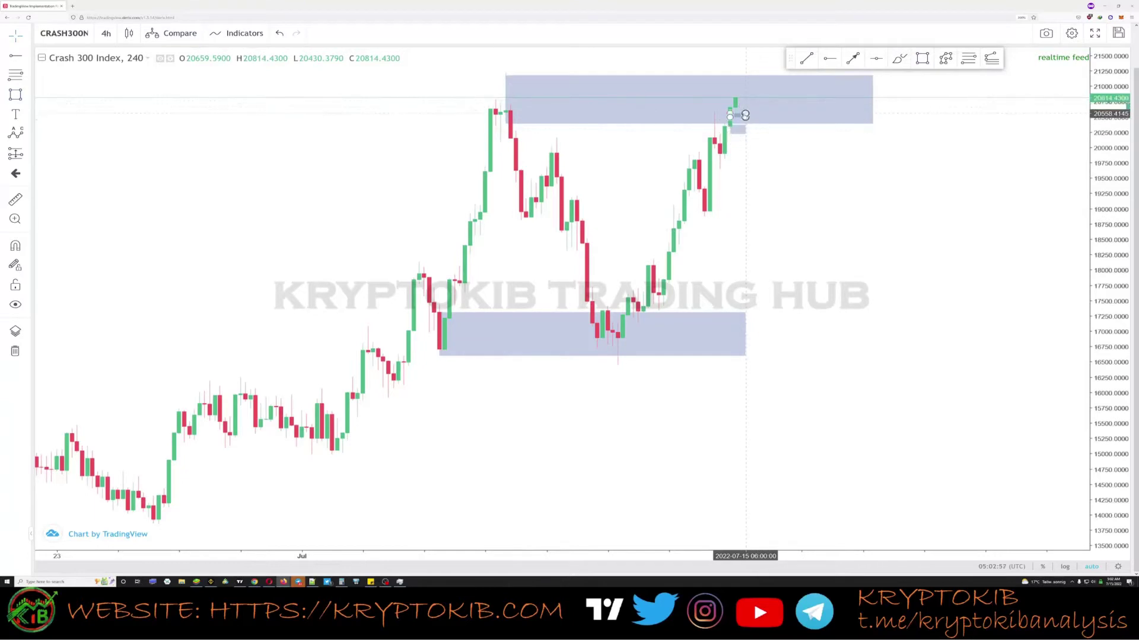
left_click(829, 59)
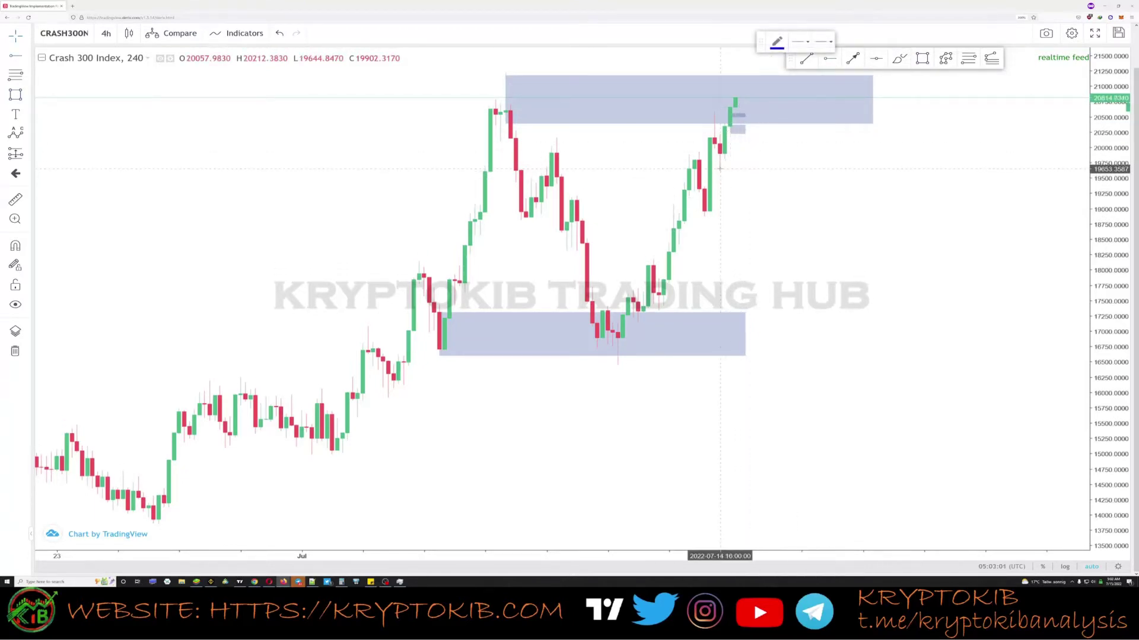
left_click(719, 169)
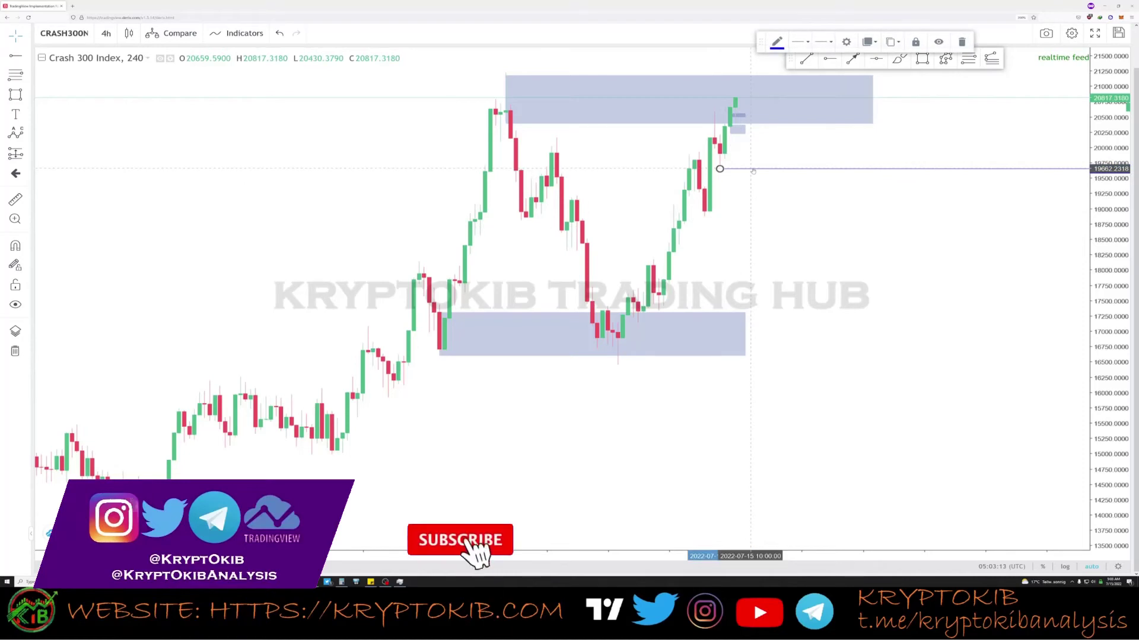
key("Delete")
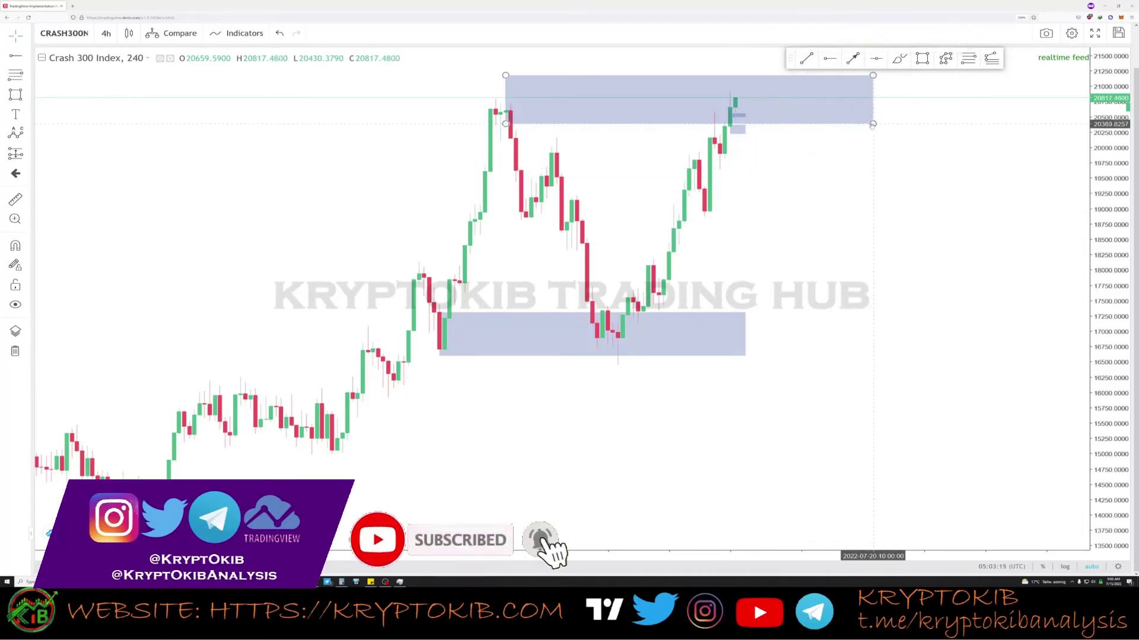
Delete the rectangle marking the zone at the previous high
left_click(869, 124)
key("Delete")
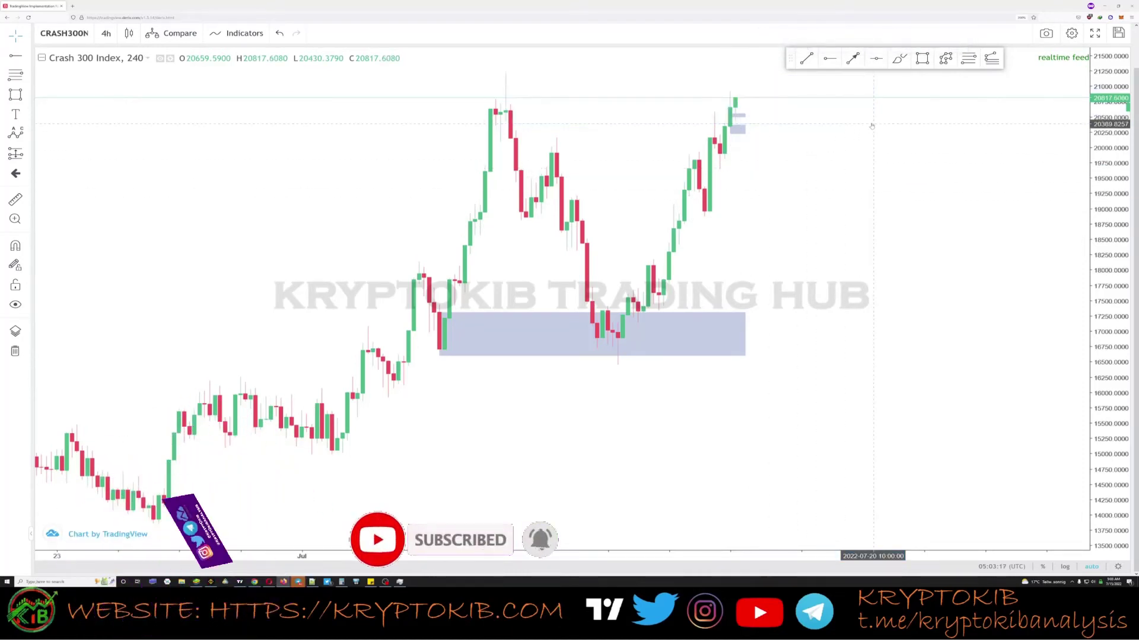
left_click(853, 58)
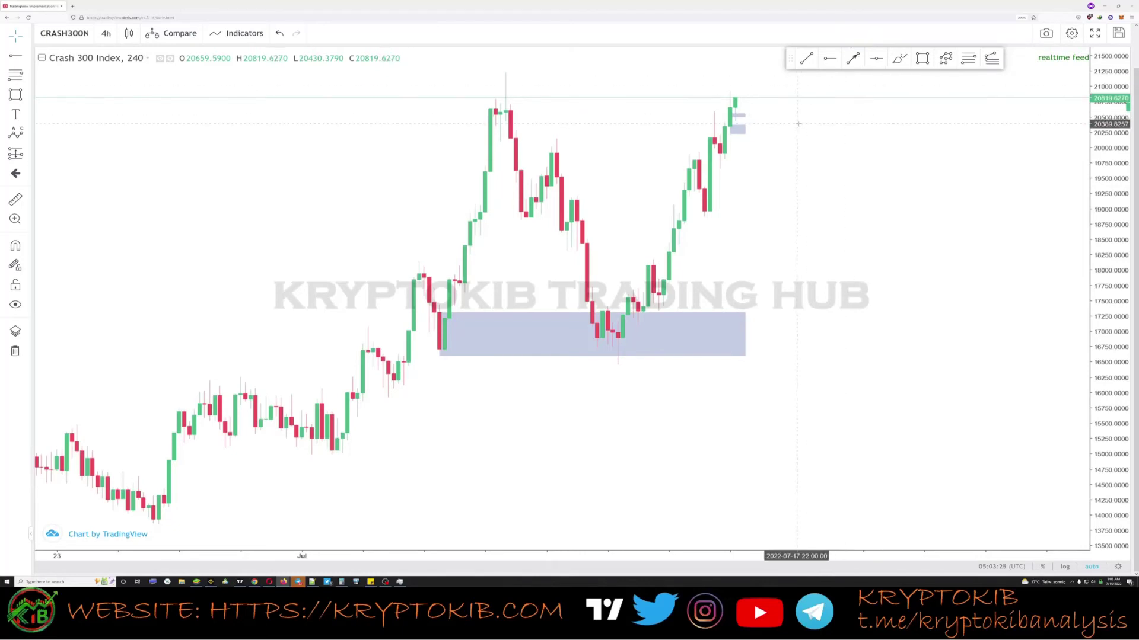